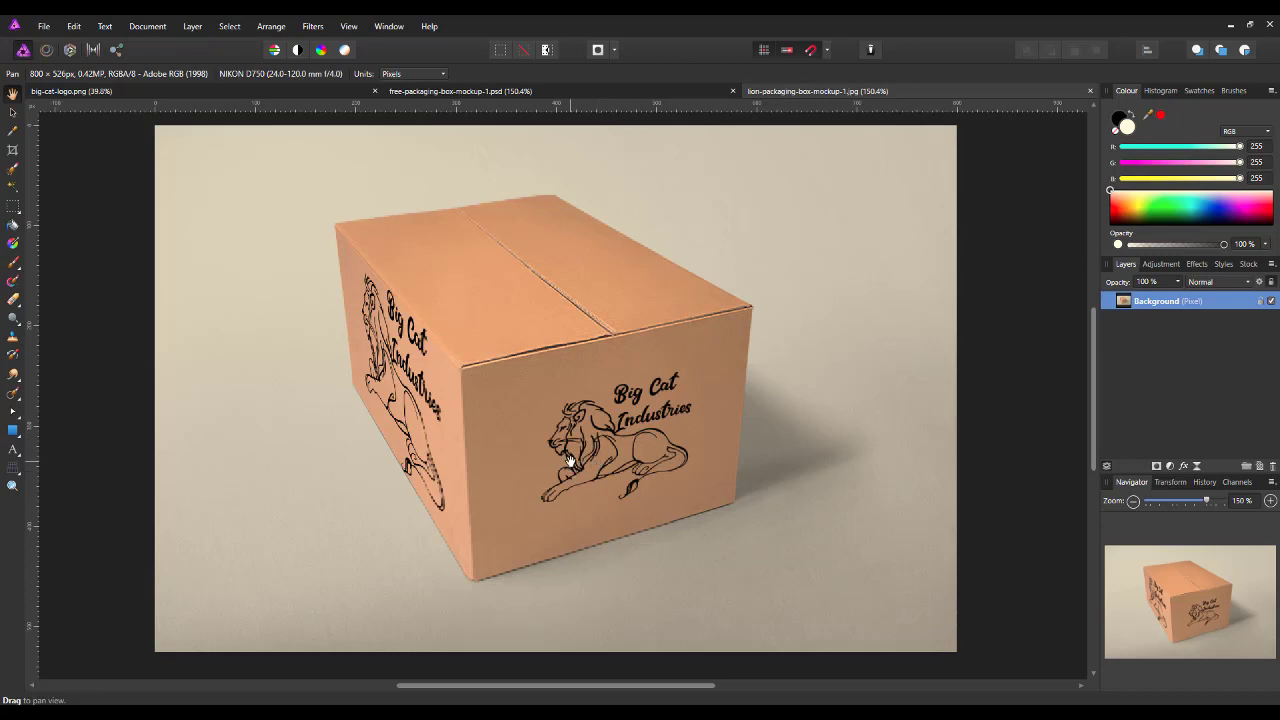
# - Hide the Smart Objects group in free-packaging-box-mockup-1.psd and check the artwork in big-cat-logo.png
pyautogui.click(547, 89)
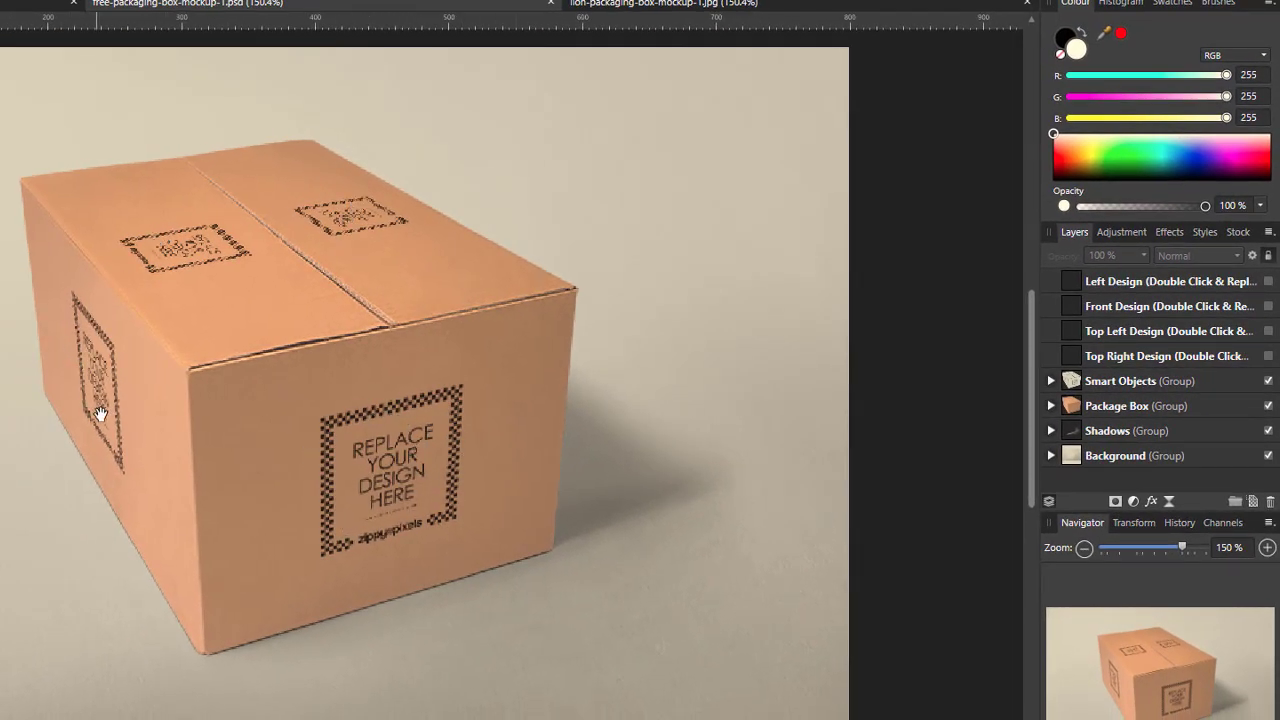
pyautogui.click(1268, 381)
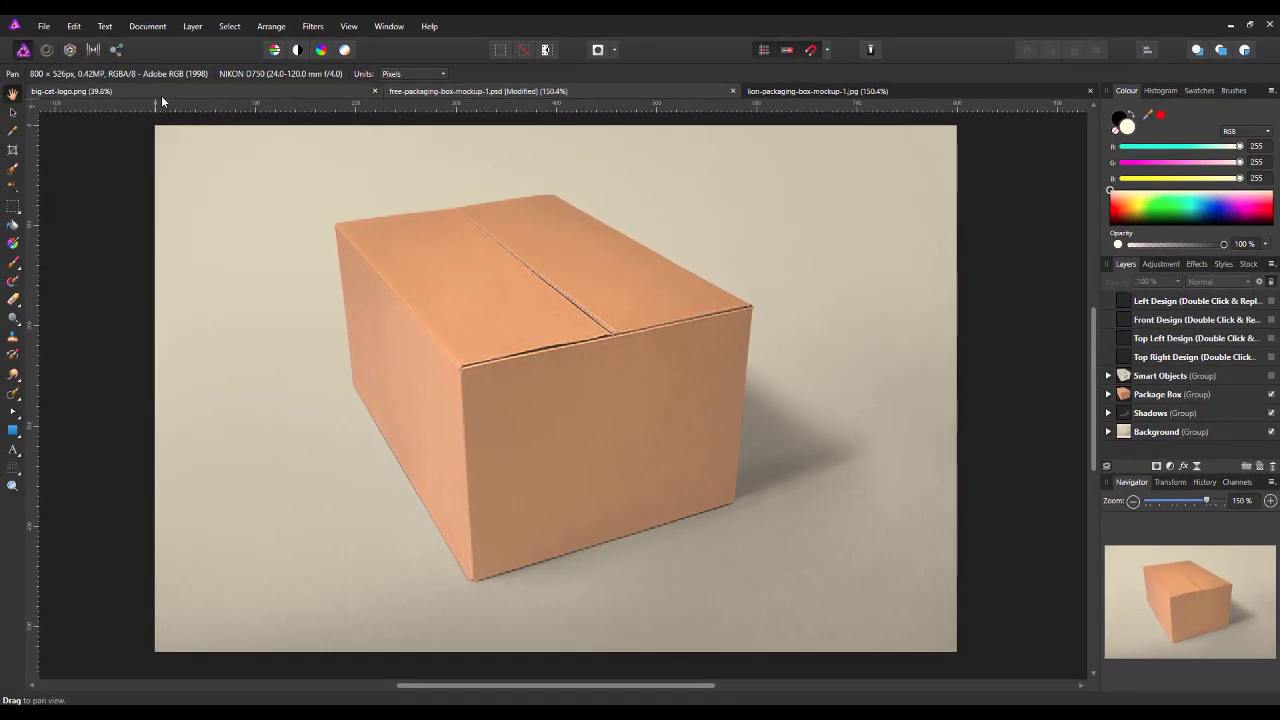
pyautogui.click(157, 88)
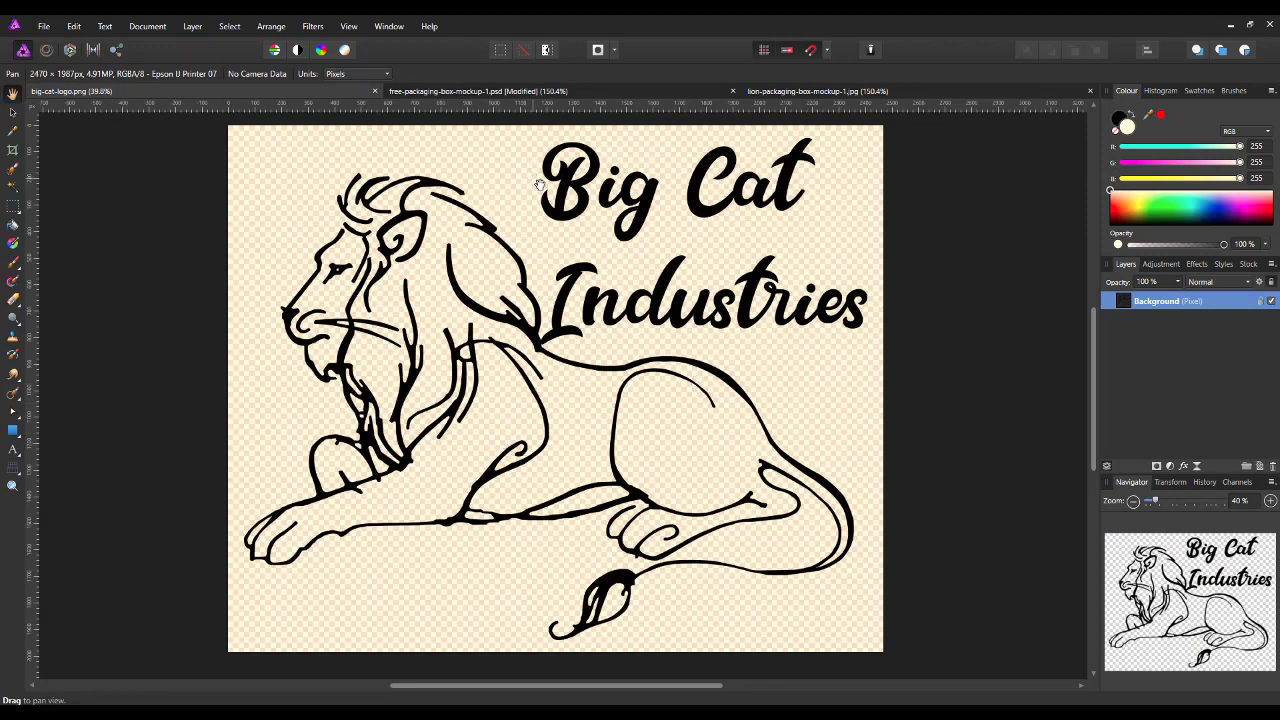
pyautogui.click(648, 90)
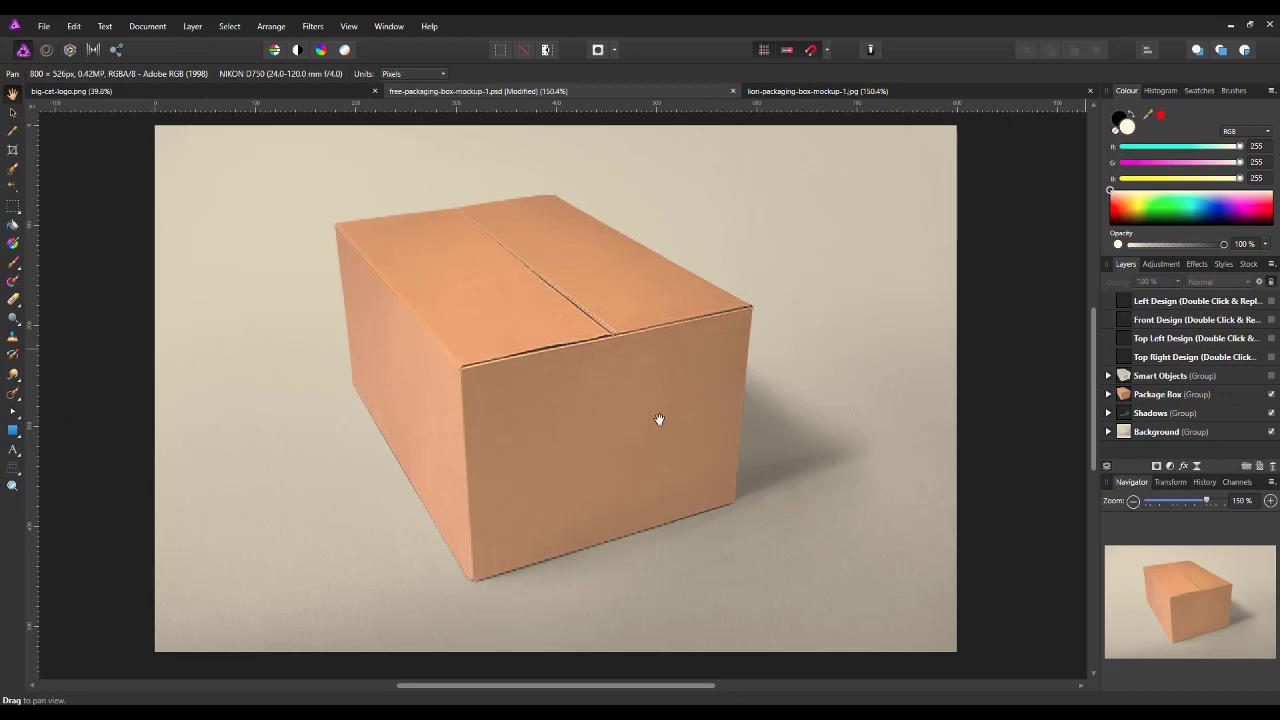
# - Draw a cream rectangle over the box's left side, ending at the box's lowest front corner
pyautogui.click(12, 430)
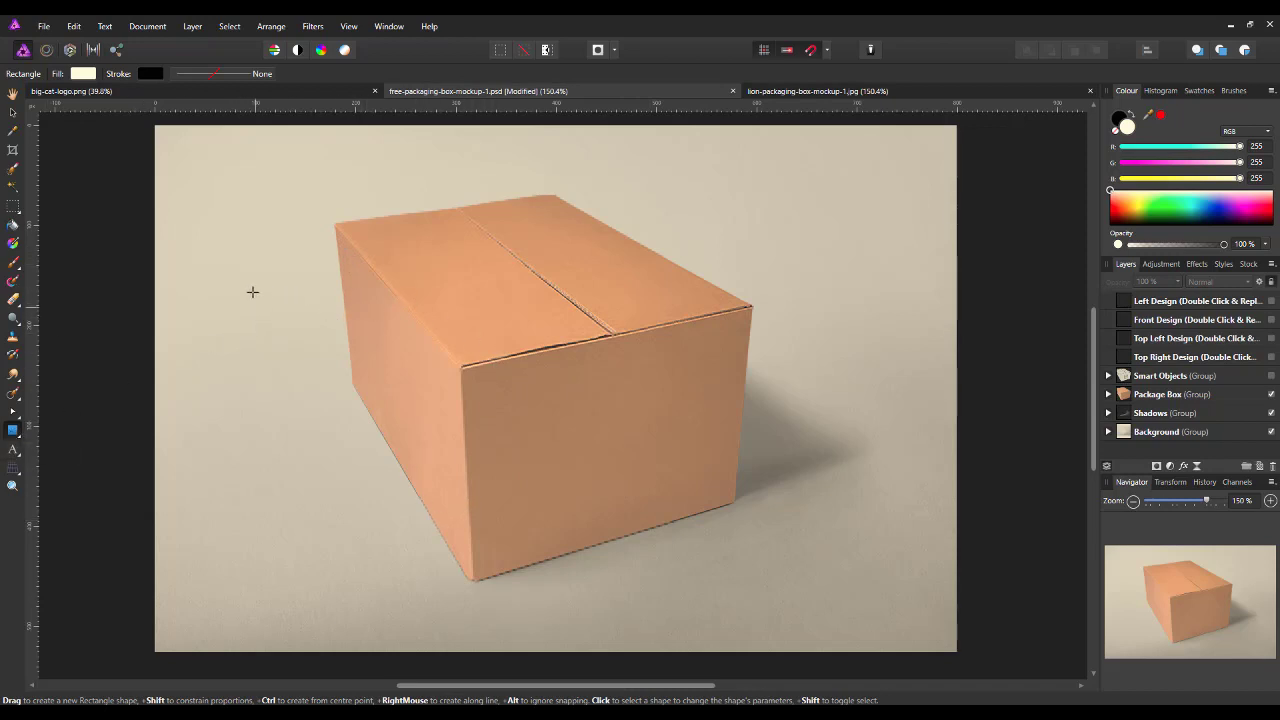
pyautogui.moveTo(237, 272); pyautogui.dragTo(471, 582)
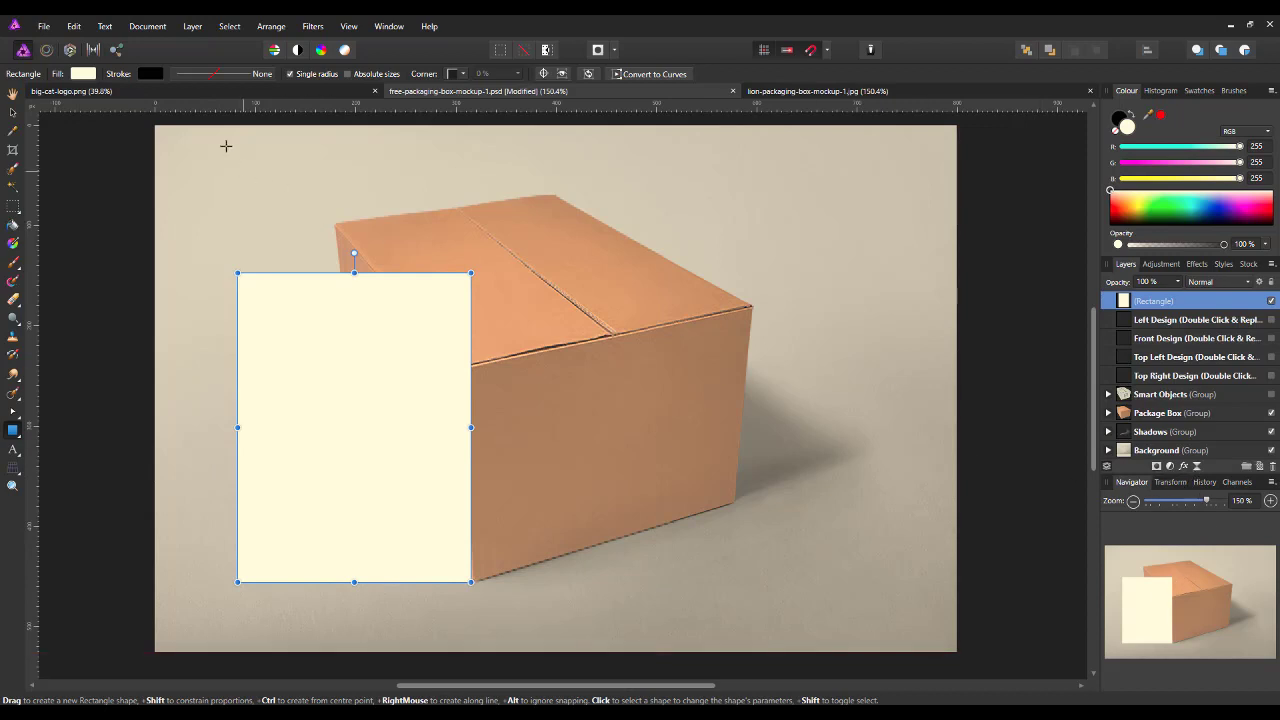
pyautogui.click(196, 28)
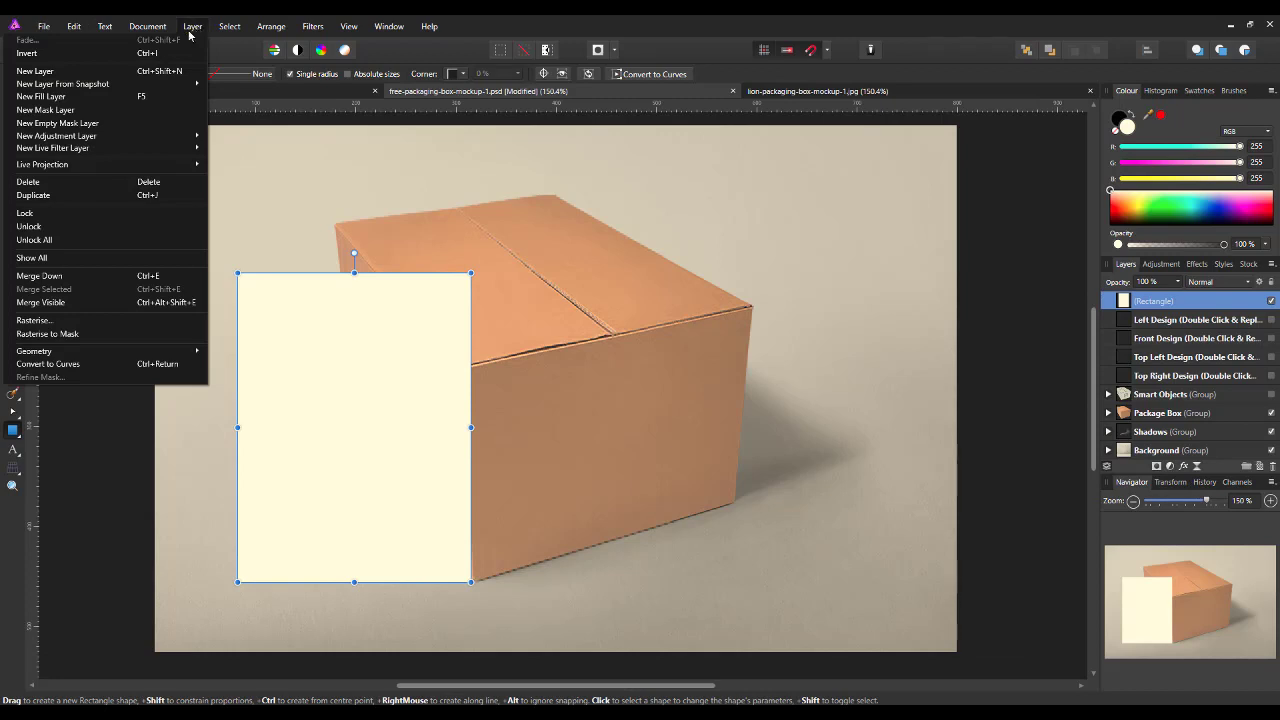
pyautogui.moveTo(129, 148)
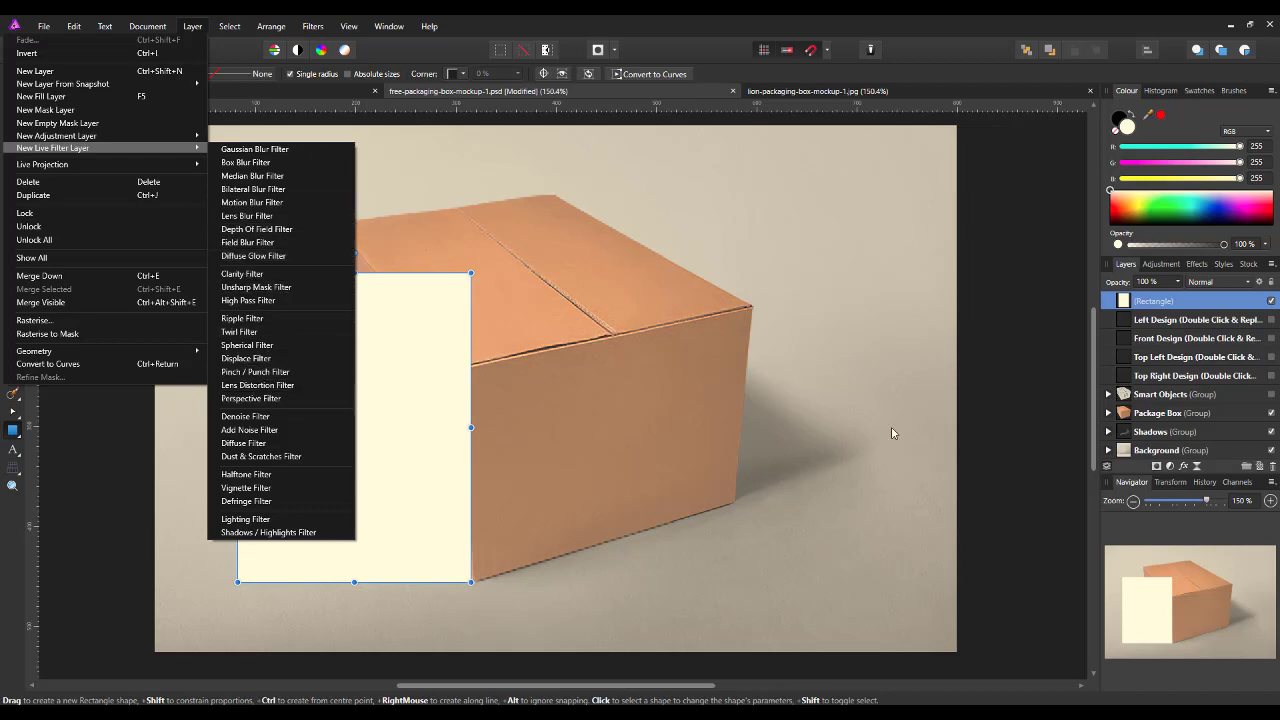
pyautogui.click(1094, 340)
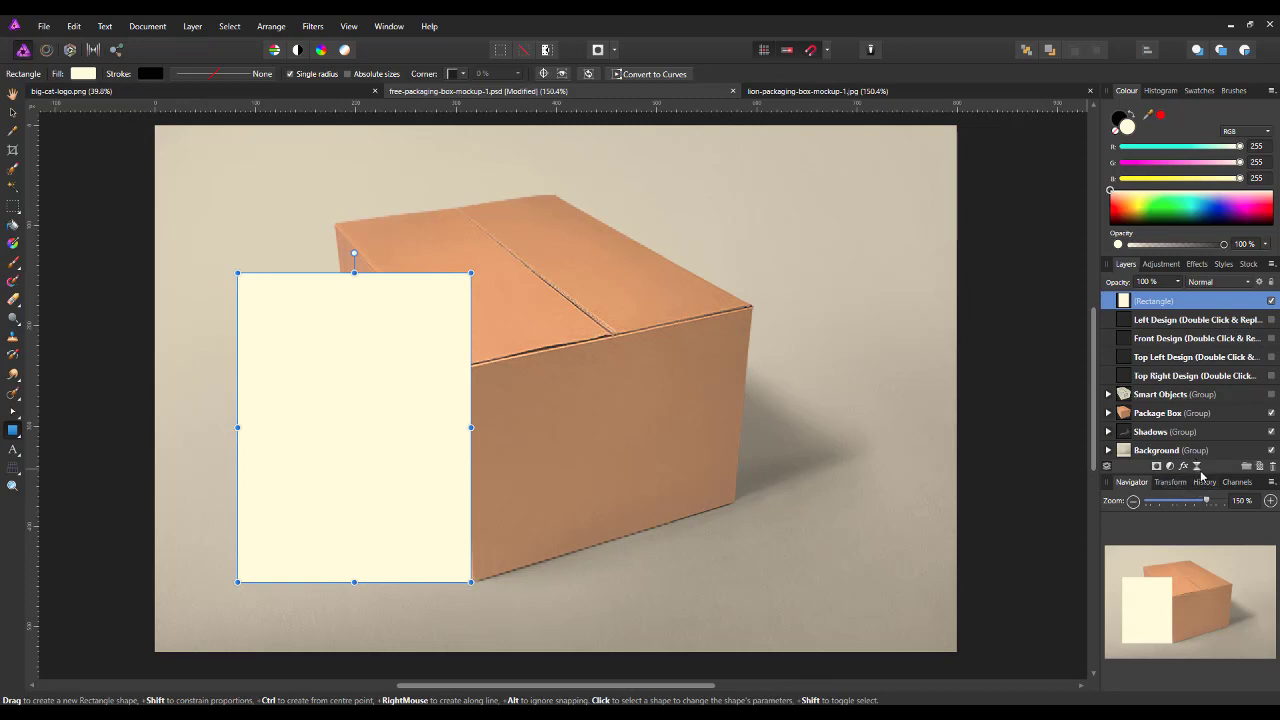
# - Add a live Perspective filter to the rectangle and fit its four corners to the corners of the box's left face
pyautogui.click(1198, 467)
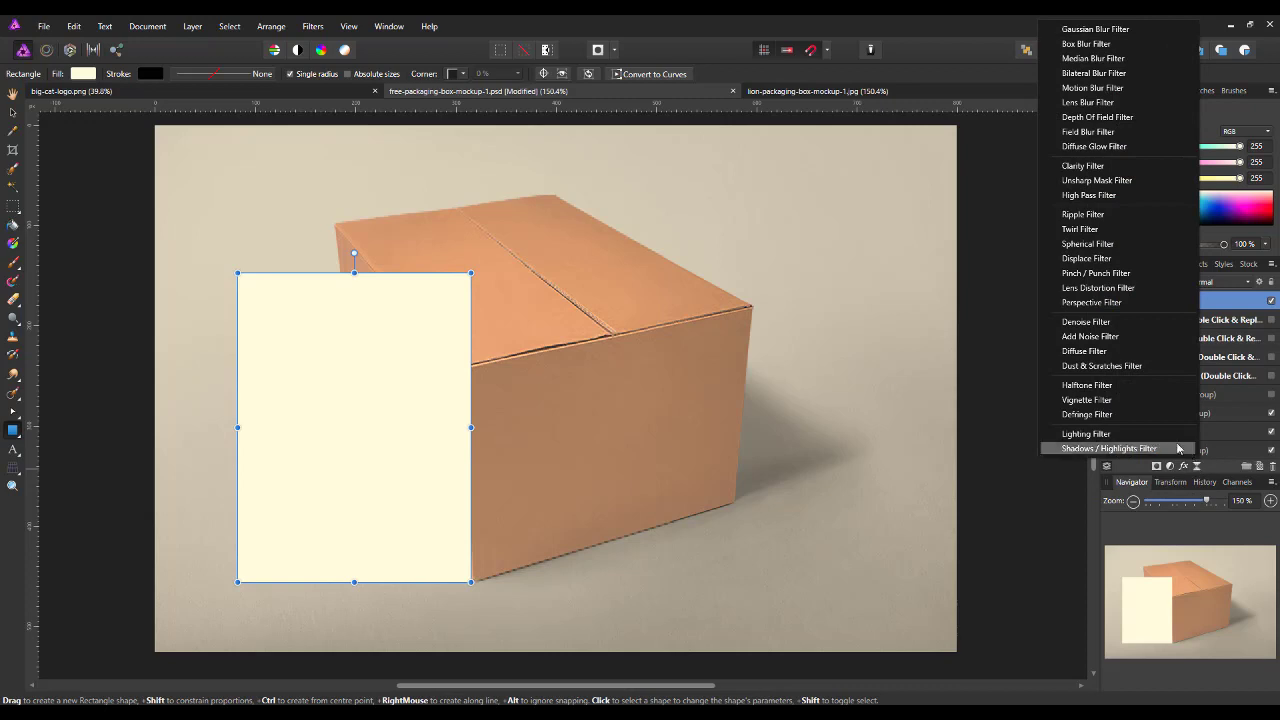
pyautogui.click(1096, 303)
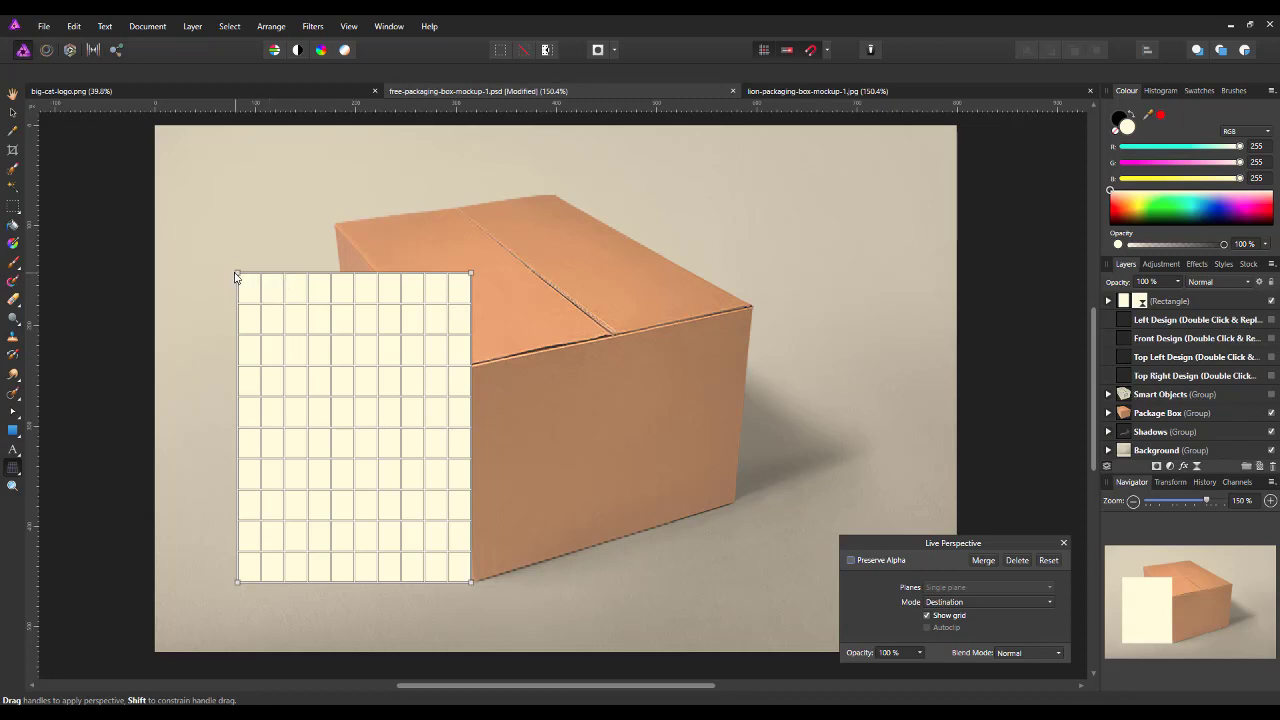
pyautogui.moveTo(237, 274); pyautogui.dragTo(338, 234)
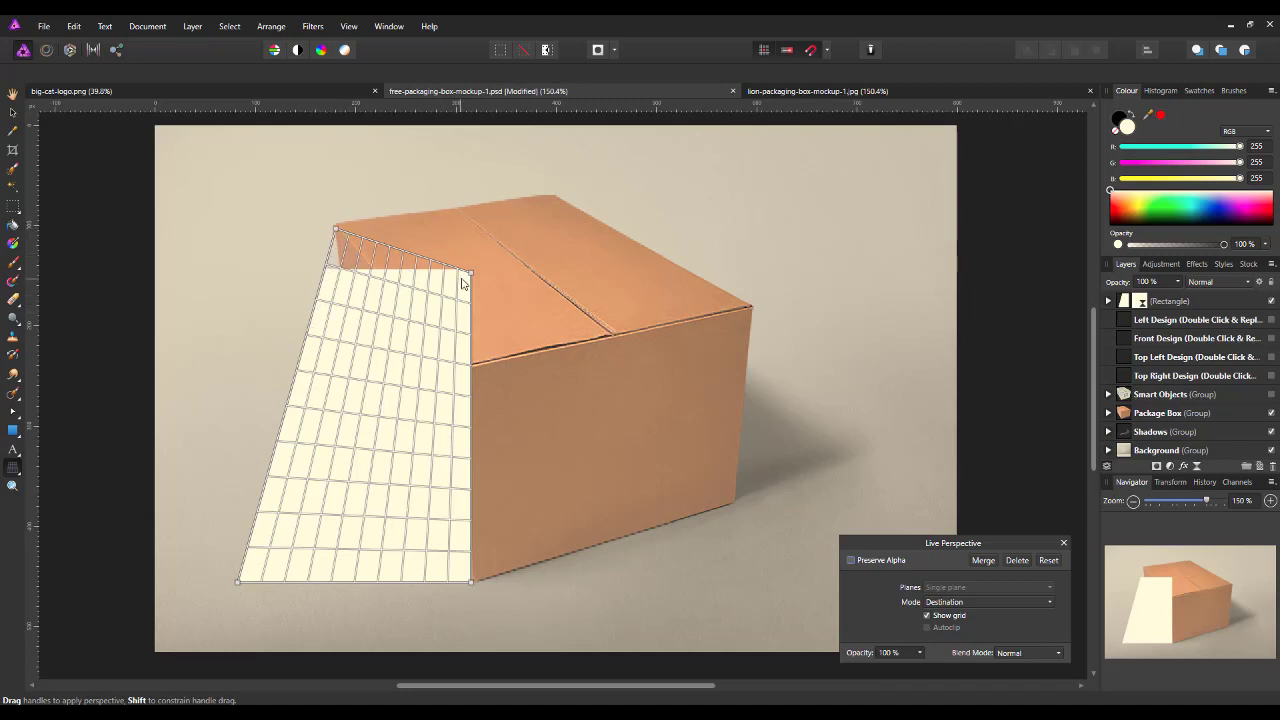
pyautogui.moveTo(471, 272); pyautogui.dragTo(459, 372)
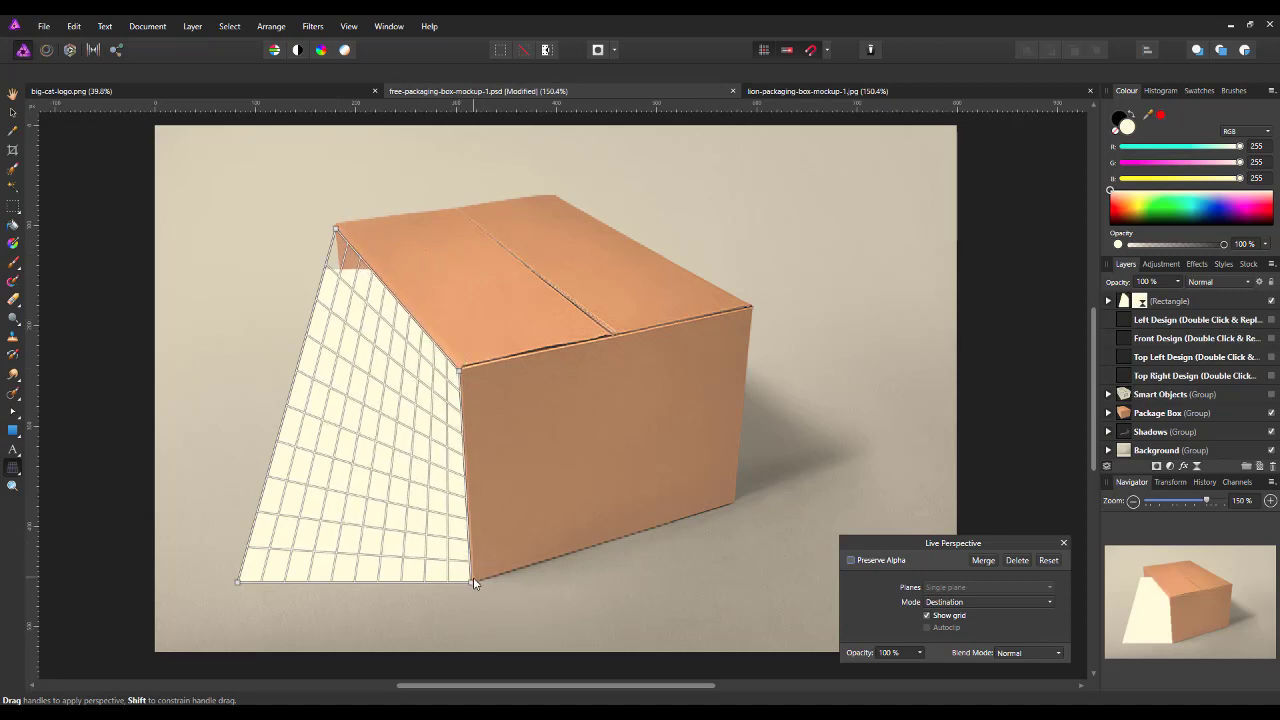
pyautogui.moveTo(471, 581); pyautogui.dragTo(473, 579)
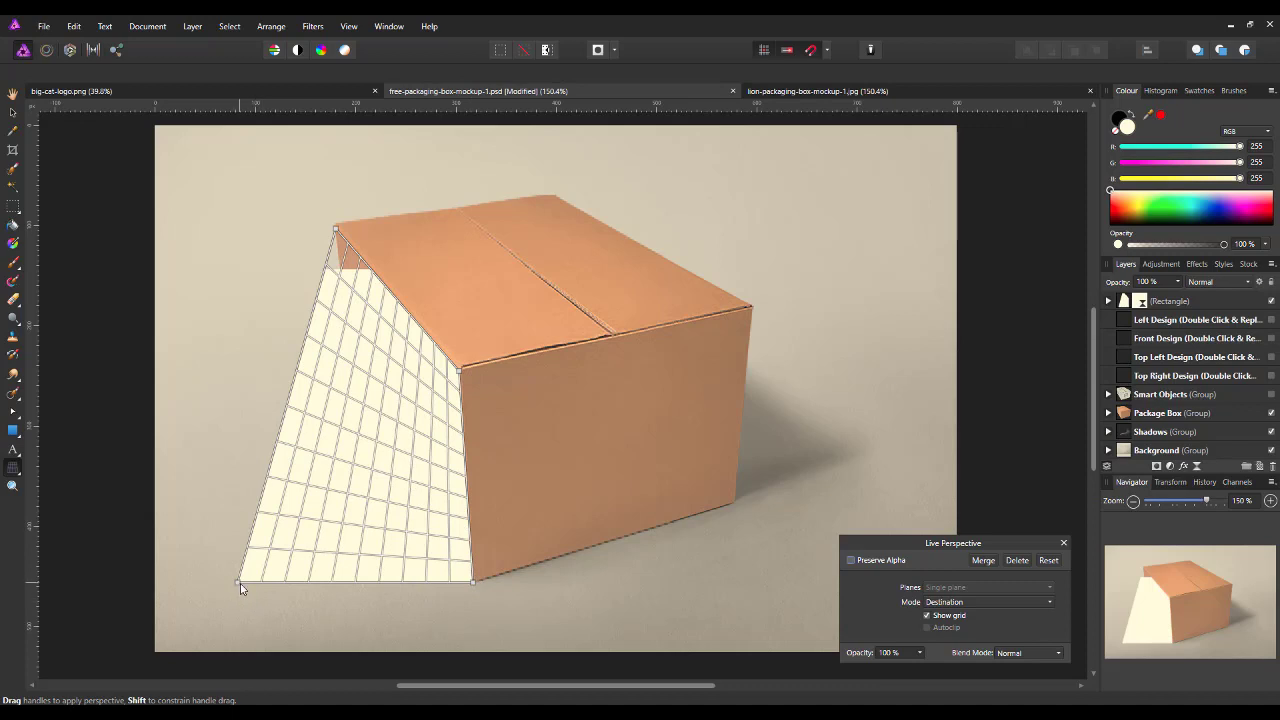
pyautogui.moveTo(240, 583); pyautogui.dragTo(353, 391)
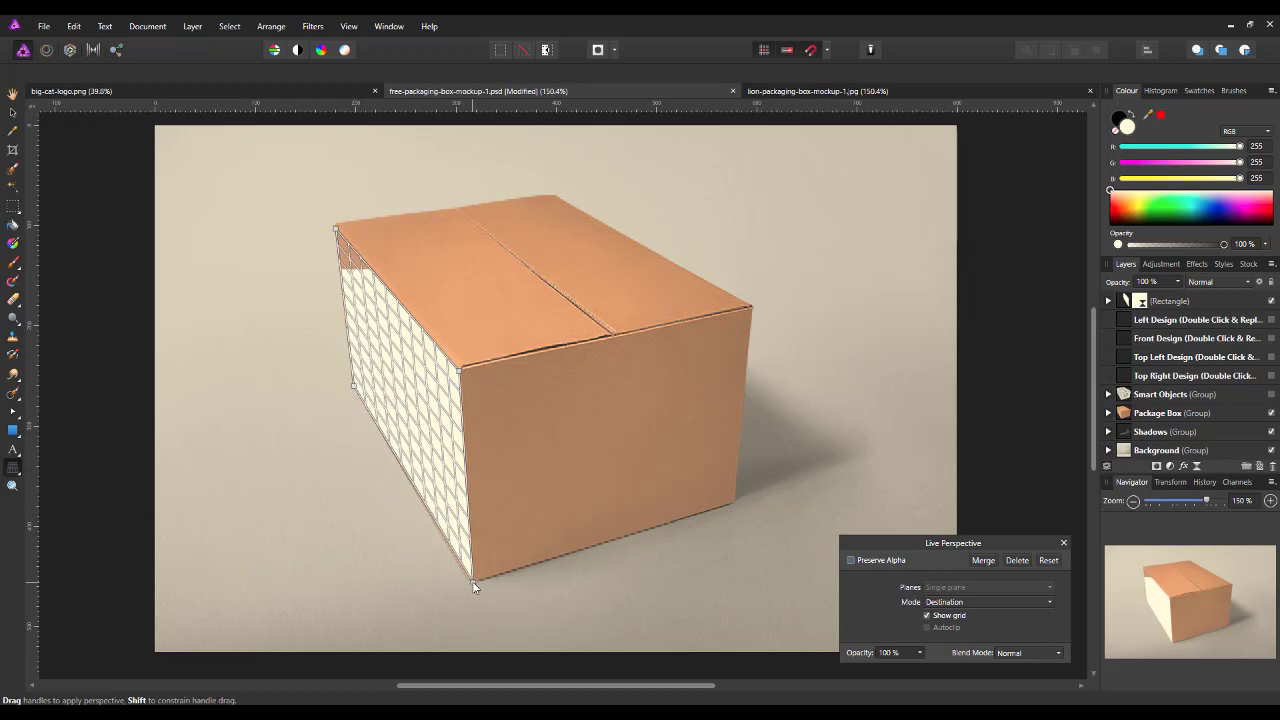
pyautogui.moveTo(475, 587); pyautogui.dragTo(472, 585)
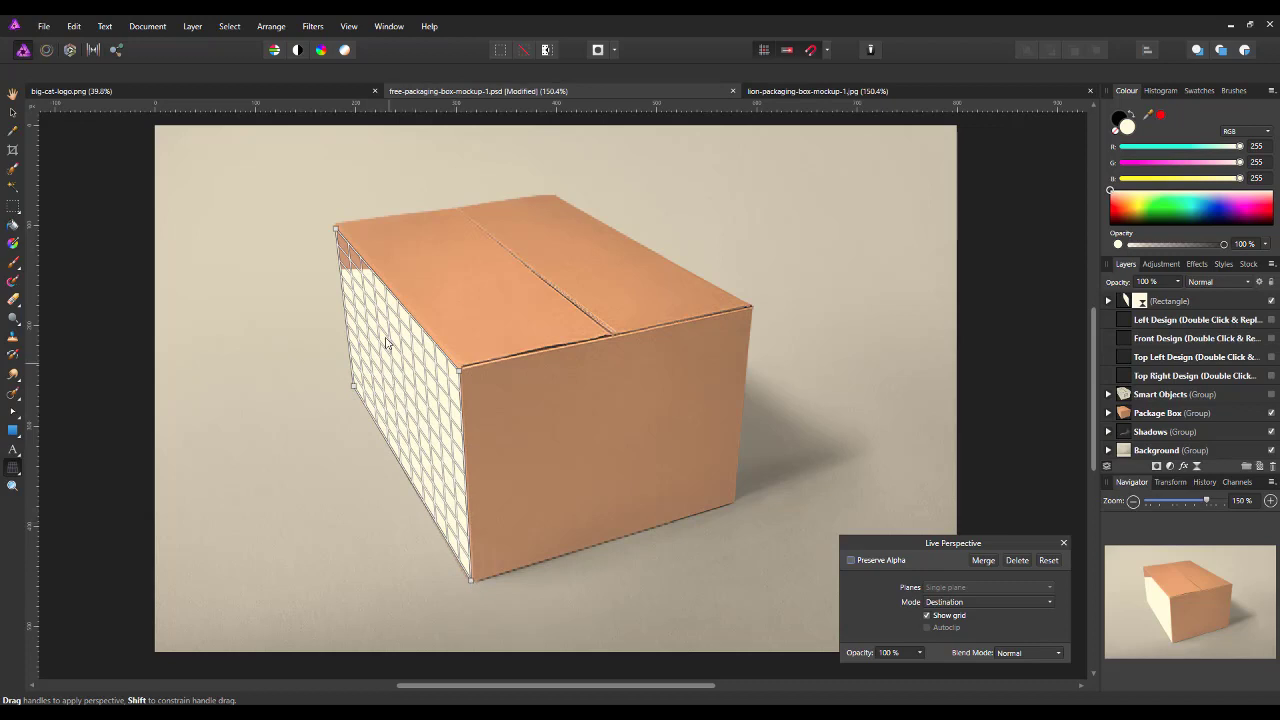
pyautogui.moveTo(337, 230); pyautogui.dragTo(336, 226)
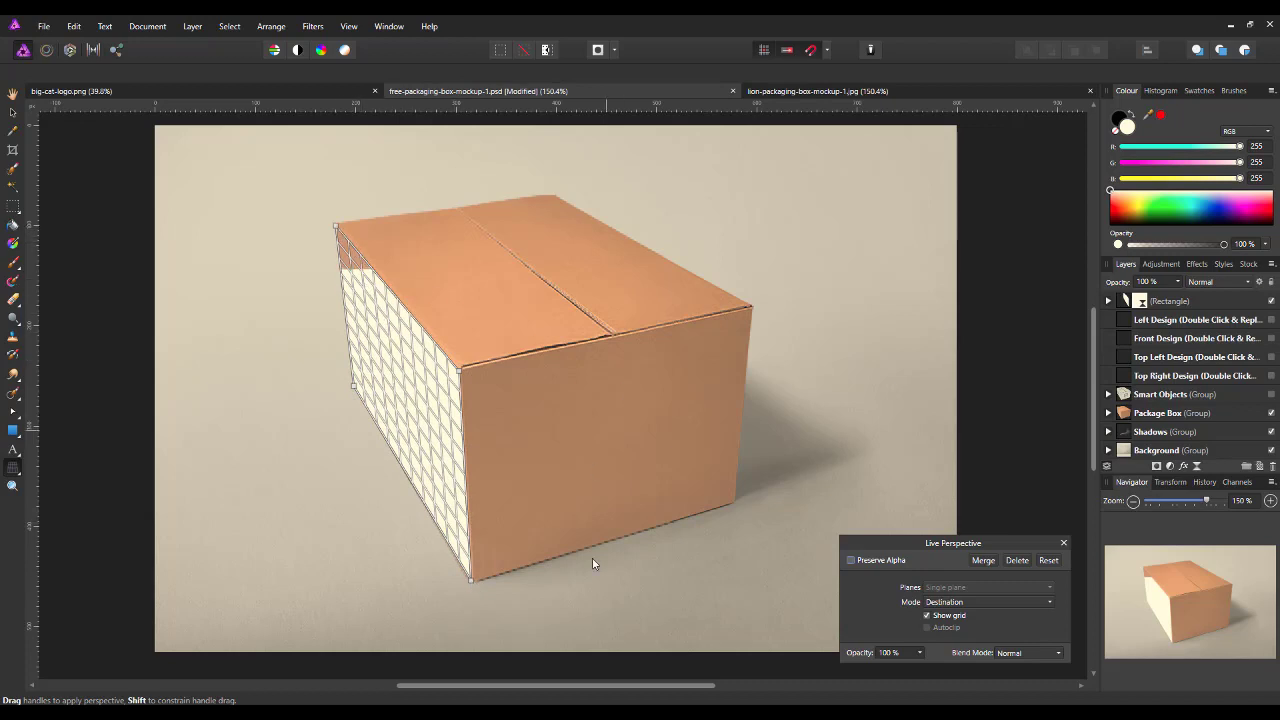
pyautogui.click(1065, 543)
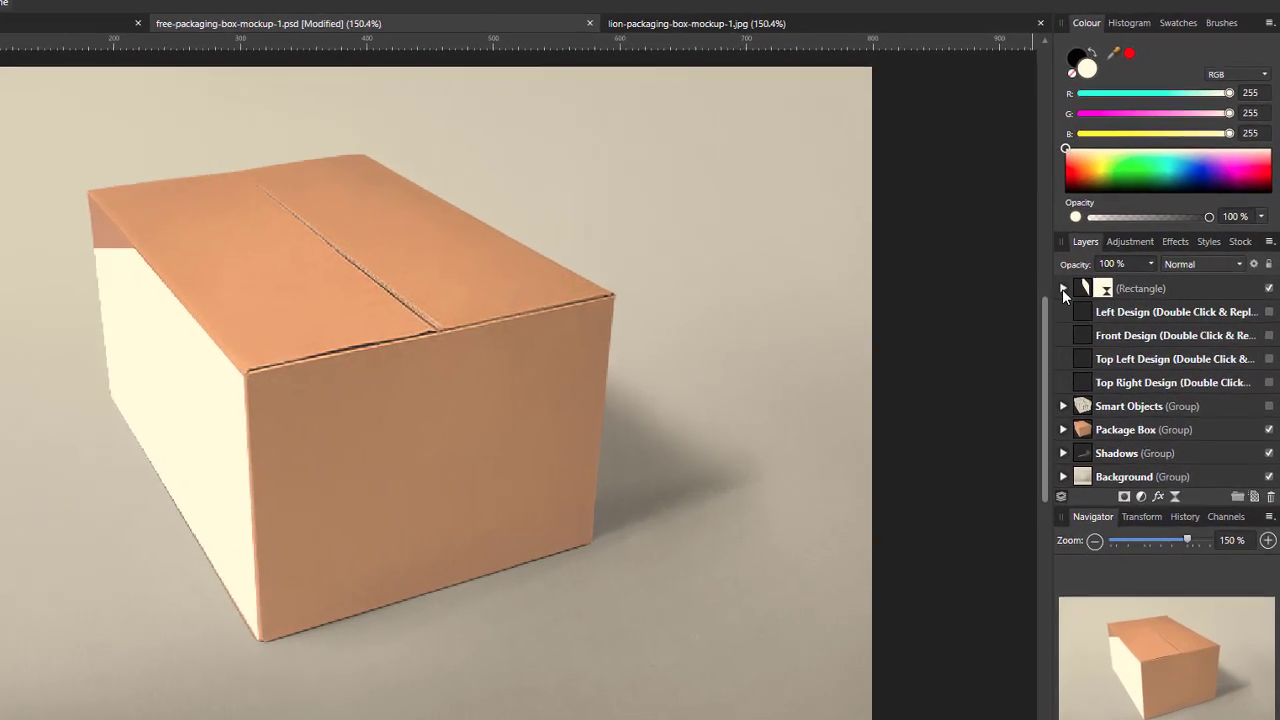
# - Group the perspective rectangle layer and name the group side
pyautogui.click(1063, 288)
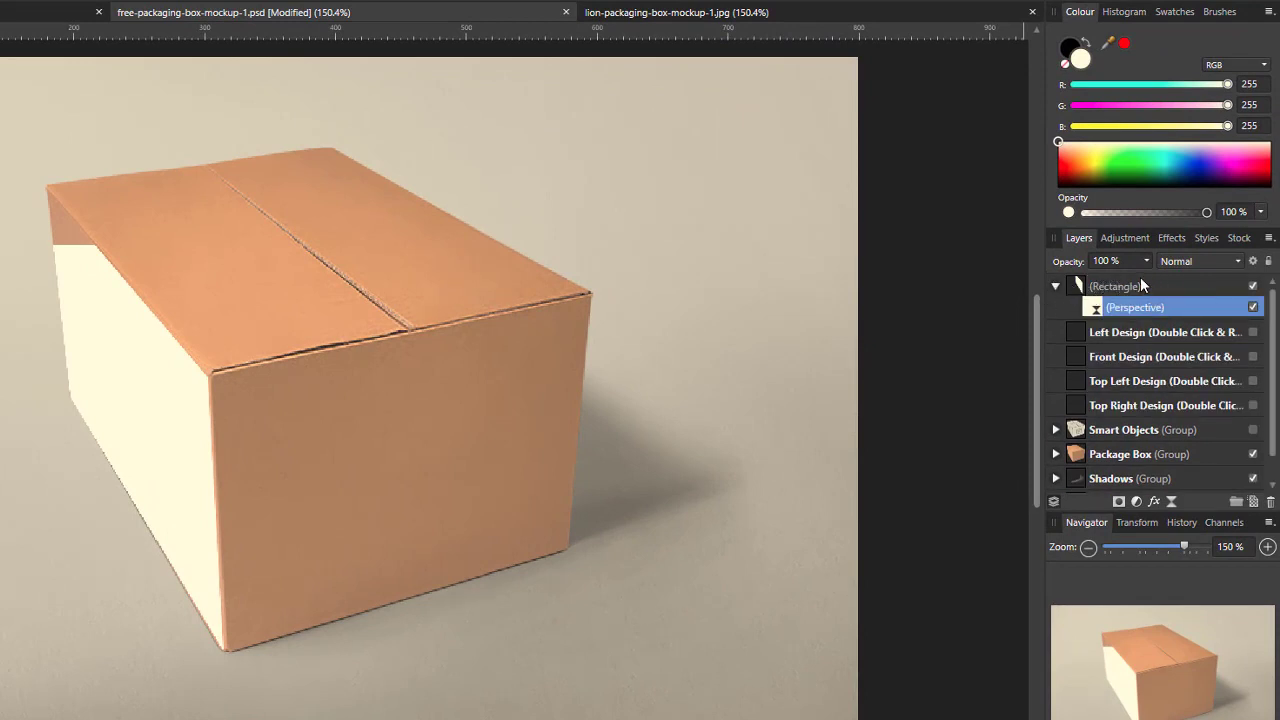
pyautogui.click(1057, 289)
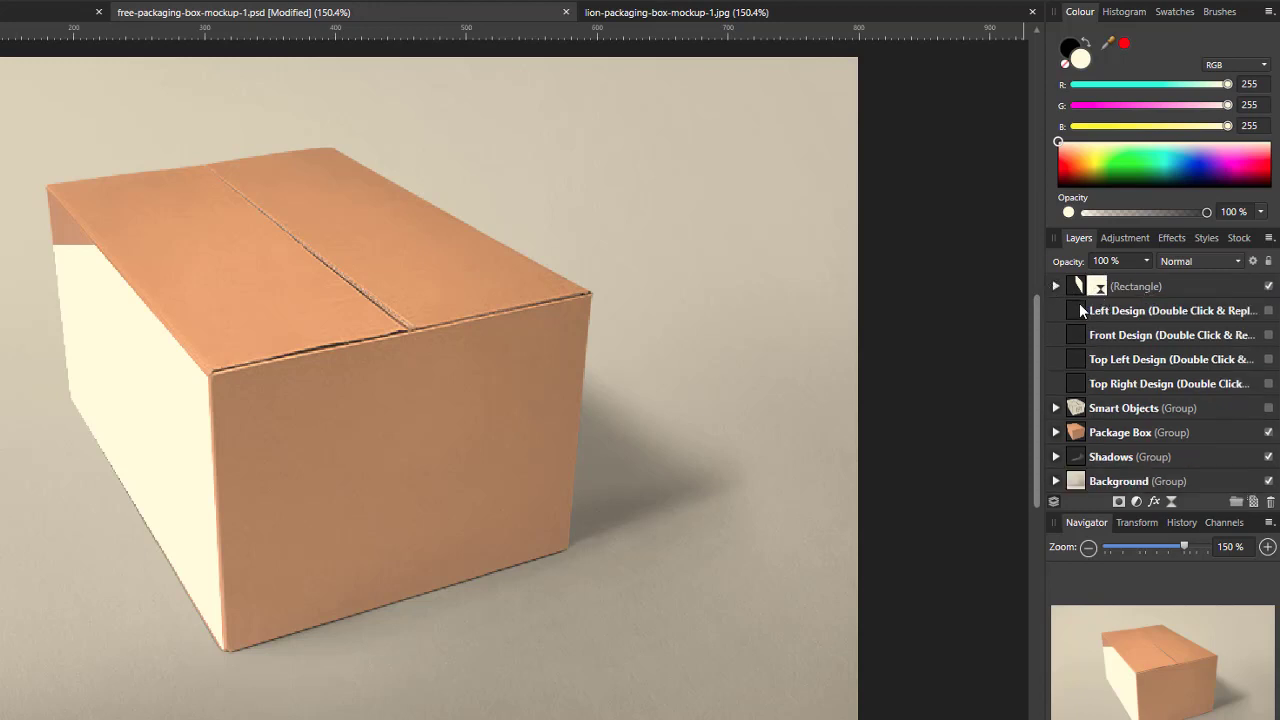
pyautogui.rightClick(1177, 286)
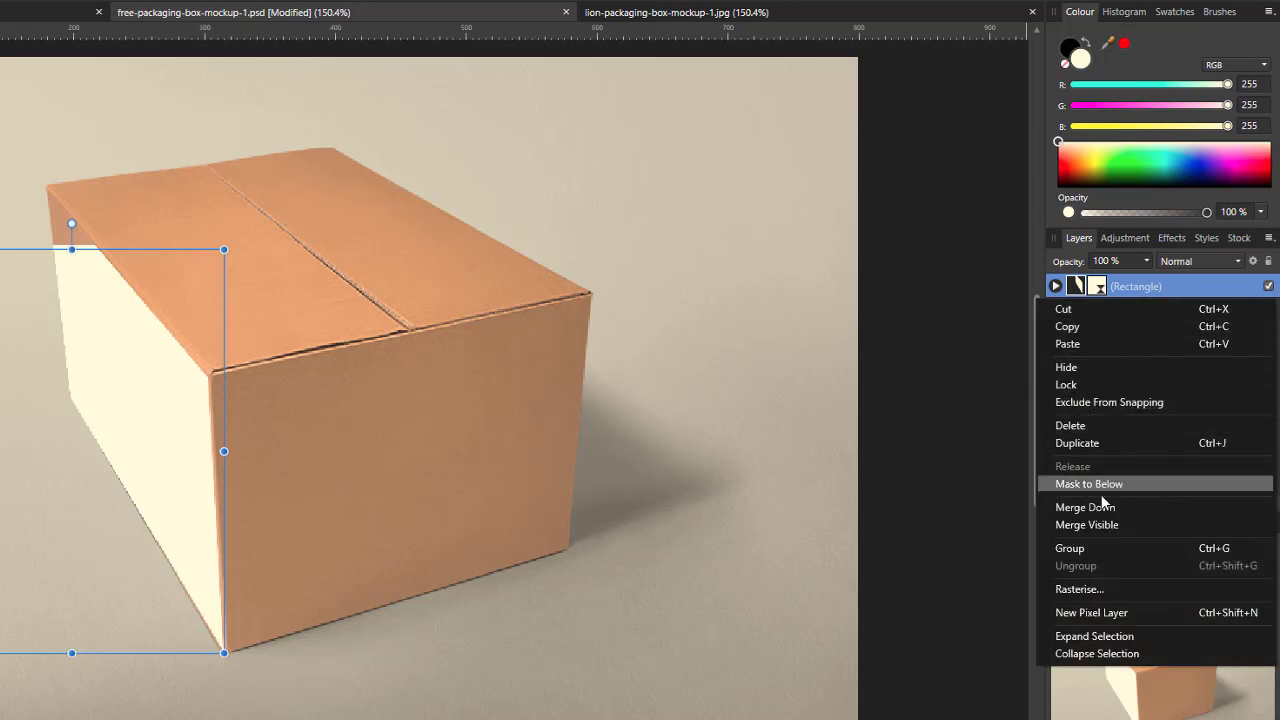
pyautogui.click(1089, 547)
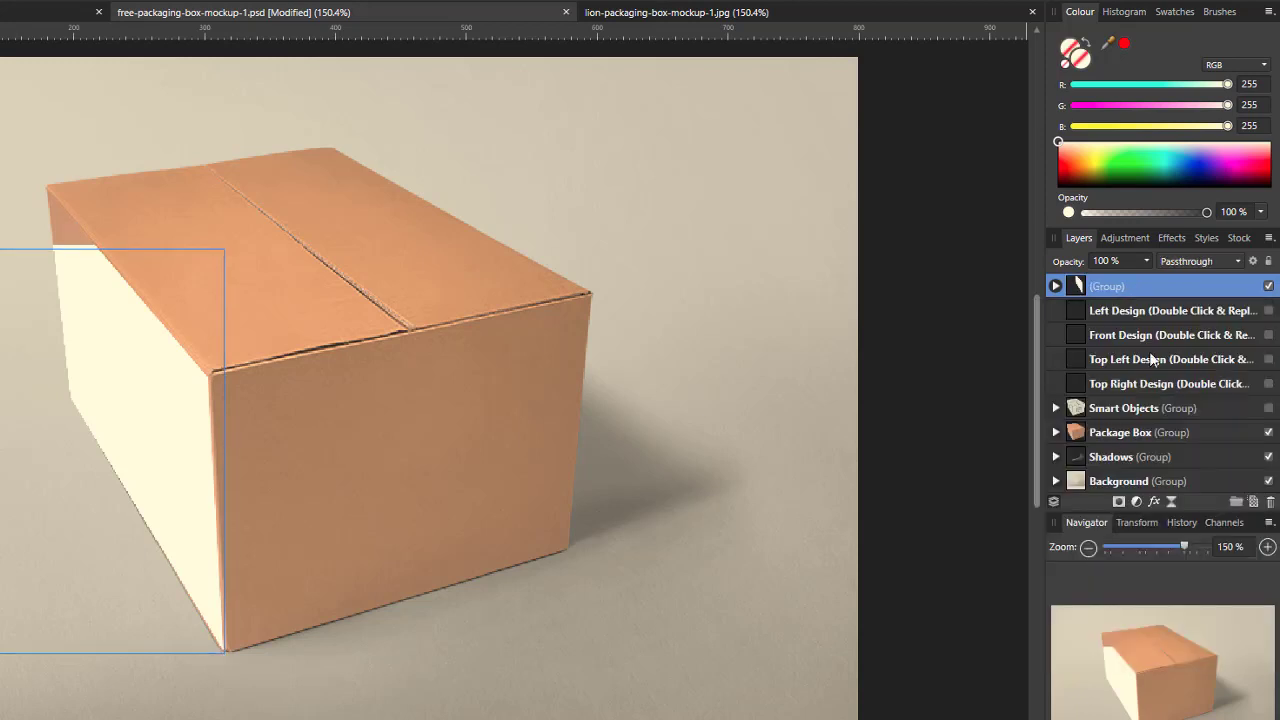
pyautogui.click(1056, 286)
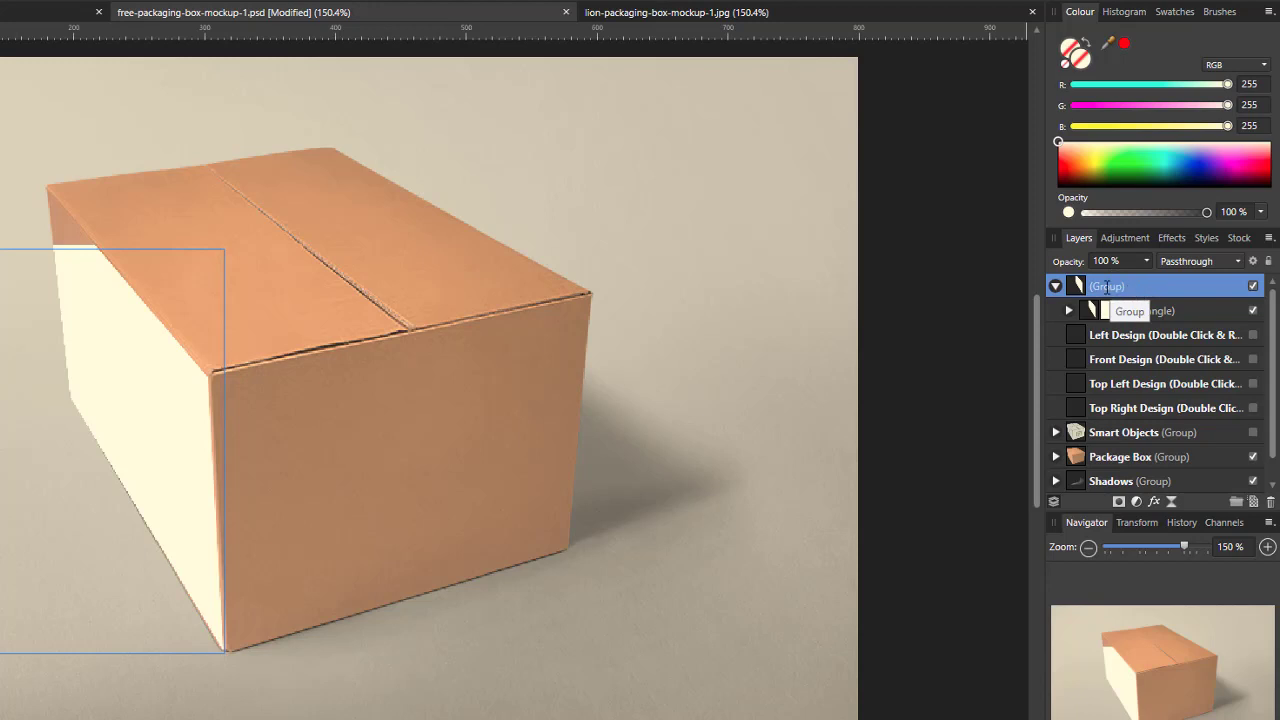
pyautogui.doubleClick(1107, 286)
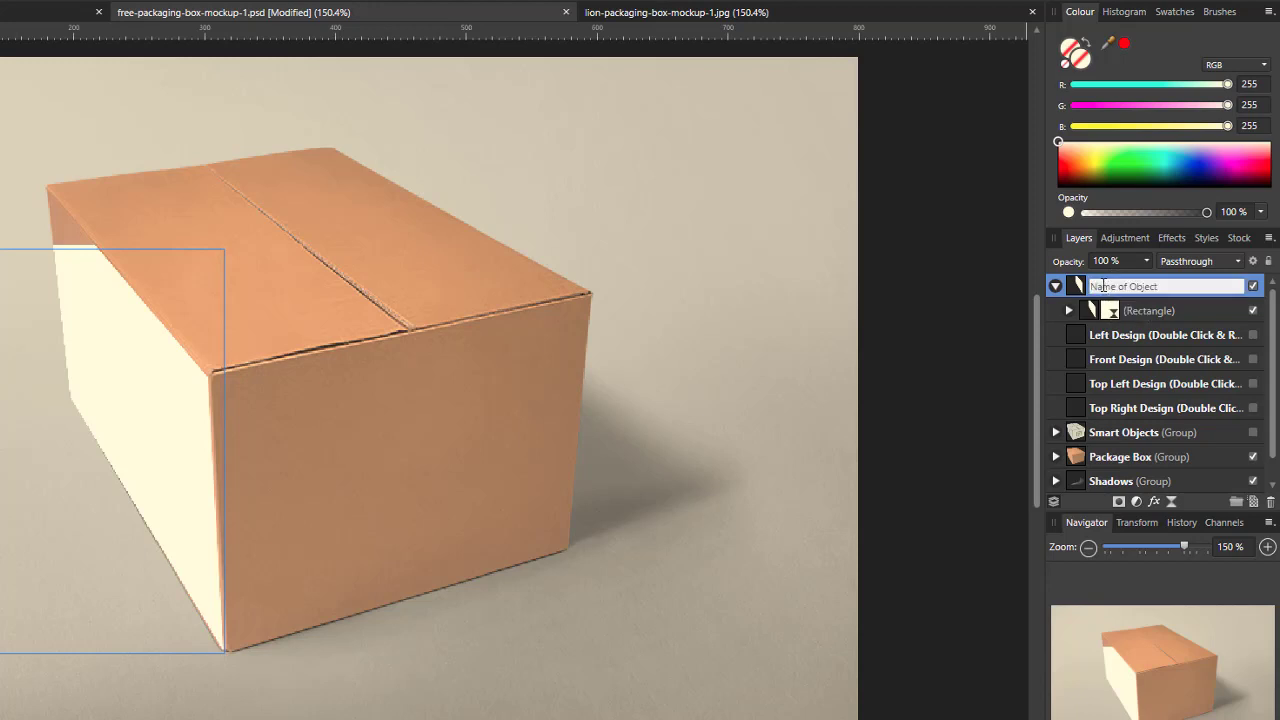
pyautogui.write('side')
pyautogui.press('Return')
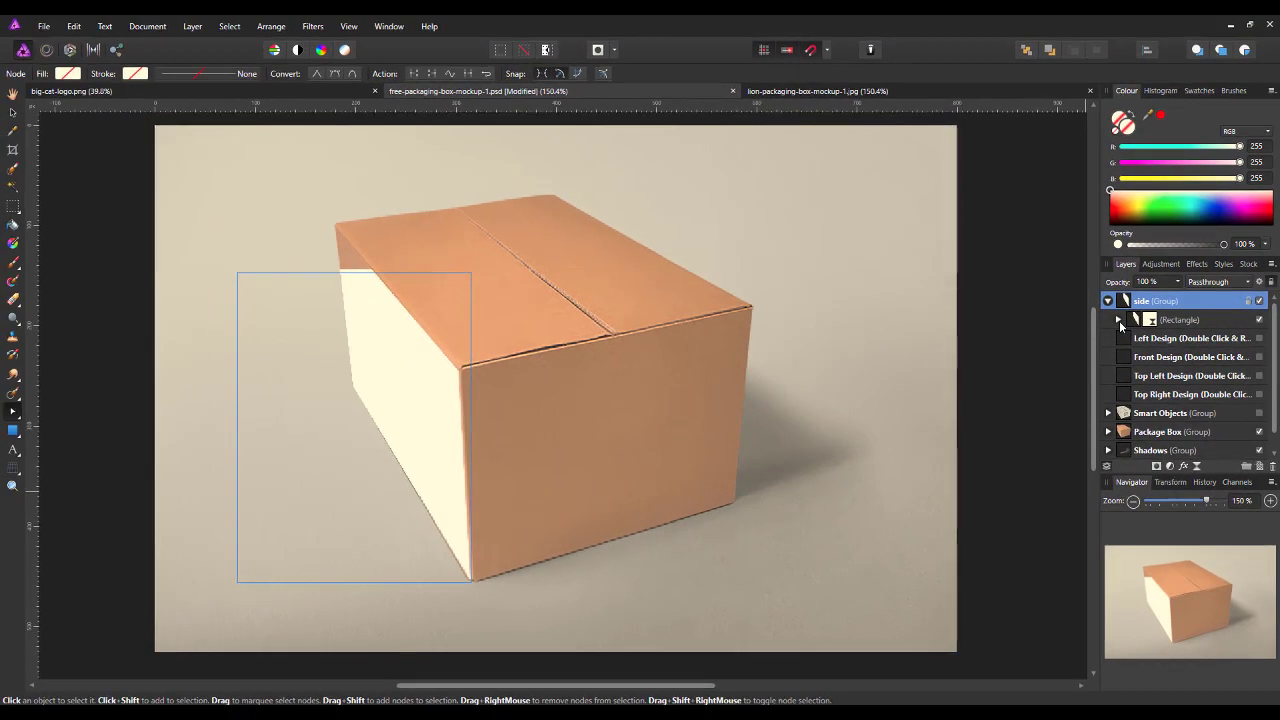
# - Try to move the Perspective filter out of the rectangle layer, and undo the move
pyautogui.click(1068, 310)
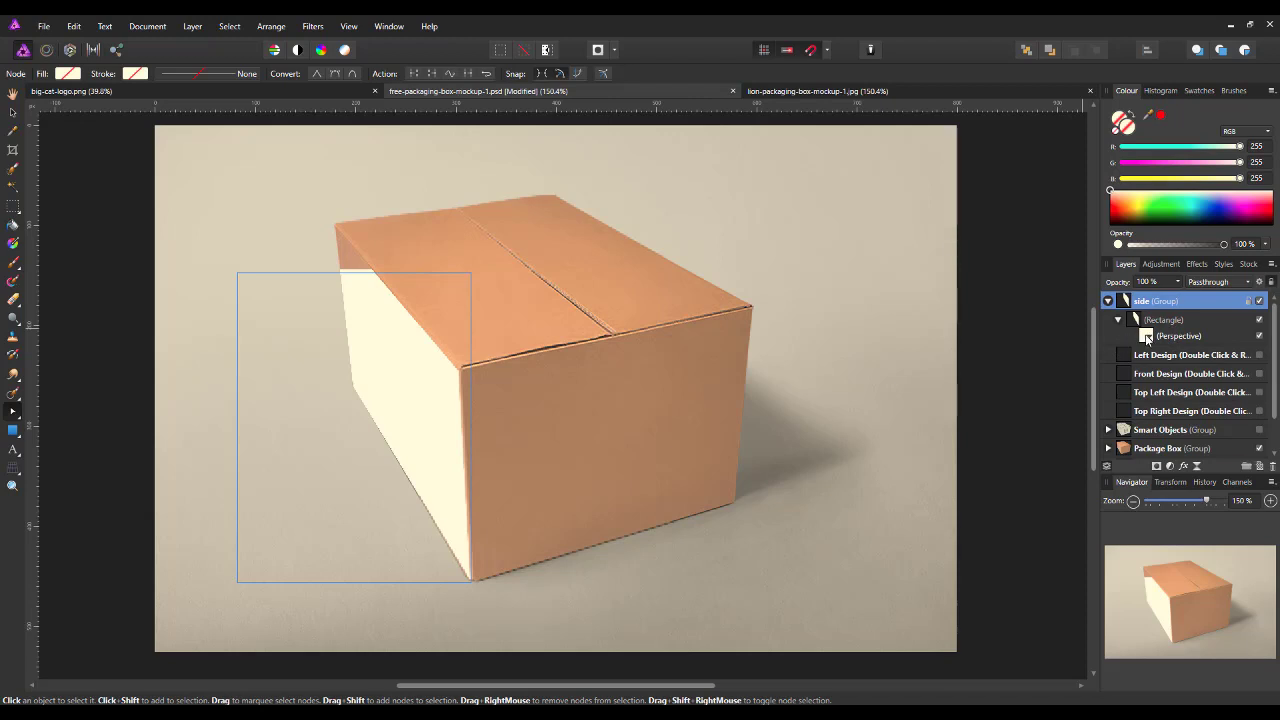
pyautogui.click(1147, 338)
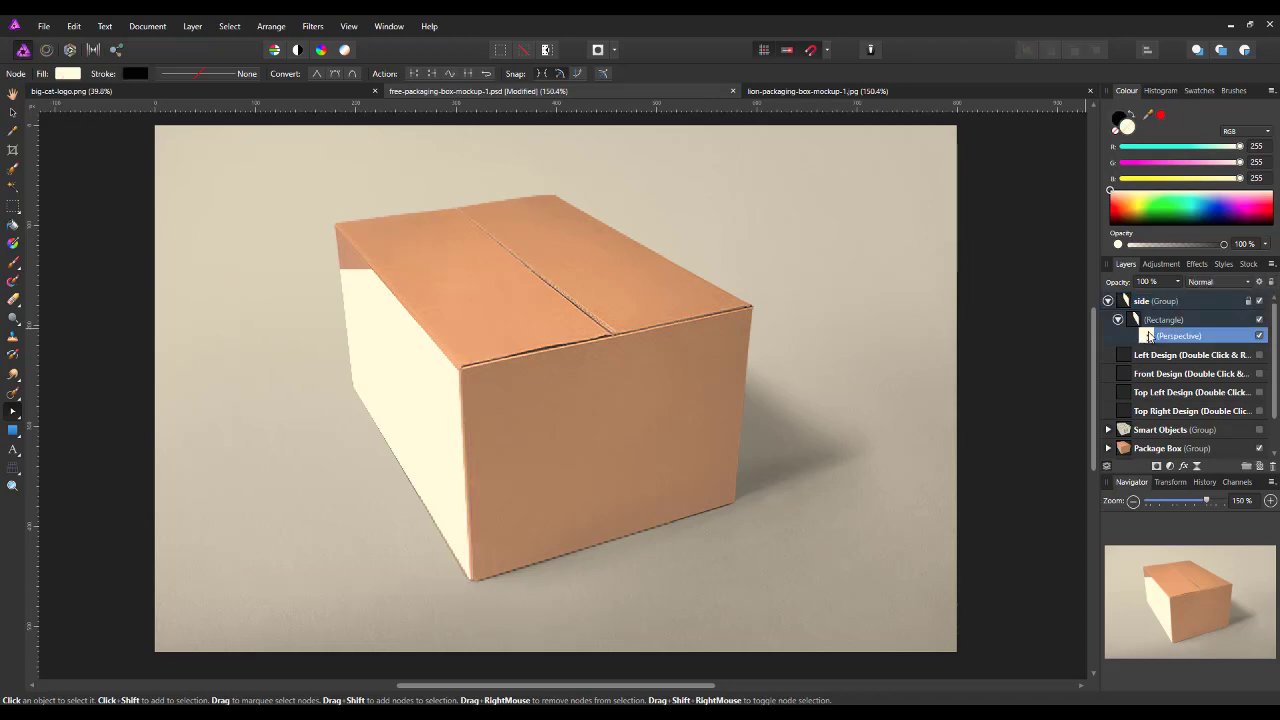
pyautogui.moveTo(1150, 336); pyautogui.dragTo(1125, 309)
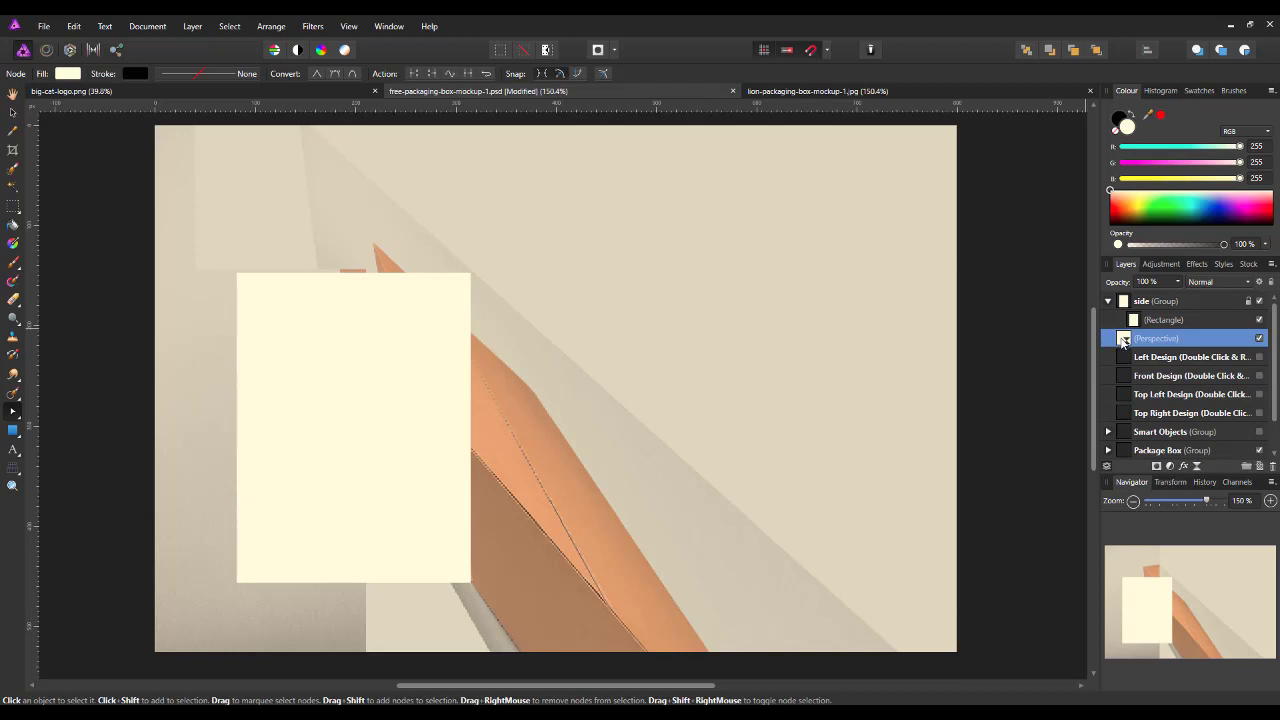
pyautogui.hotkey('ctrl', 'z')
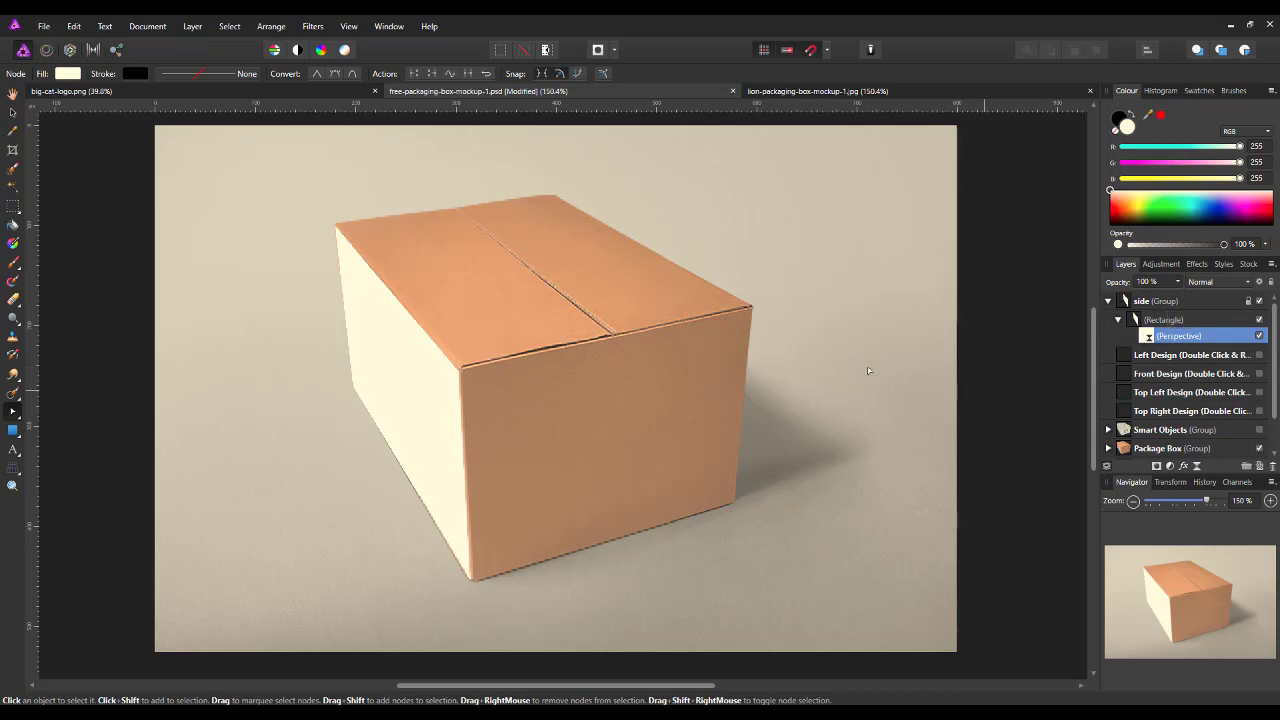
# - Copy the Background layer from big-cat-logo.png and paste it above the side group in free-packaging-box-mockup-1.psd
pyautogui.click(164, 92)
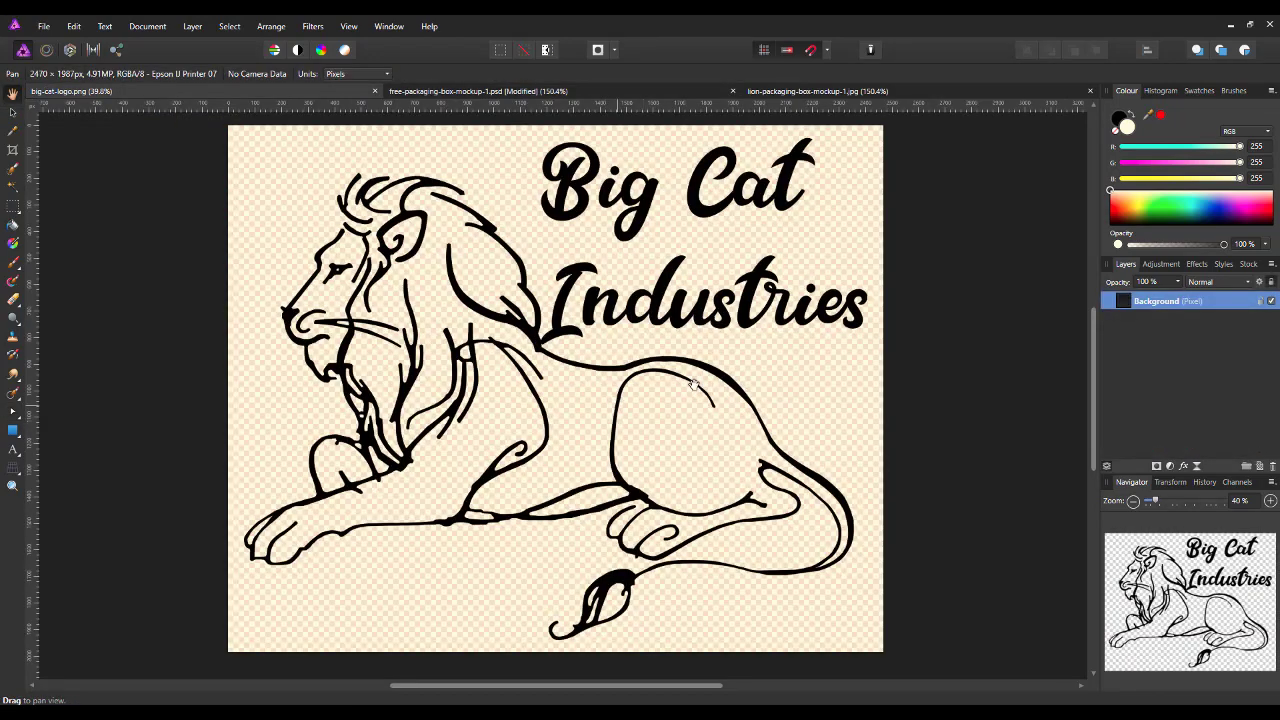
pyautogui.rightClick(1186, 301)
pyautogui.click(552, 92)
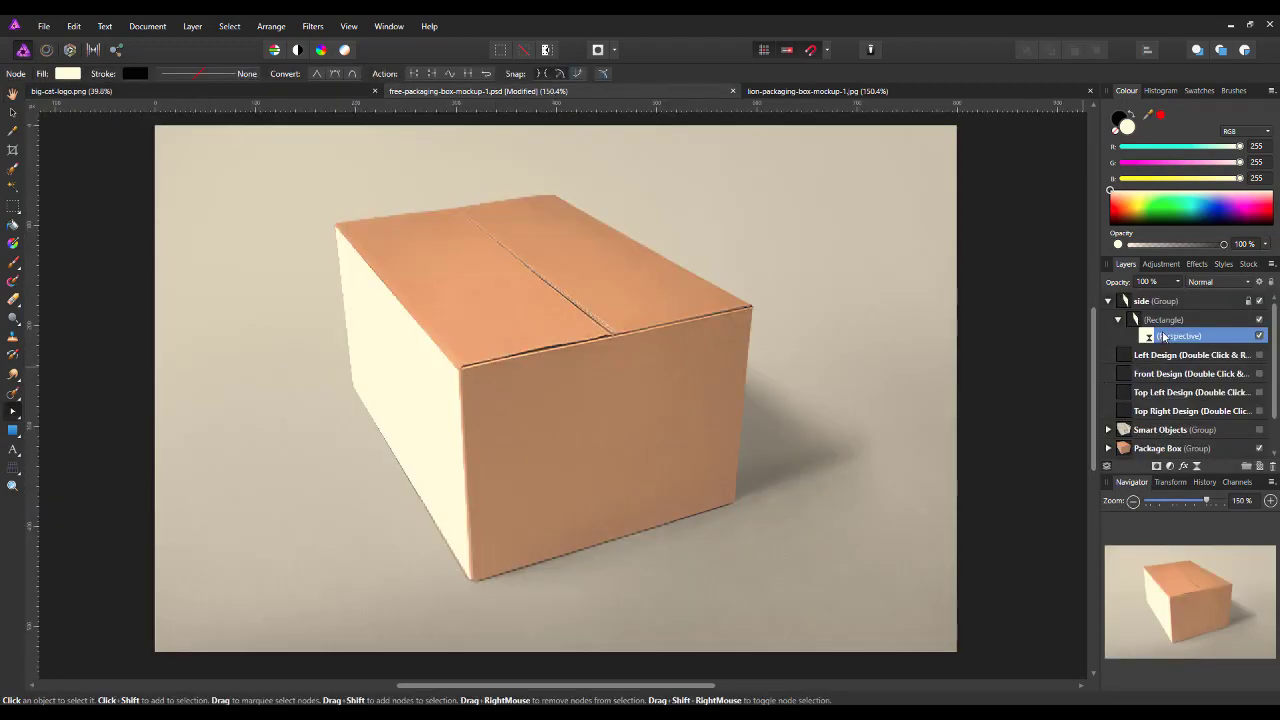
pyautogui.click(1199, 303)
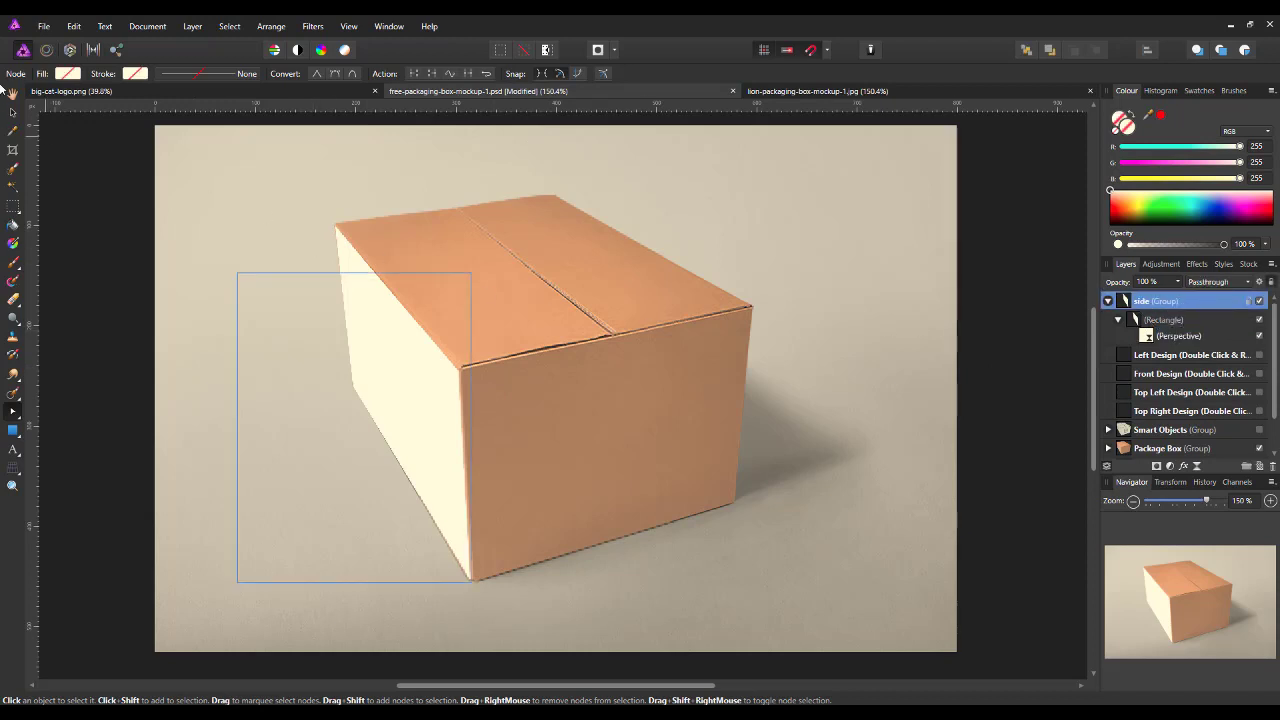
pyautogui.click(74, 26)
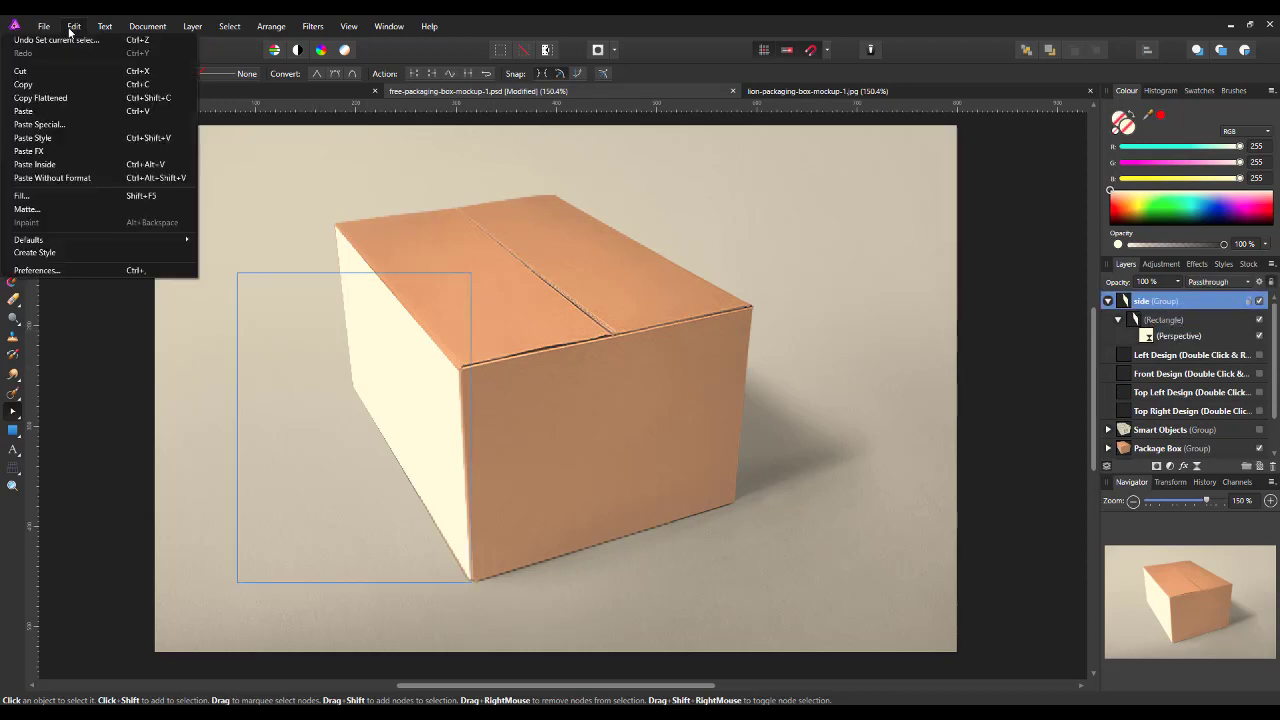
pyautogui.click(66, 110)
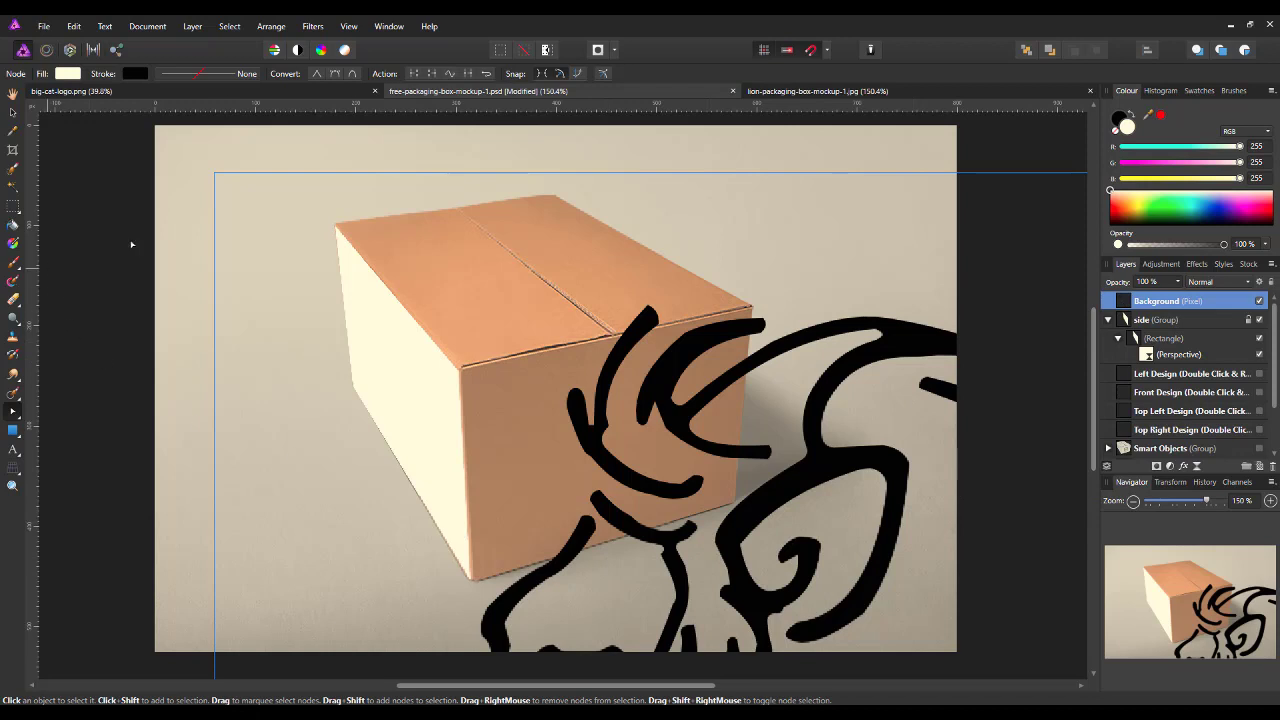
# - Scale down the pasted Big Cat Industries logo proportionally and position it over the box's left face
pyautogui.click(13, 113)
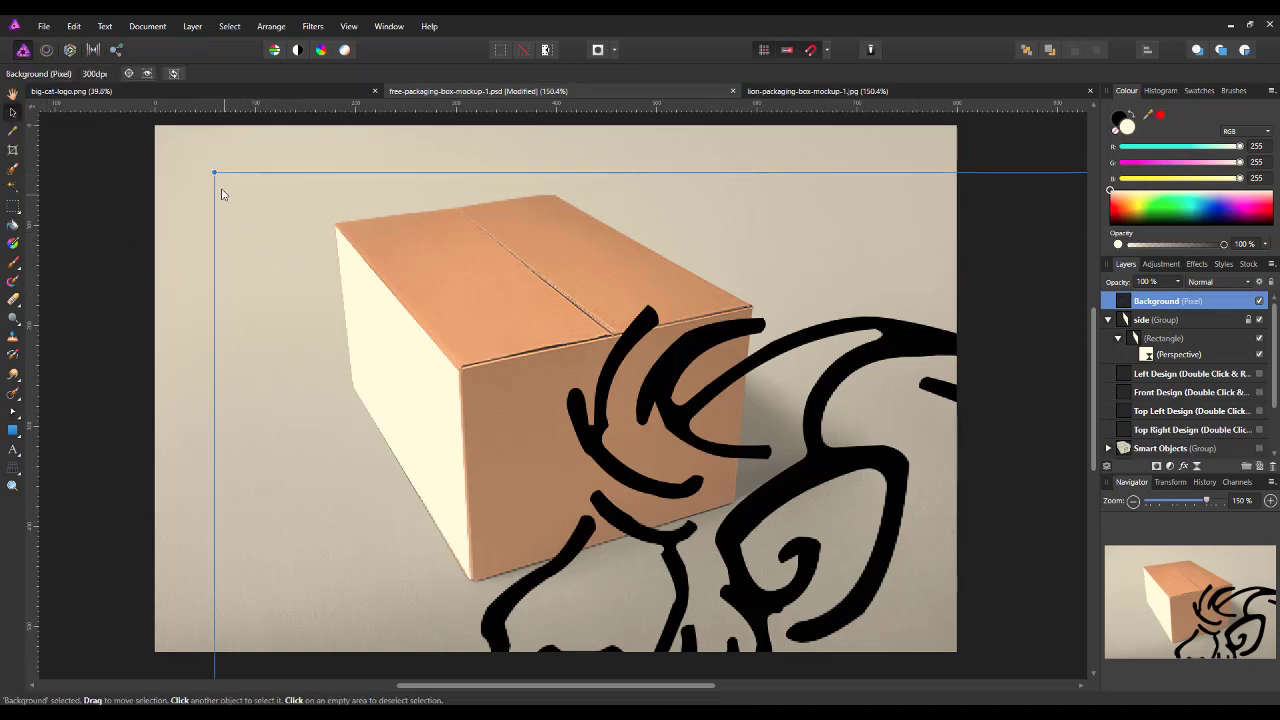
pyautogui.moveTo(214, 172); pyautogui.dragTo(789, 651)
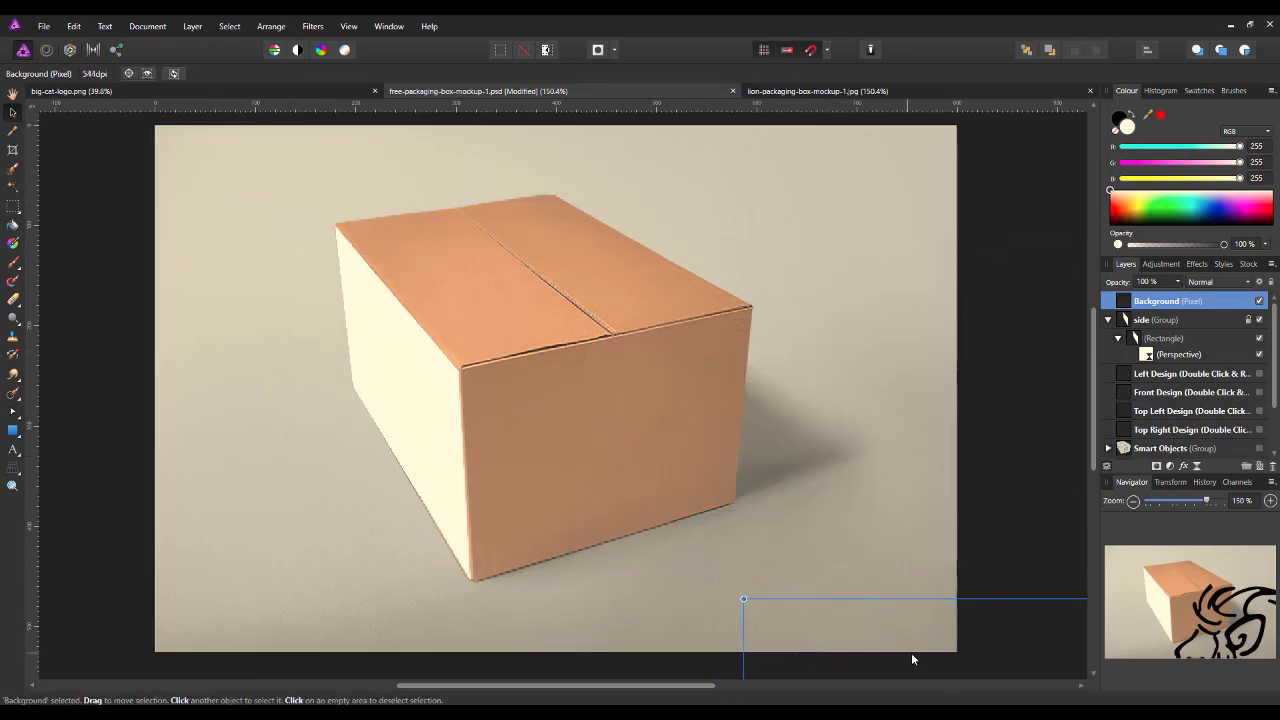
pyautogui.moveTo(743, 599); pyautogui.dragTo(712, 580)
pyautogui.moveTo(801, 613); pyautogui.dragTo(372, 354)
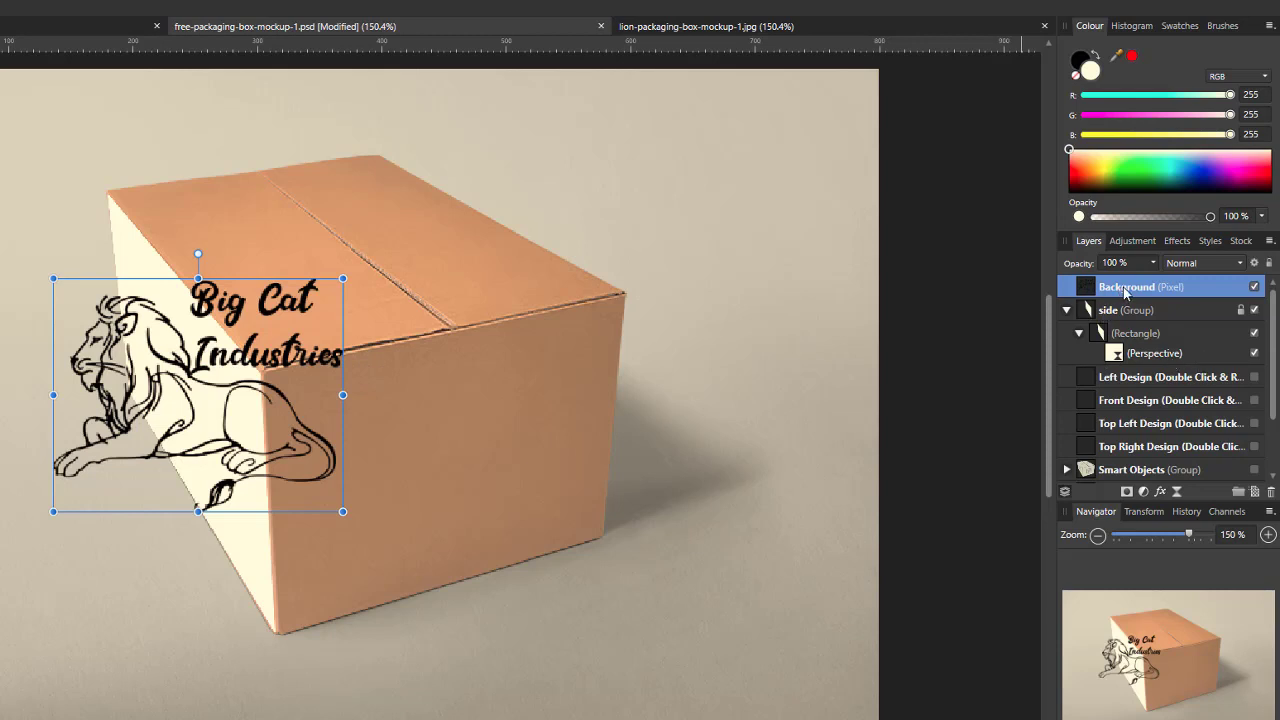
# - Nest the logo's Background layer inside the side group's perspective rectangle and remove the rectangle's fill
pyautogui.moveTo(1116, 290); pyautogui.dragTo(1157, 366)
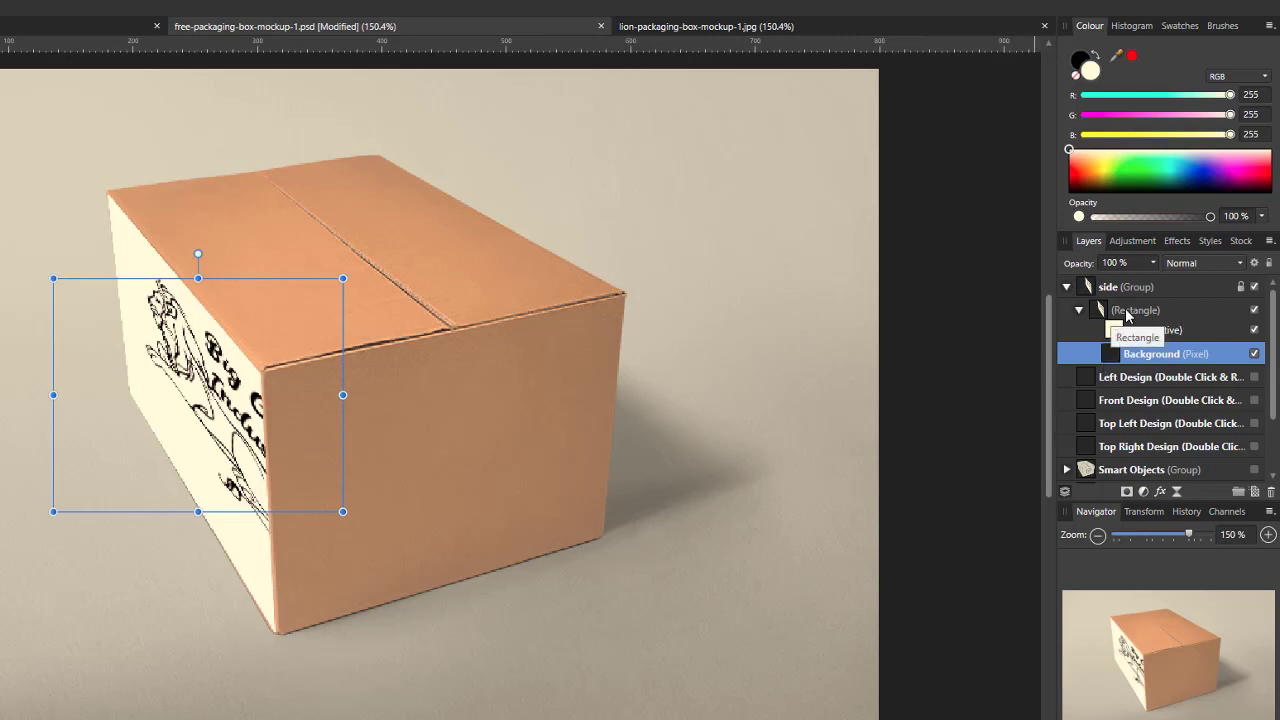
pyautogui.click(1170, 312)
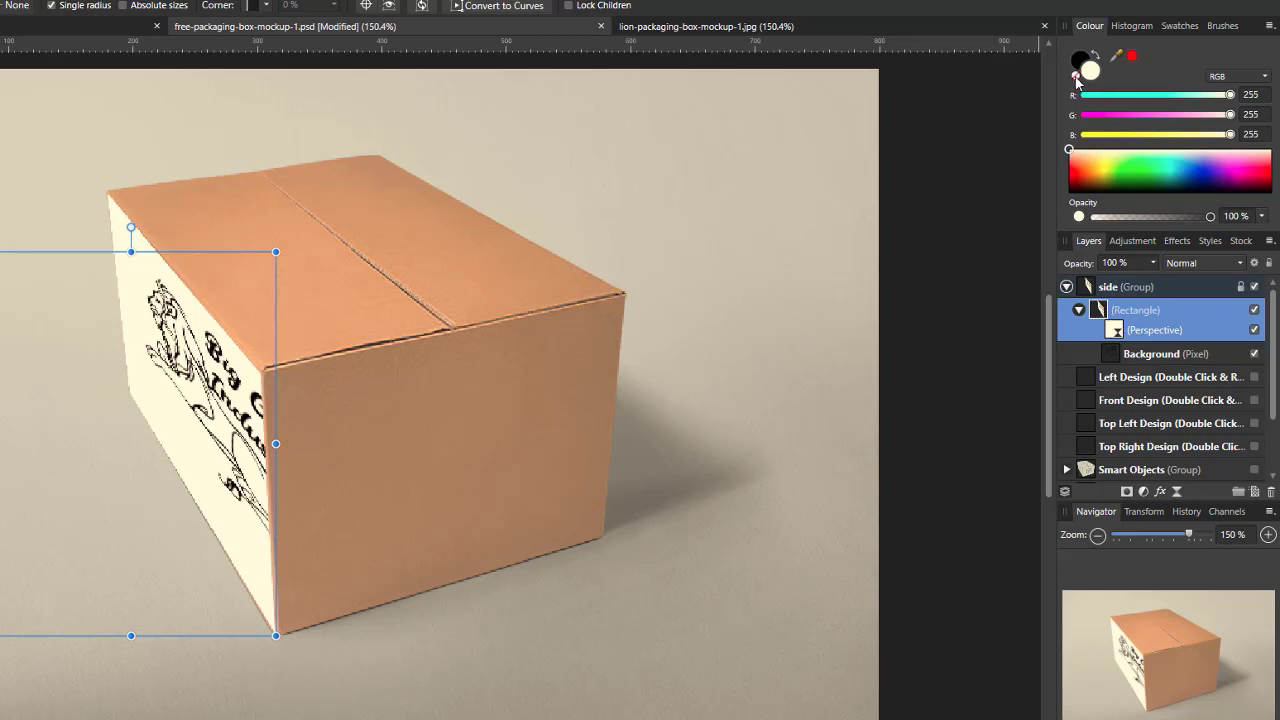
pyautogui.click(1075, 75)
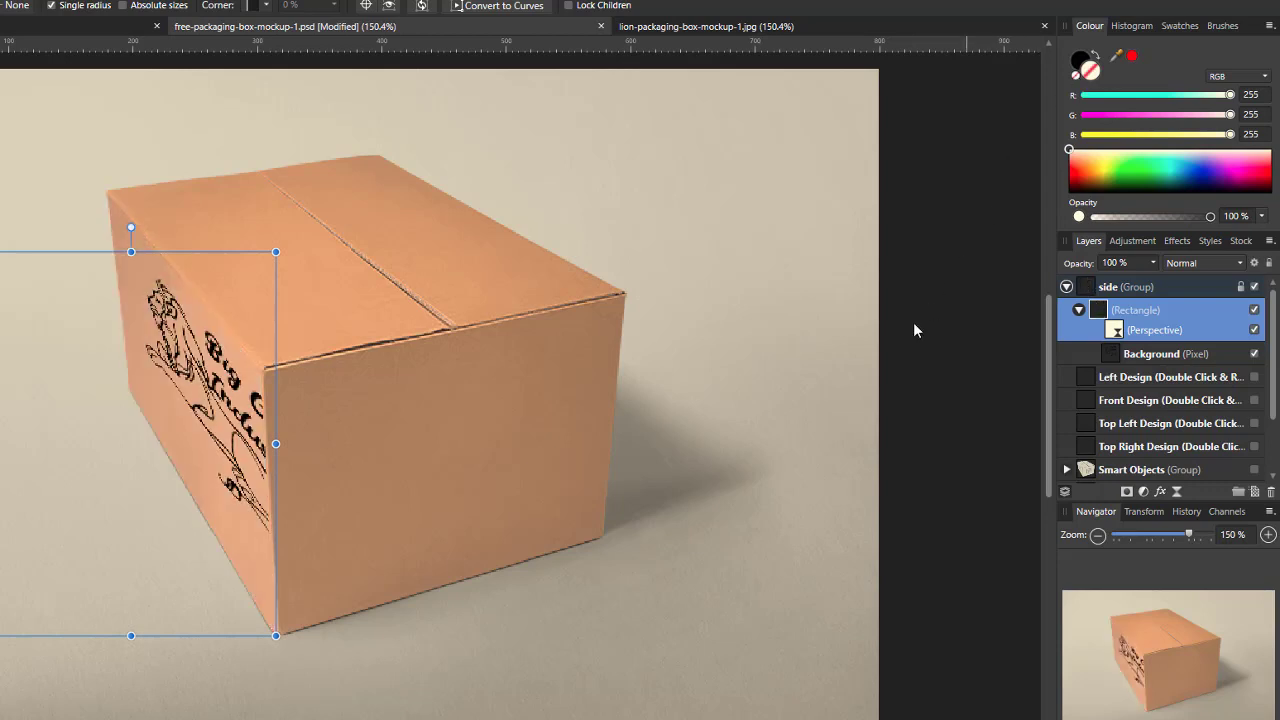
# - Resize and reposition the nested Background logo so the whole artwork fits within the box's left face
pyautogui.click(1146, 356)
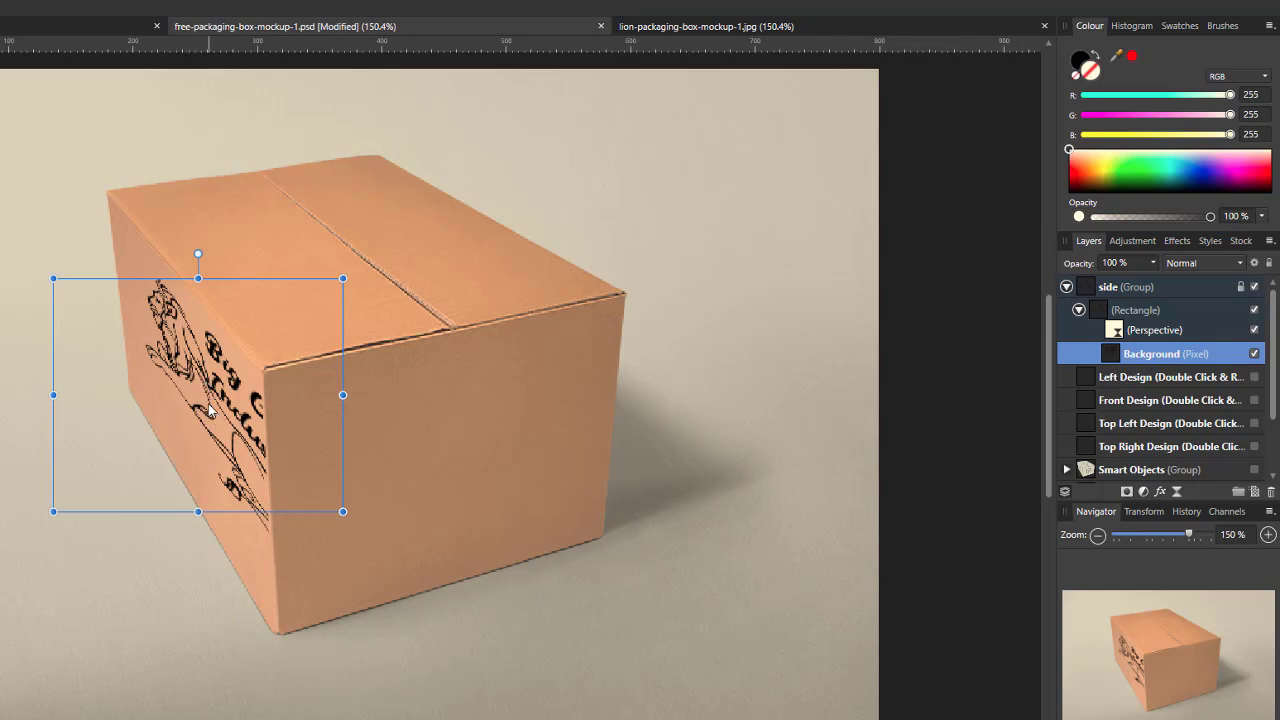
pyautogui.moveTo(213, 412); pyautogui.dragTo(176, 438)
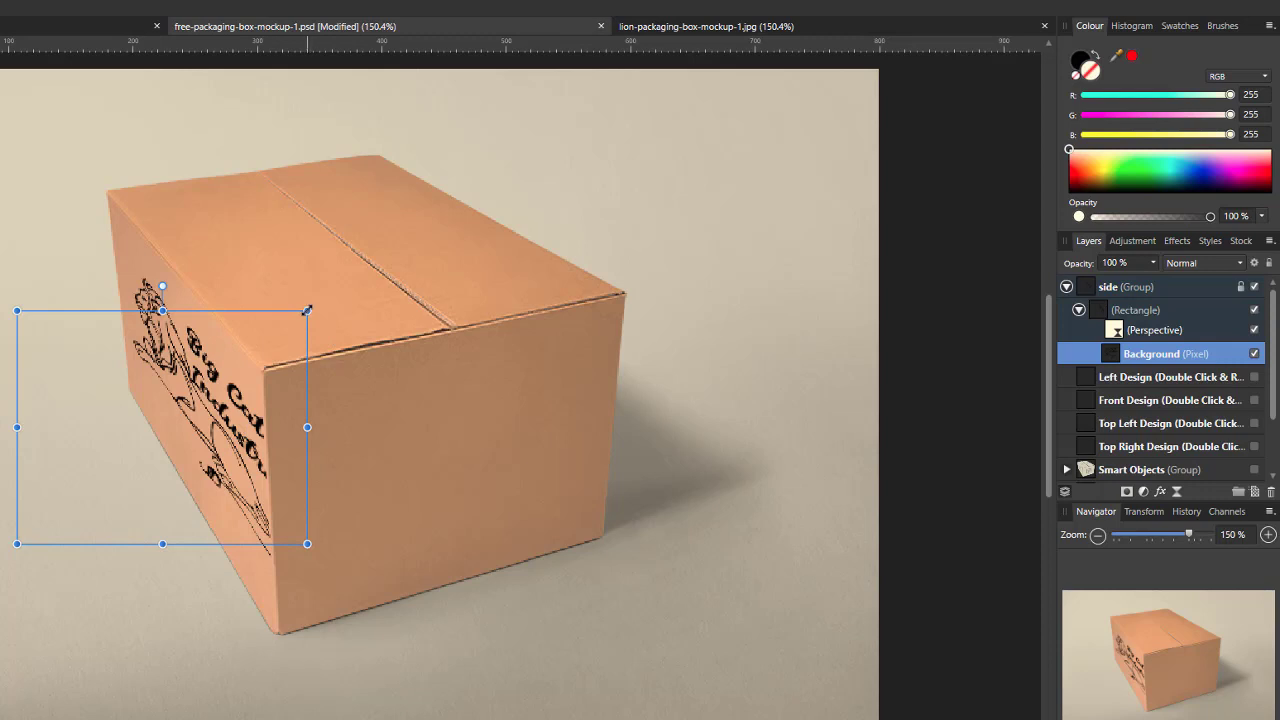
pyautogui.moveTo(307, 311); pyautogui.dragTo(247, 349)
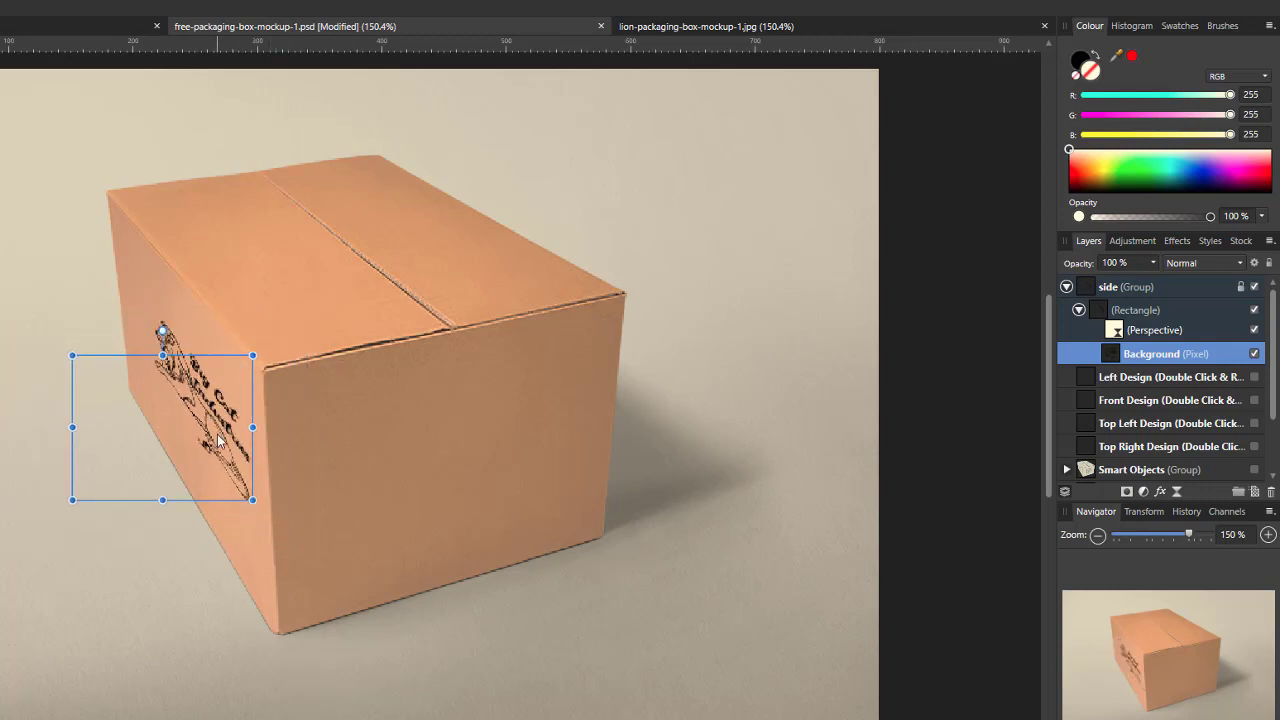
pyautogui.moveTo(218, 440); pyautogui.dragTo(171, 372)
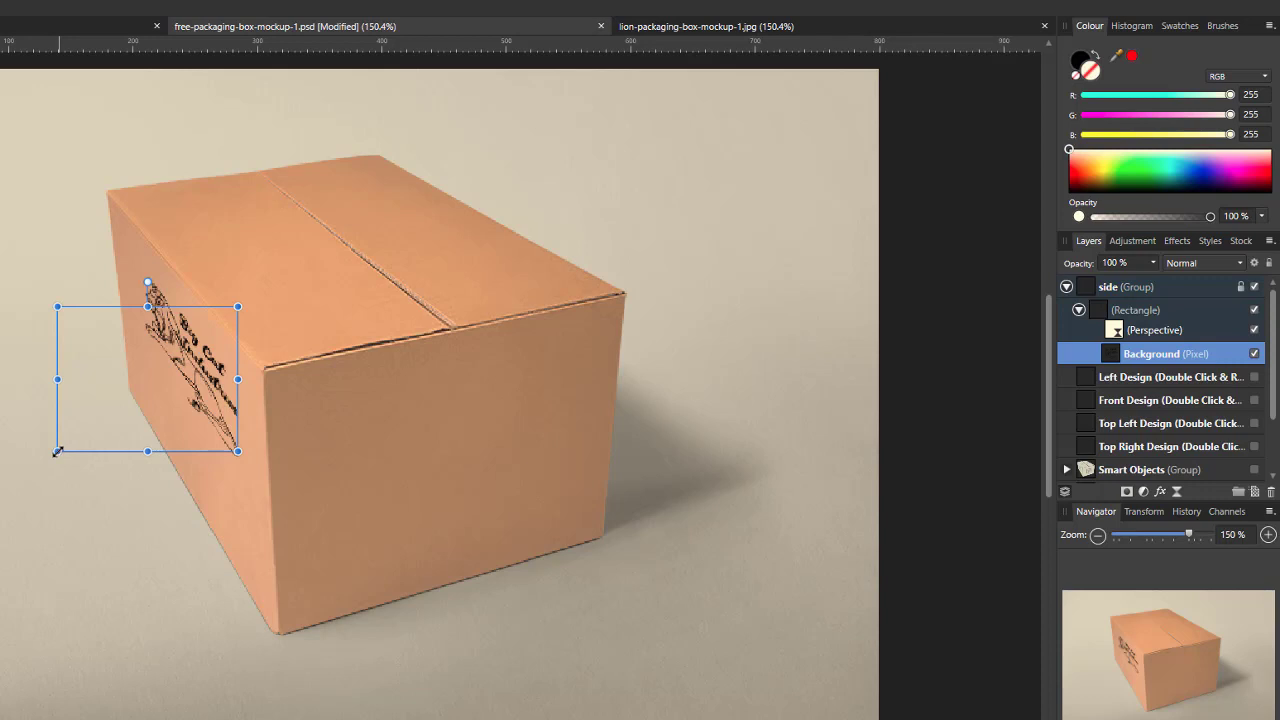
pyautogui.moveTo(57, 452); pyautogui.dragTo(31, 486)
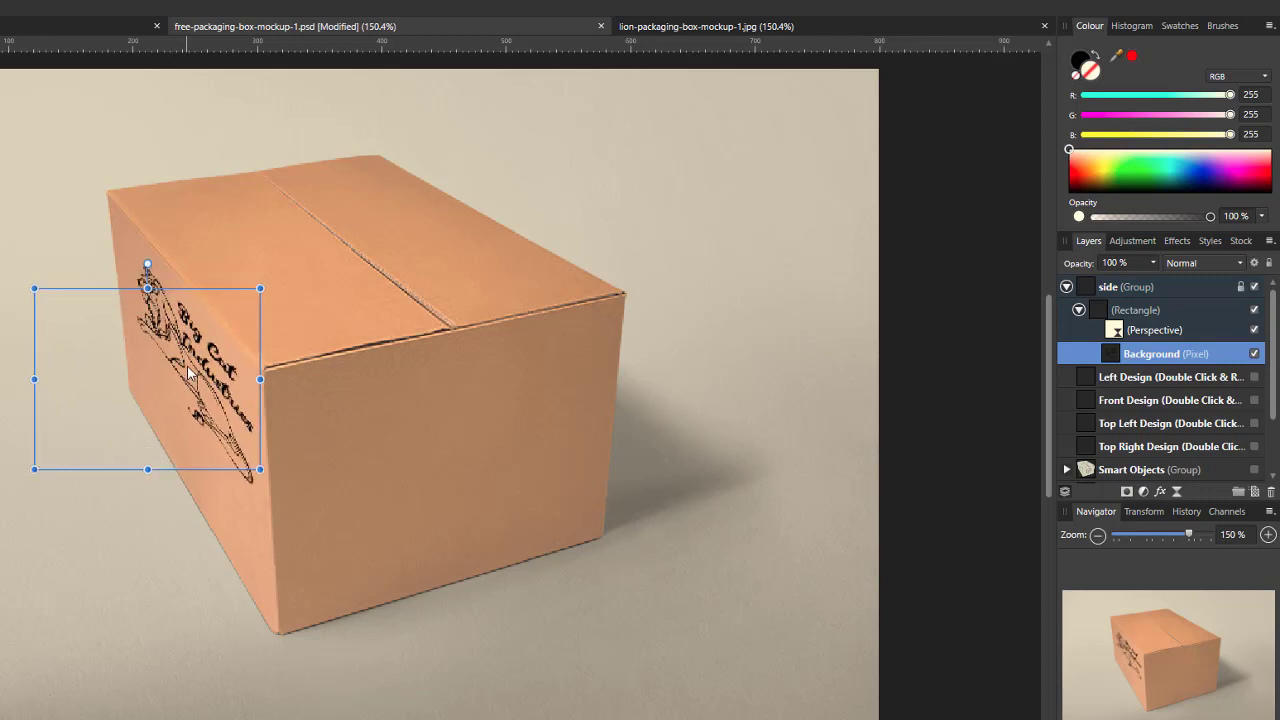
pyautogui.moveTo(182, 393); pyautogui.dragTo(193, 442)
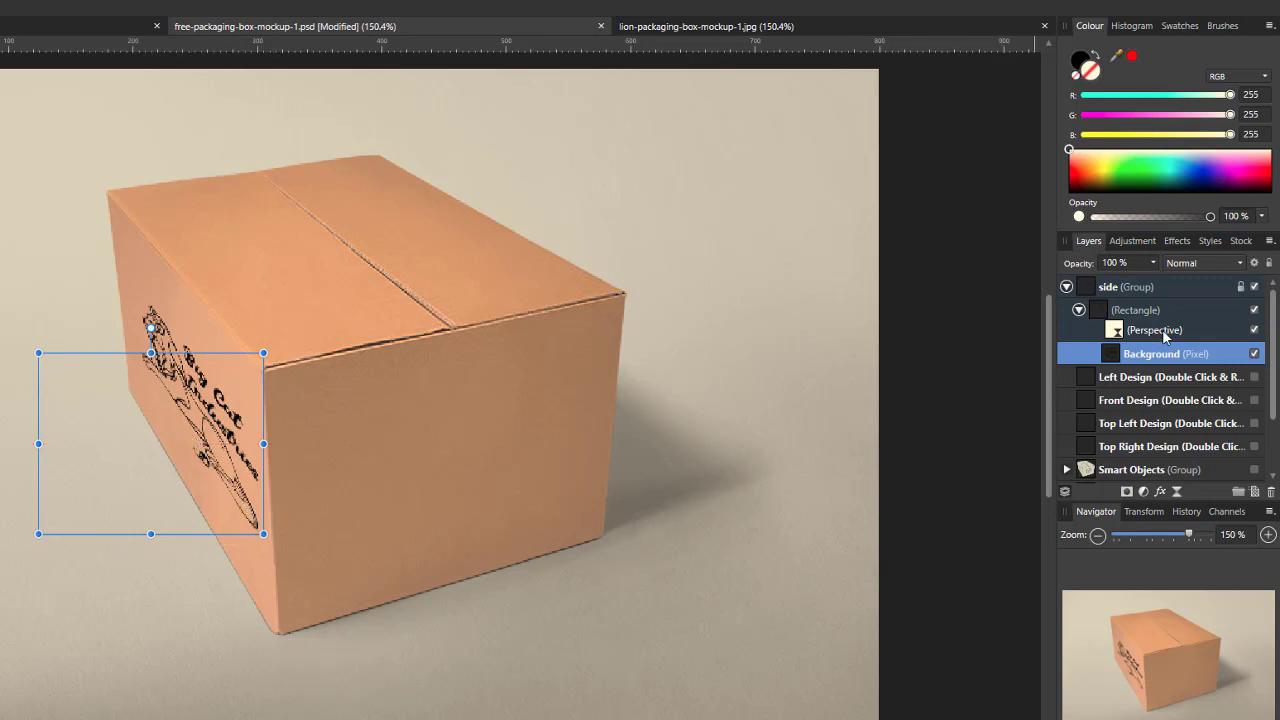
# - Preview different blend modes and the opacity setting on the side group, keep Passthrough at 100 %, and collapse the group
pyautogui.click(1177, 288)
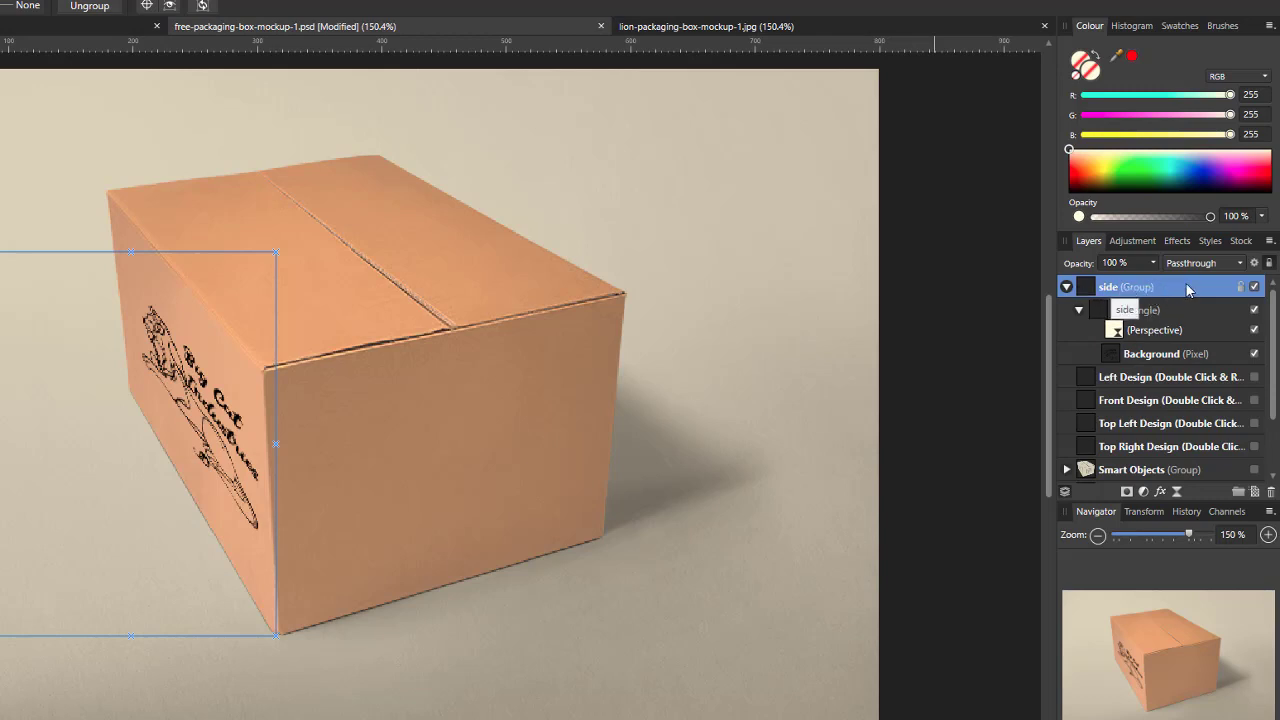
pyautogui.click(1241, 264)
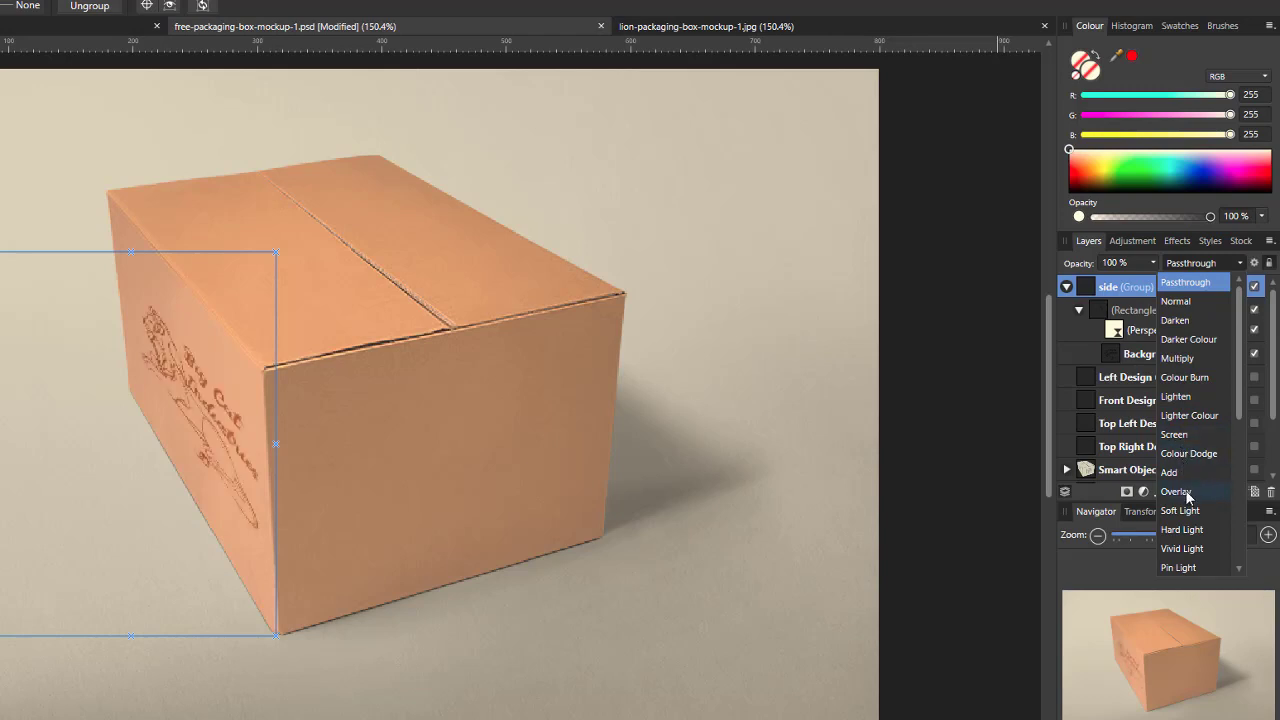
pyautogui.scroll(-1, 1187, 528)
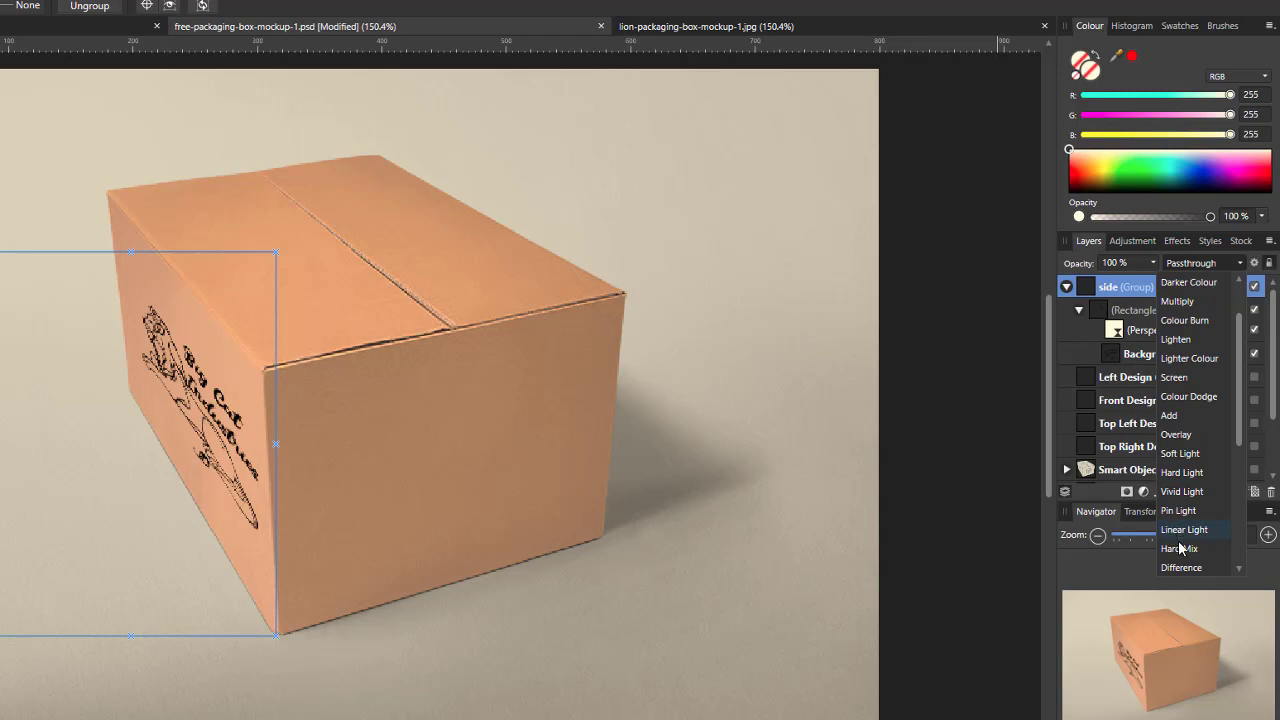
pyautogui.scroll(-1, 1185, 569)
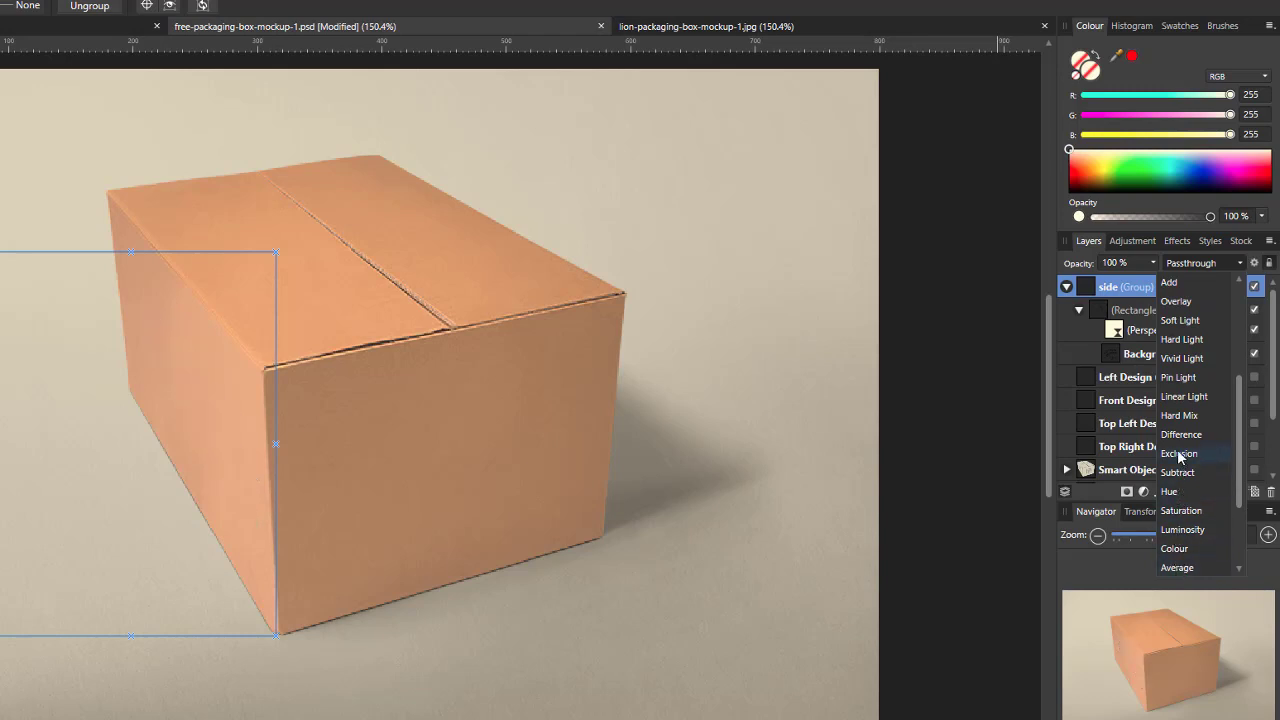
pyautogui.scroll(-2, 1183, 470)
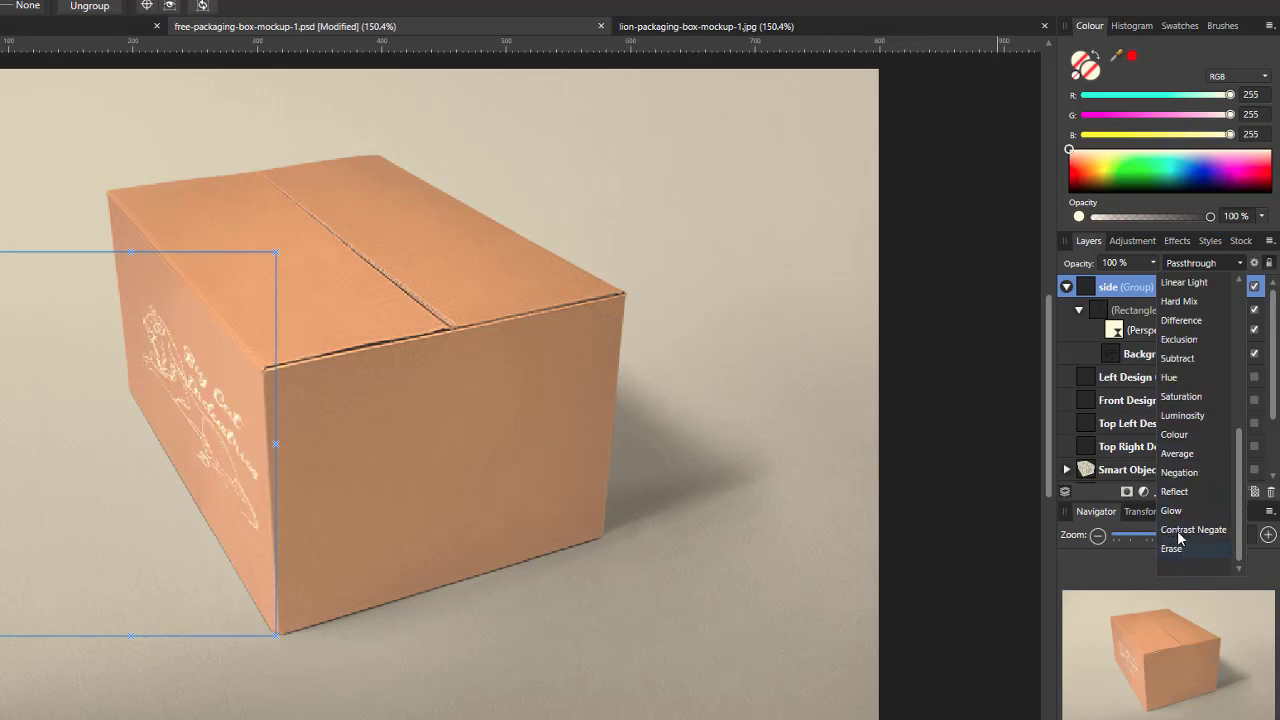
pyautogui.scroll(4, 1180, 538)
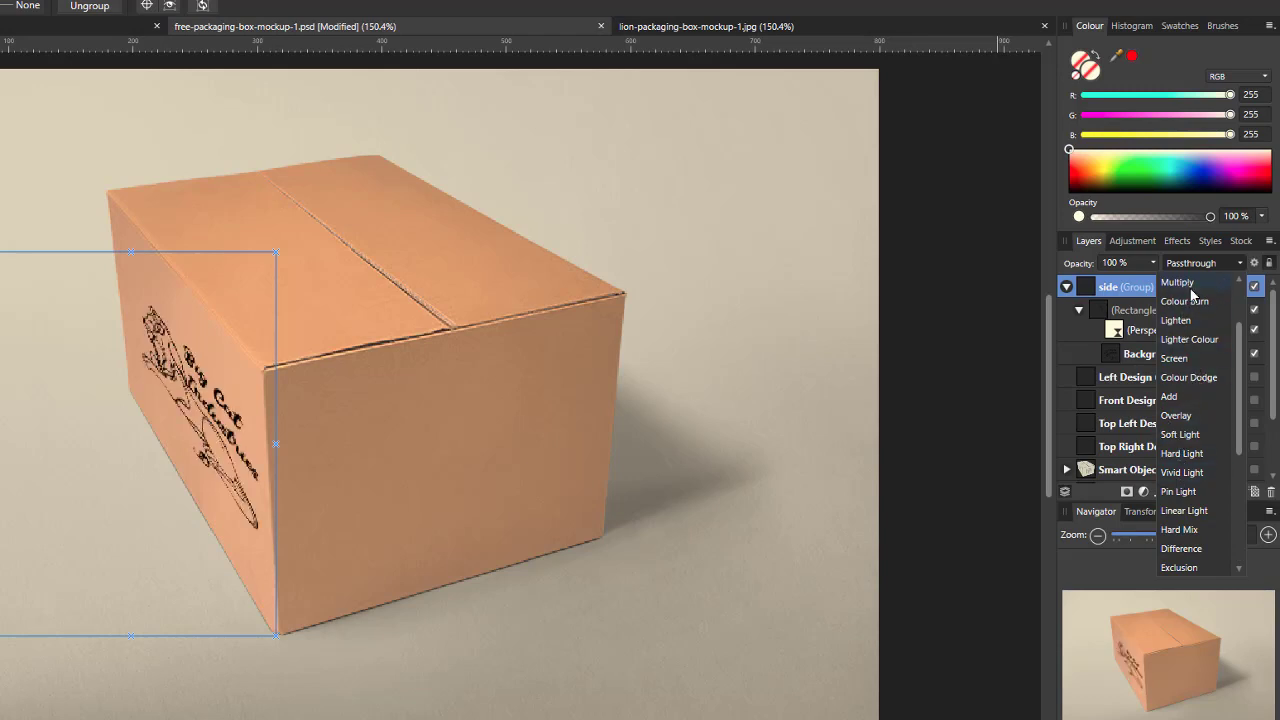
pyautogui.scroll(2, 1198, 305)
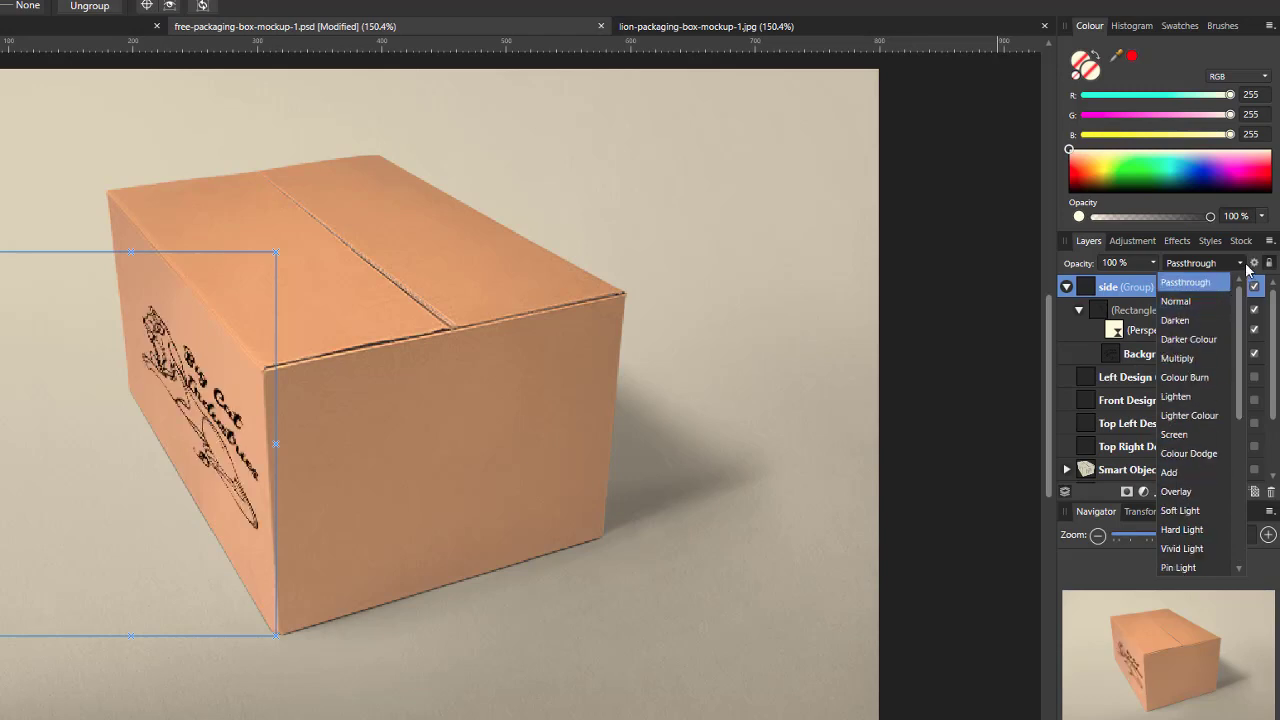
pyautogui.click(1121, 266)
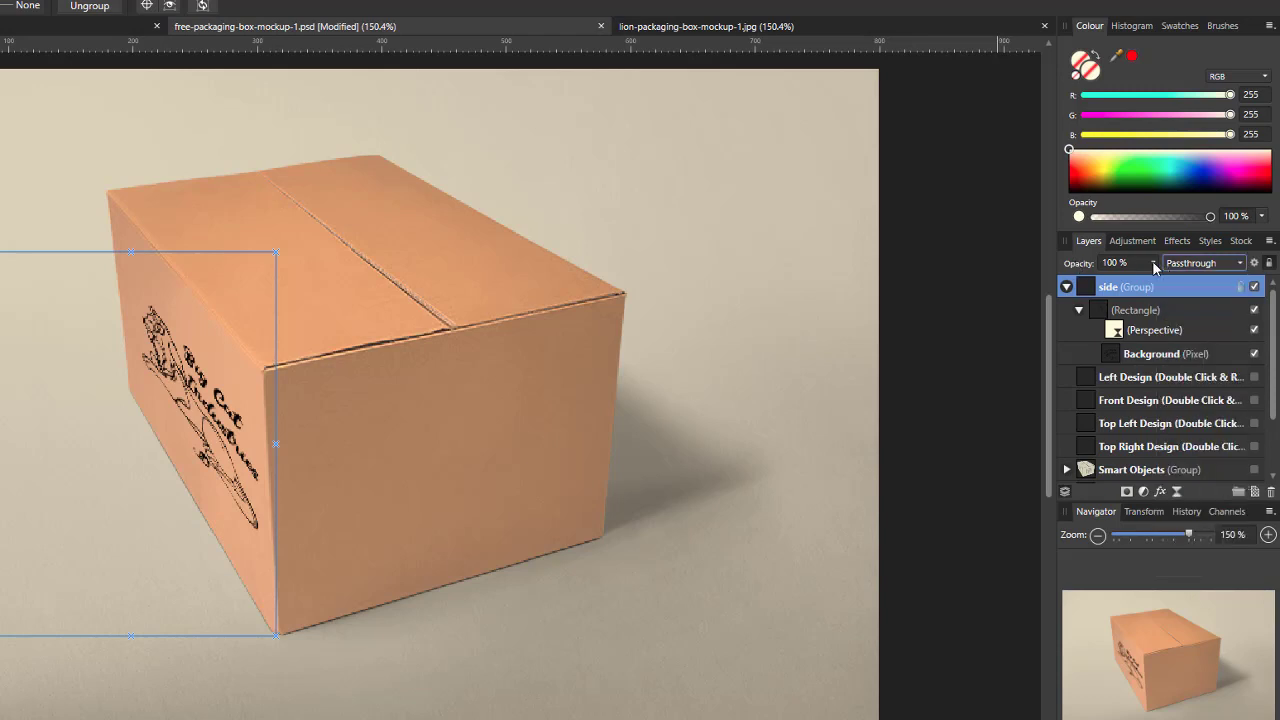
pyautogui.moveTo(1157, 266); pyautogui.dragTo(1138, 284)
pyautogui.click(1066, 288)
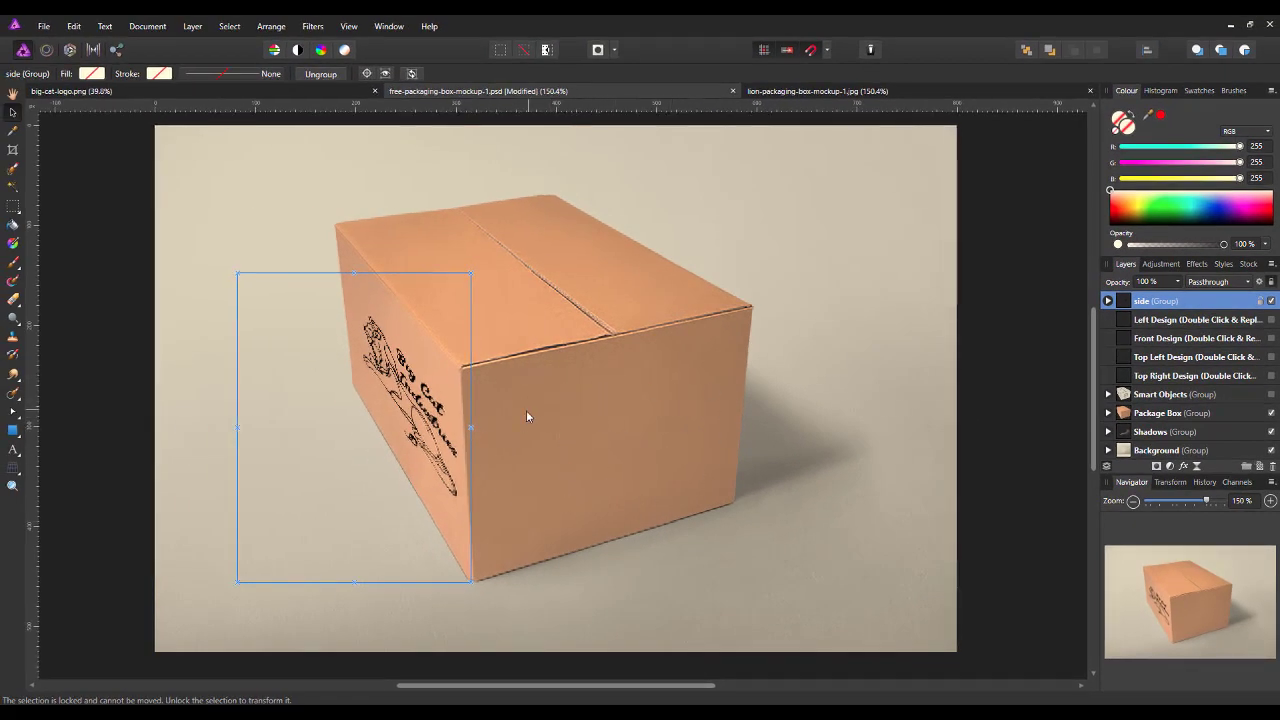
# - Draw a rectangle over the box's front face and fill it with the stored red (255, 0, 0)
pyautogui.click(12, 430)
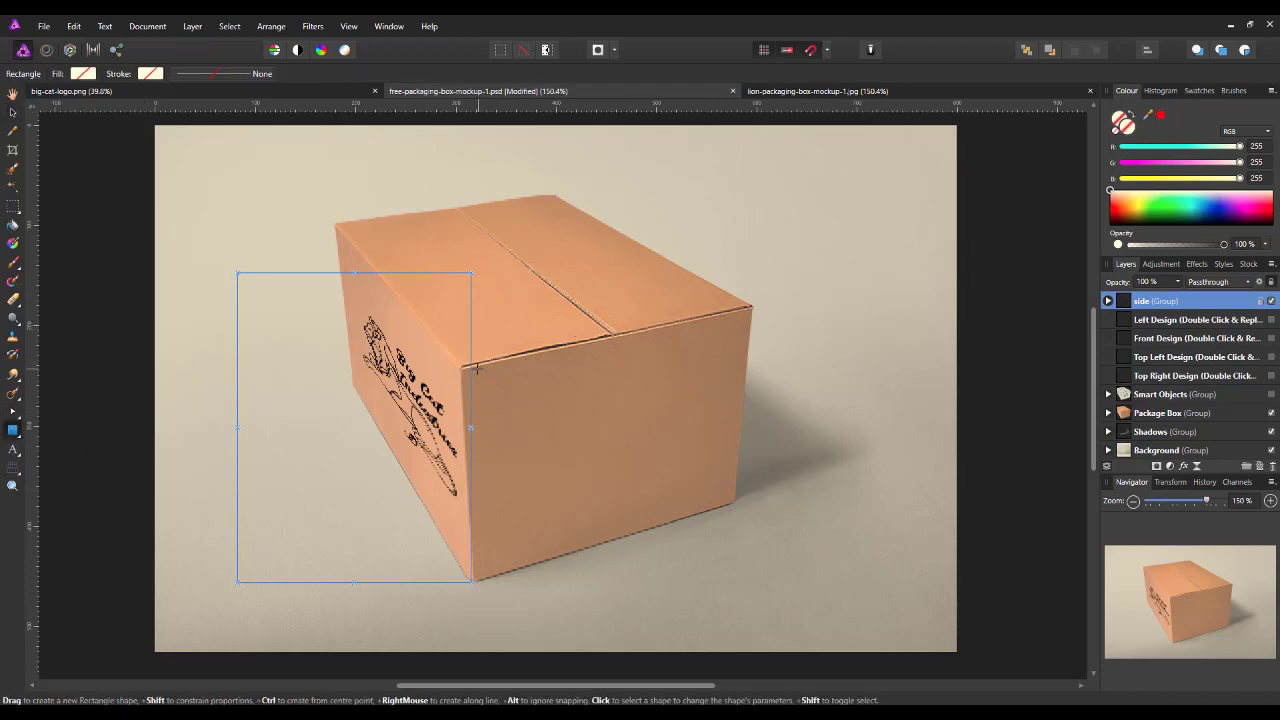
pyautogui.moveTo(477, 369); pyautogui.dragTo(852, 576)
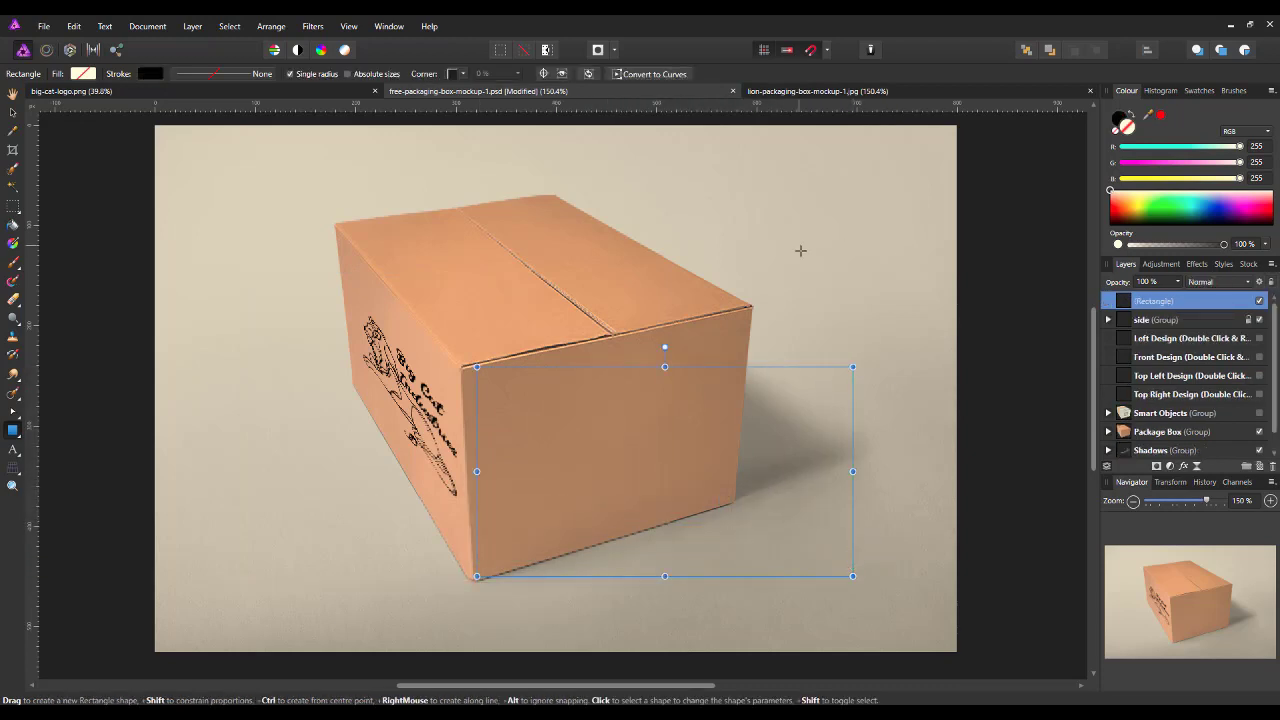
pyautogui.click(1160, 116)
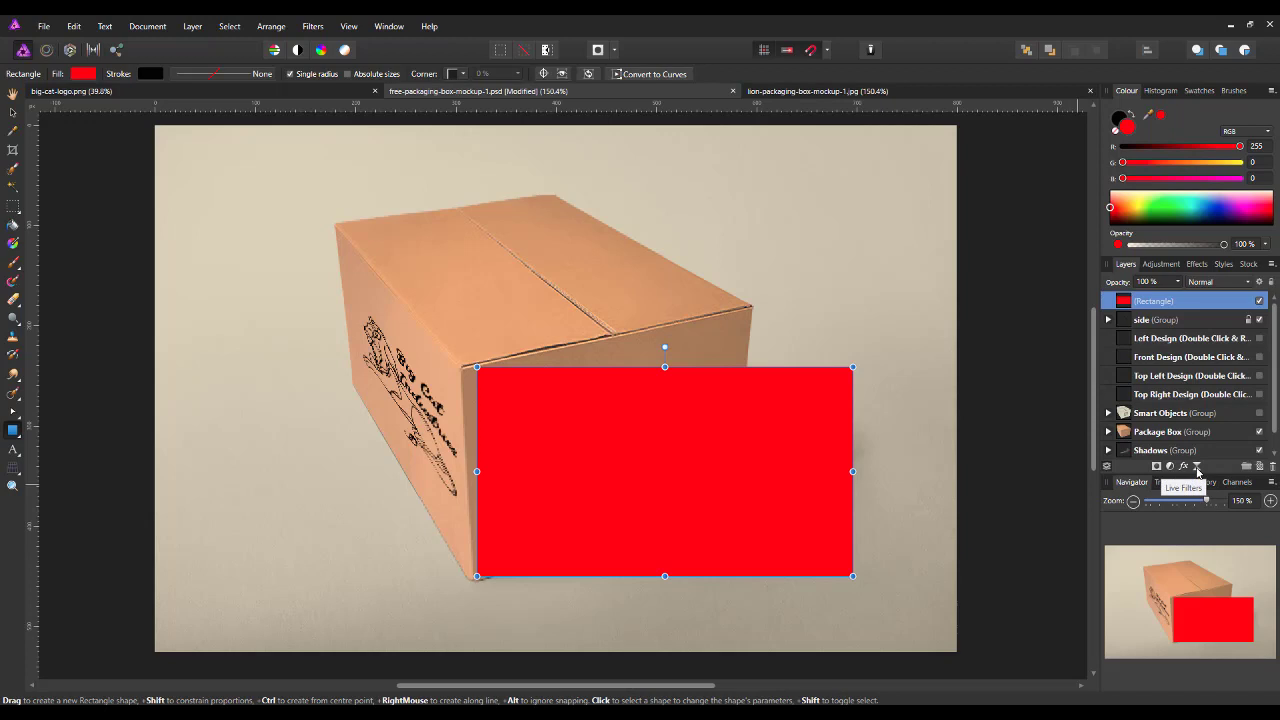
# - Add a live Perspective filter to the red rectangle and fit its four corners to the corners of the box's front face
pyautogui.click(1197, 467)
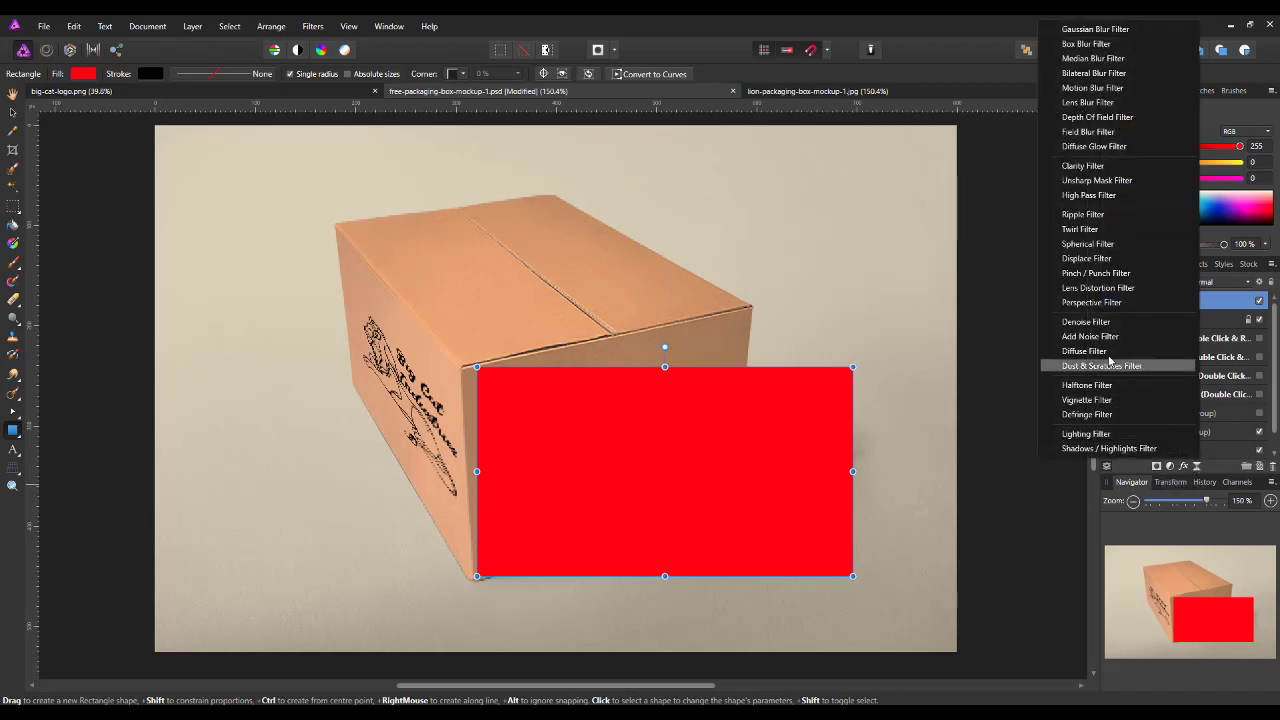
pyautogui.click(1094, 302)
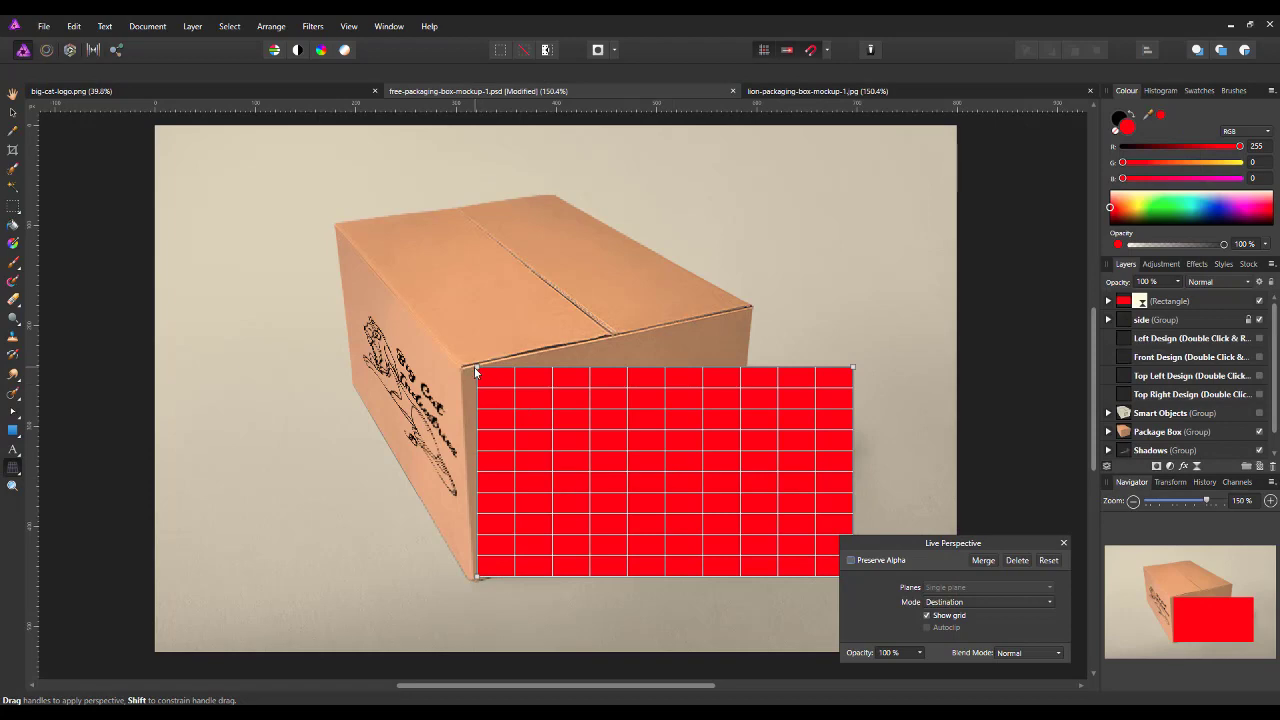
pyautogui.moveTo(474, 367); pyautogui.dragTo(460, 367)
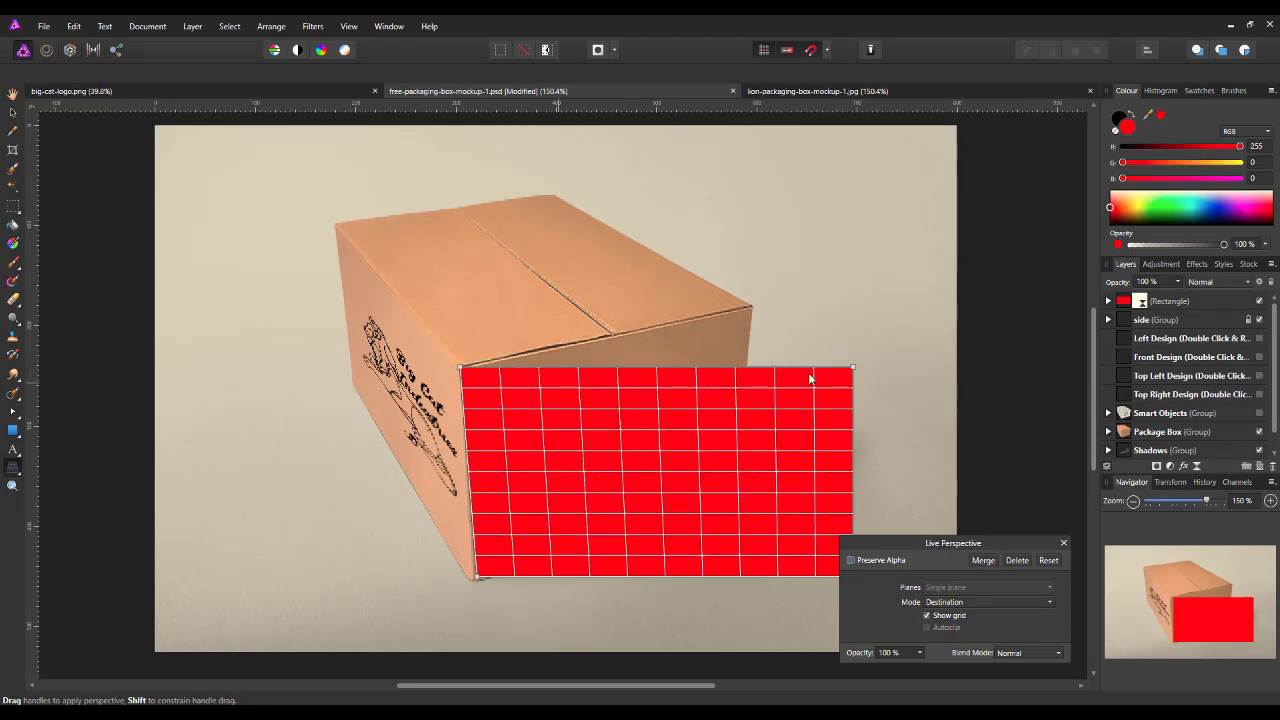
pyautogui.moveTo(851, 368); pyautogui.dragTo(750, 310)
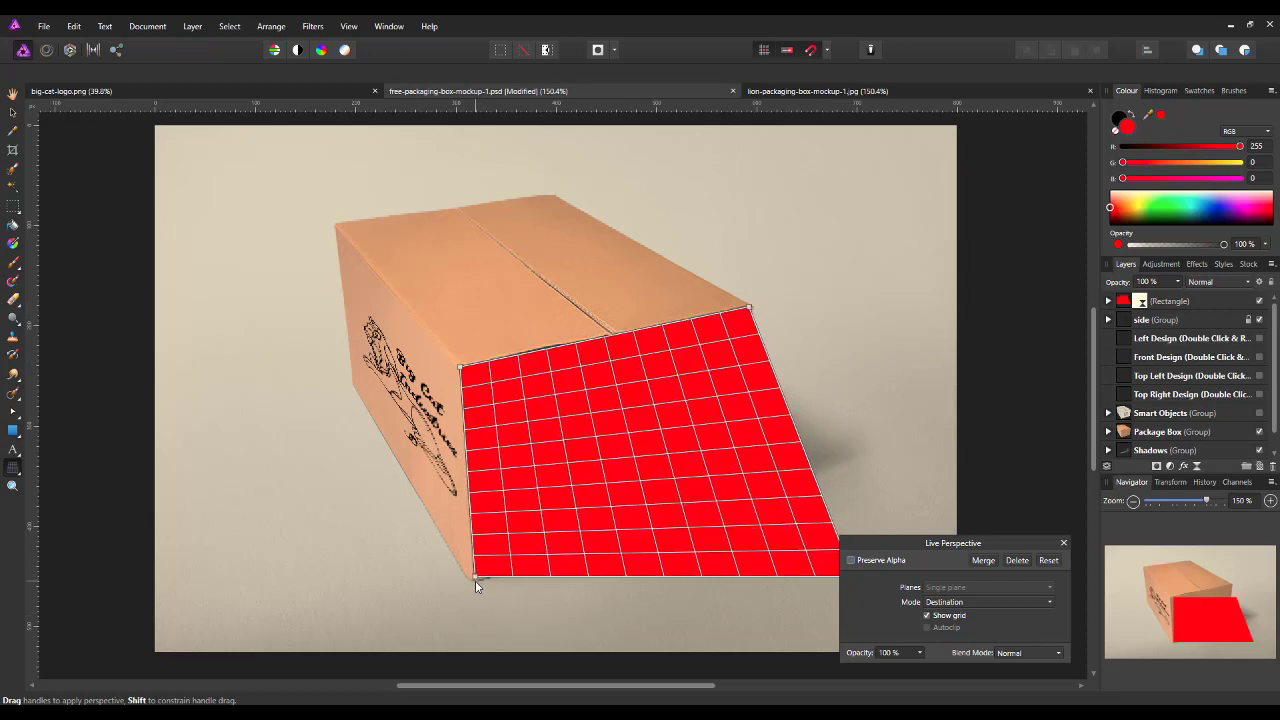
pyautogui.moveTo(476, 579); pyautogui.dragTo(476, 583)
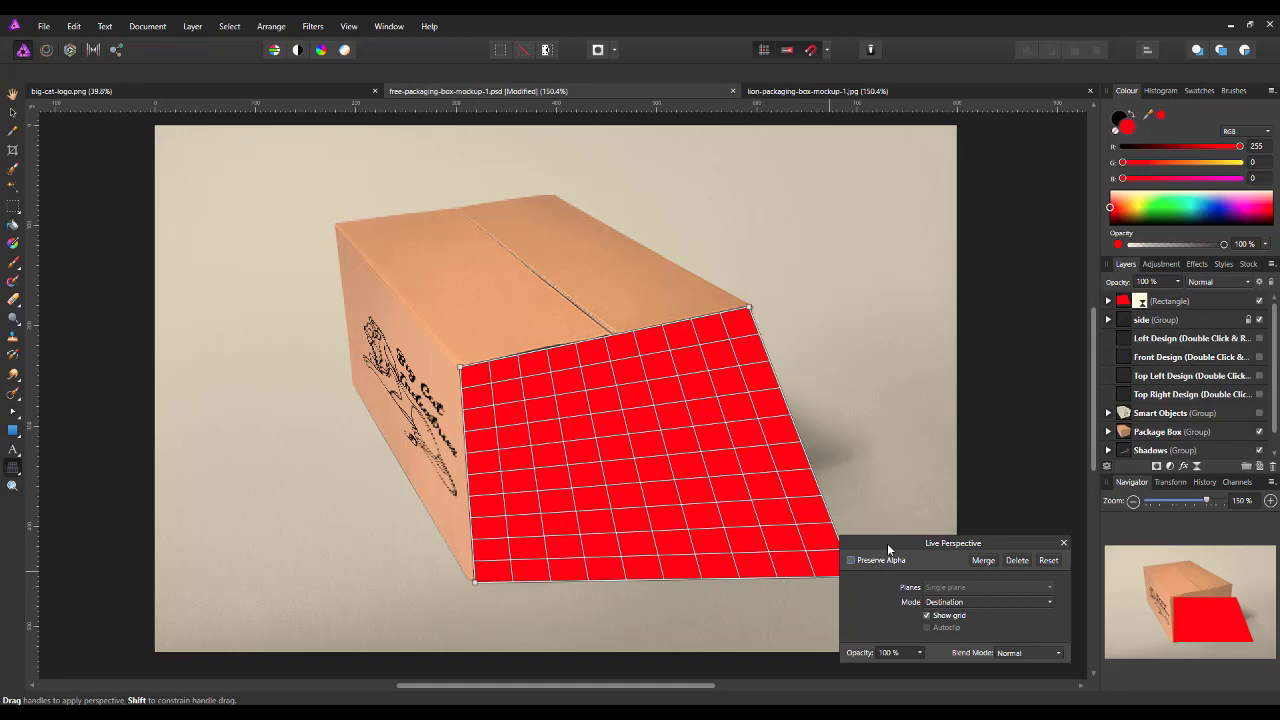
pyautogui.moveTo(888, 549); pyautogui.dragTo(929, 541)
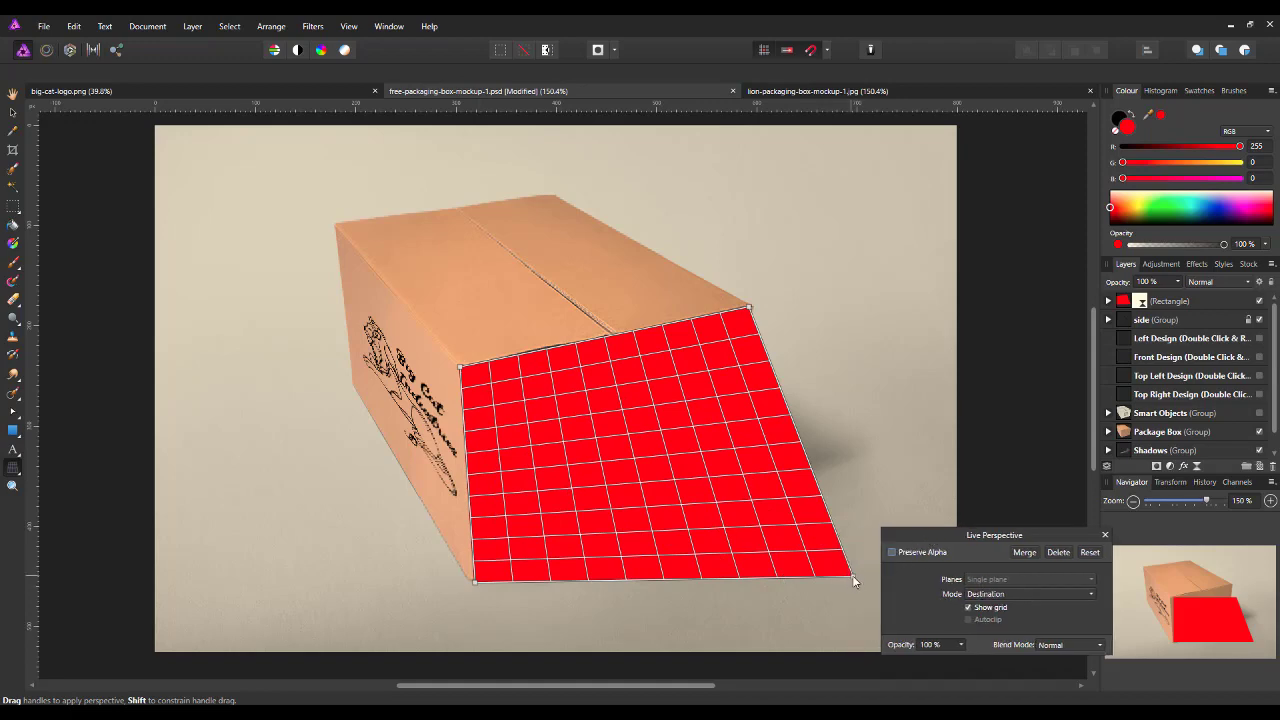
pyautogui.moveTo(852, 577); pyautogui.dragTo(732, 504)
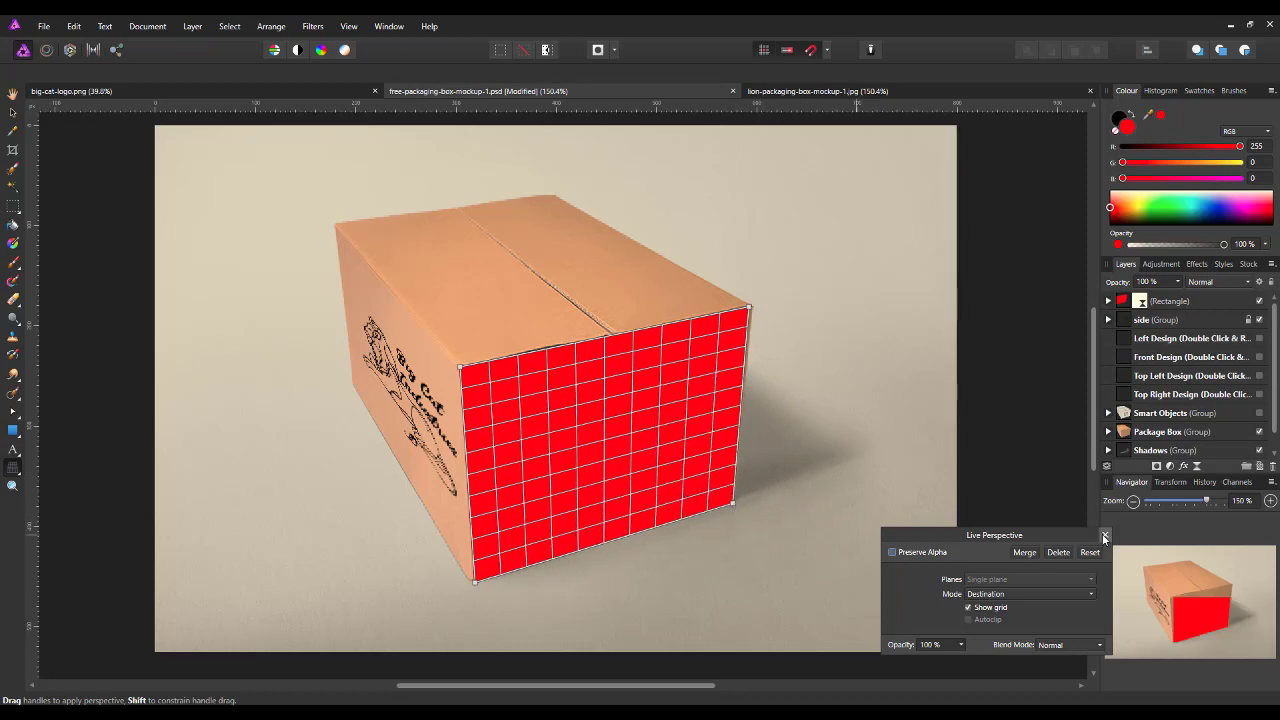
pyautogui.click(1104, 538)
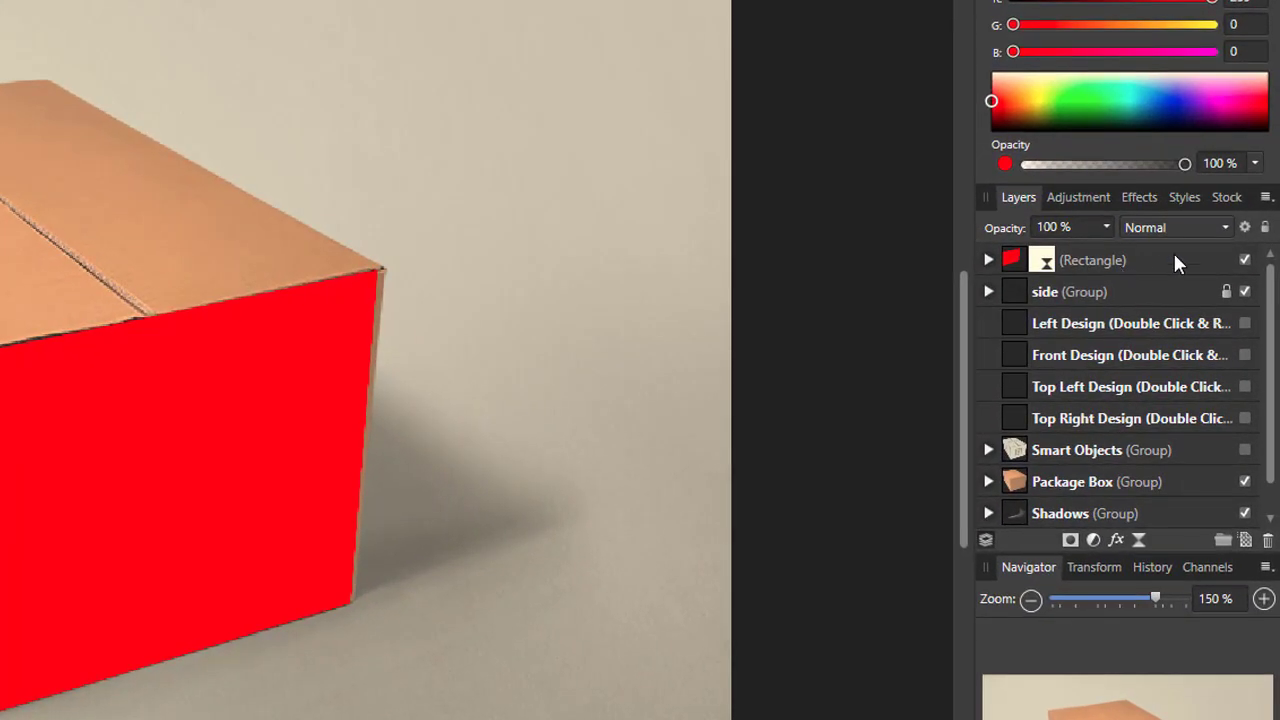
# - Rename the red perspective rectangle layer front and lock it
pyautogui.doubleClick(1116, 258)
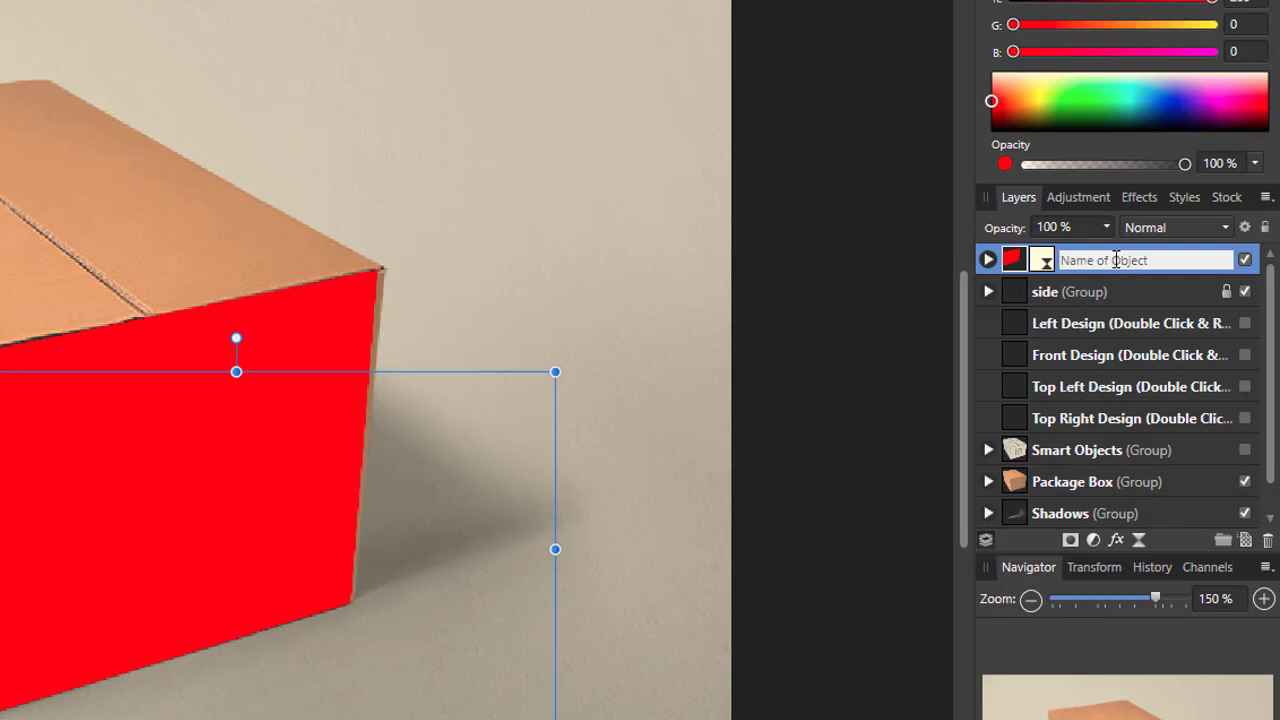
pyautogui.write('front')
pyautogui.press('Return')
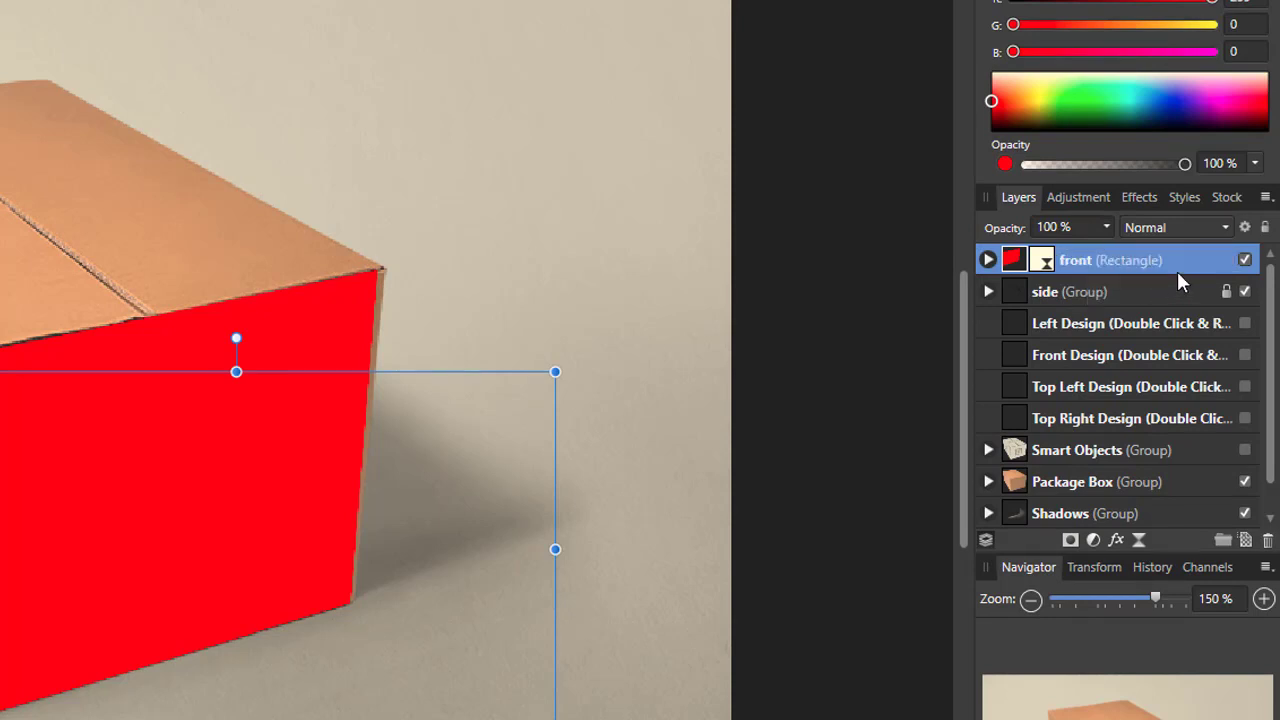
pyautogui.click(1265, 228)
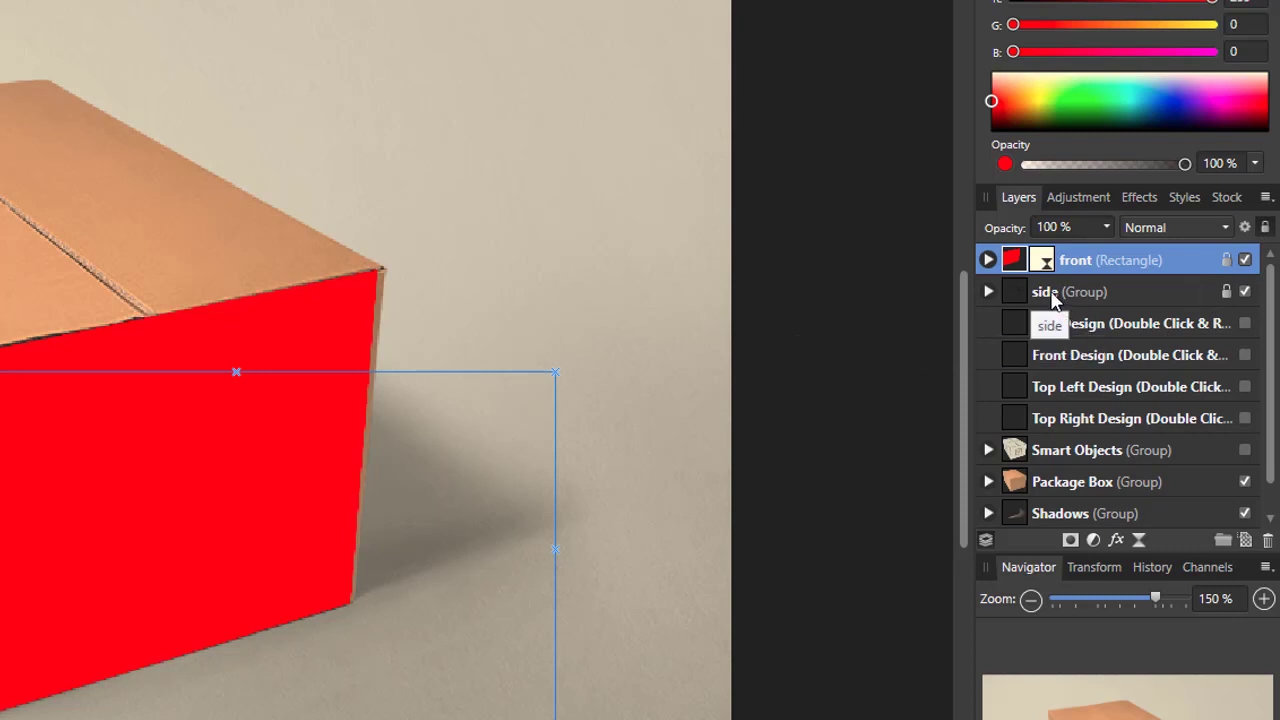
# - Paste the Big Cat Industries logo above the front layer, scale it down and centre it on the red front face
pyautogui.click(988, 260)
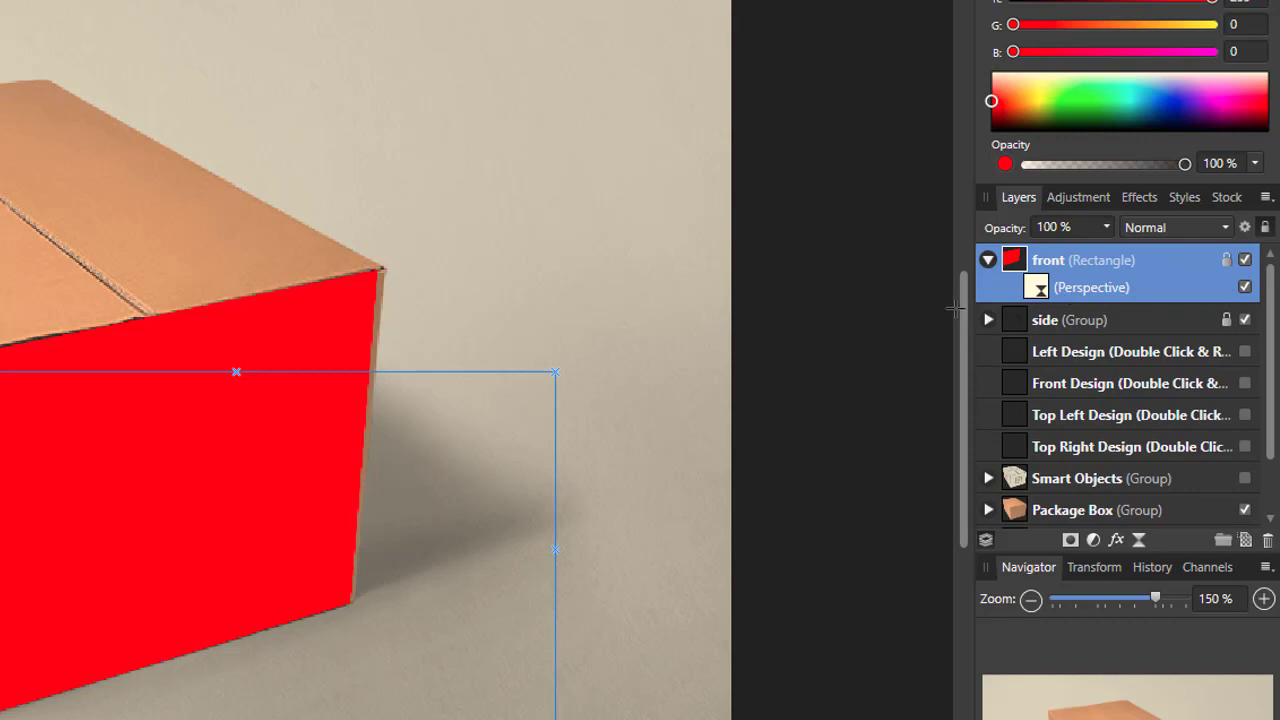
pyautogui.click(1042, 290)
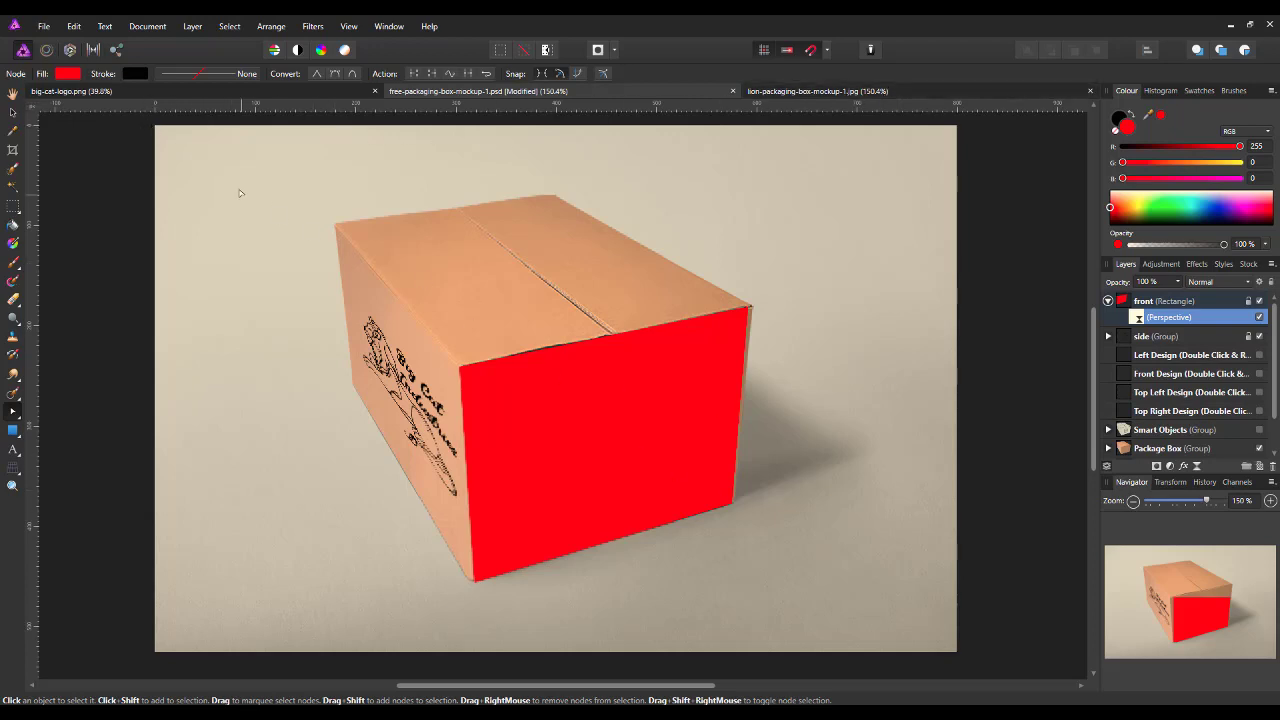
pyautogui.click(74, 26)
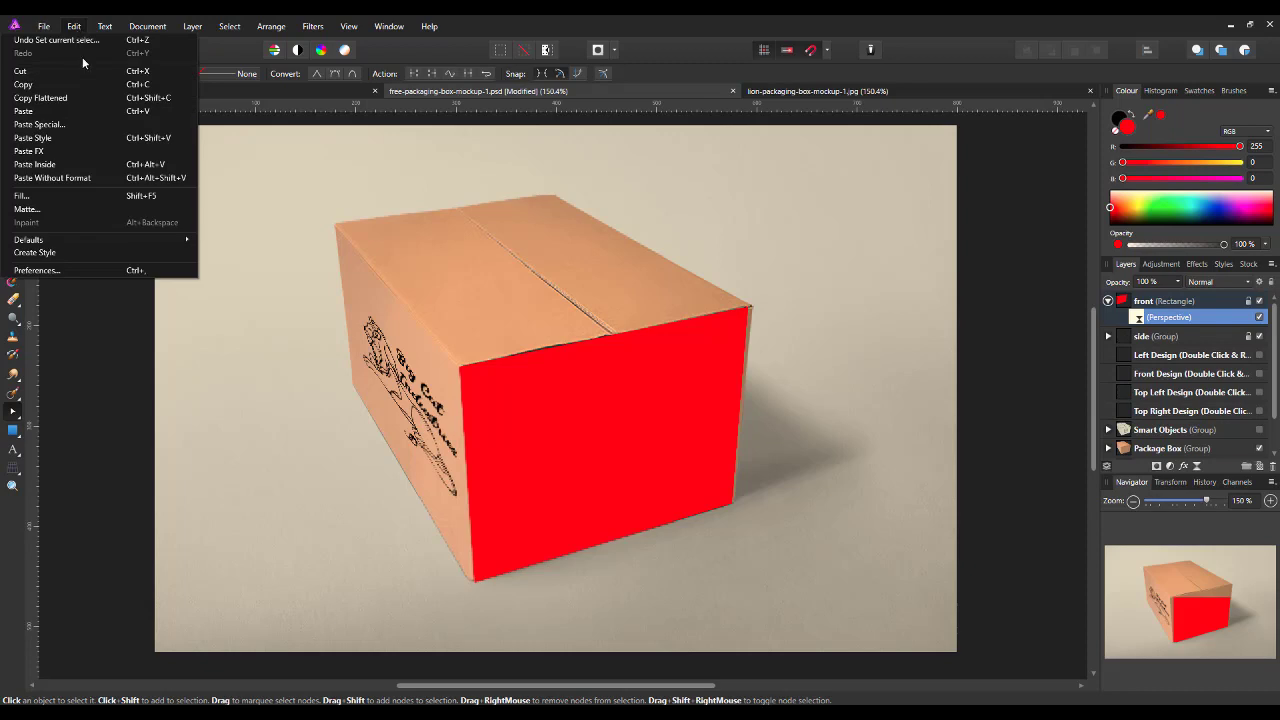
pyautogui.click(74, 111)
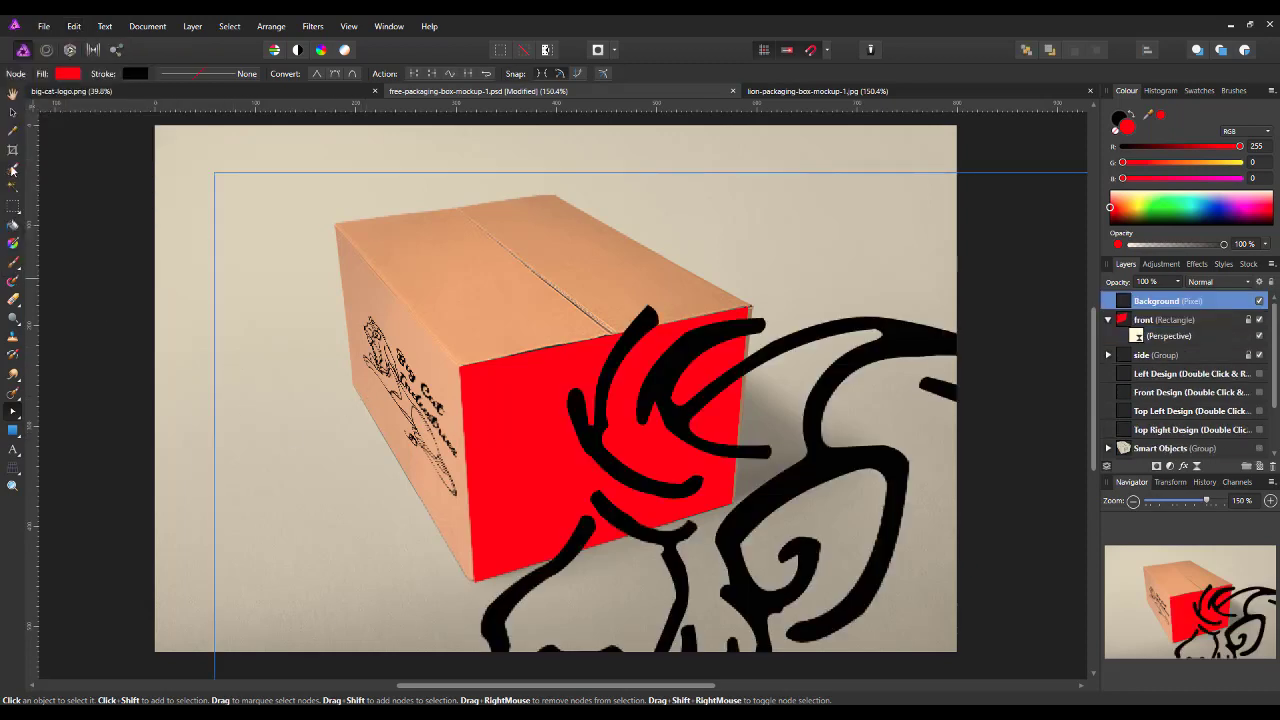
pyautogui.press('v')
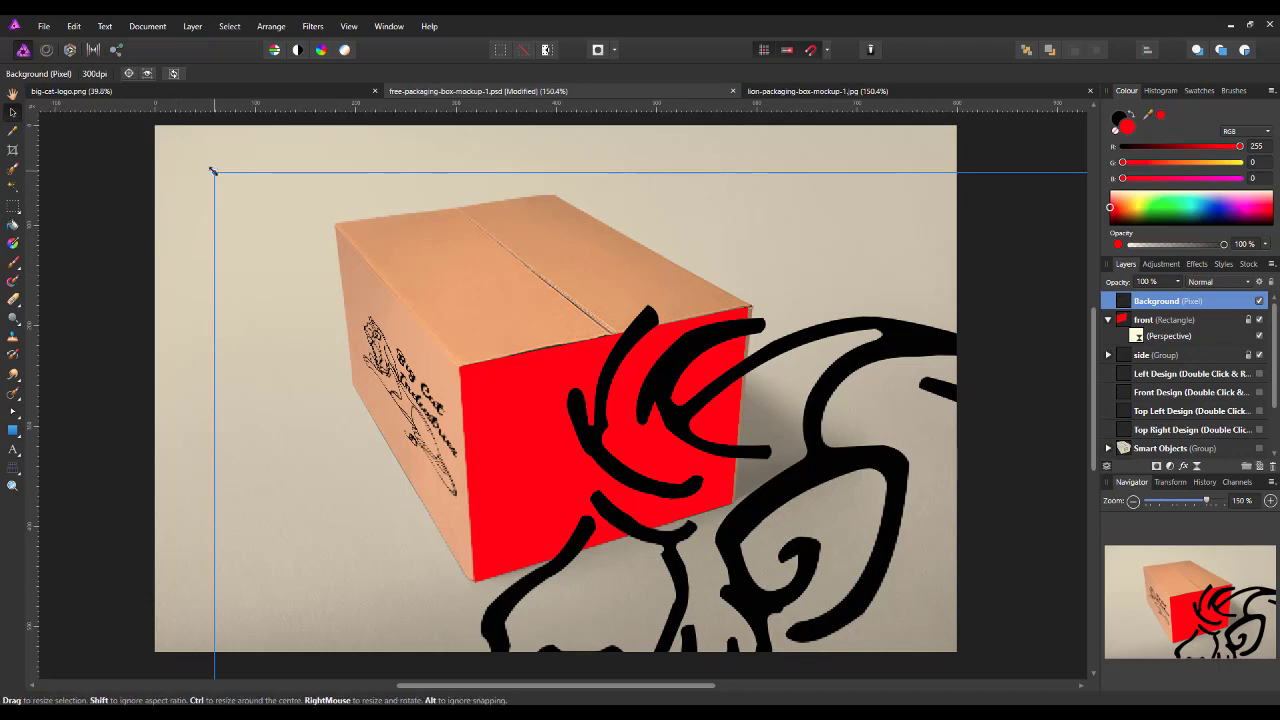
pyautogui.moveTo(212, 171); pyautogui.dragTo(621, 577)
pyautogui.moveTo(724, 604); pyautogui.dragTo(598, 376)
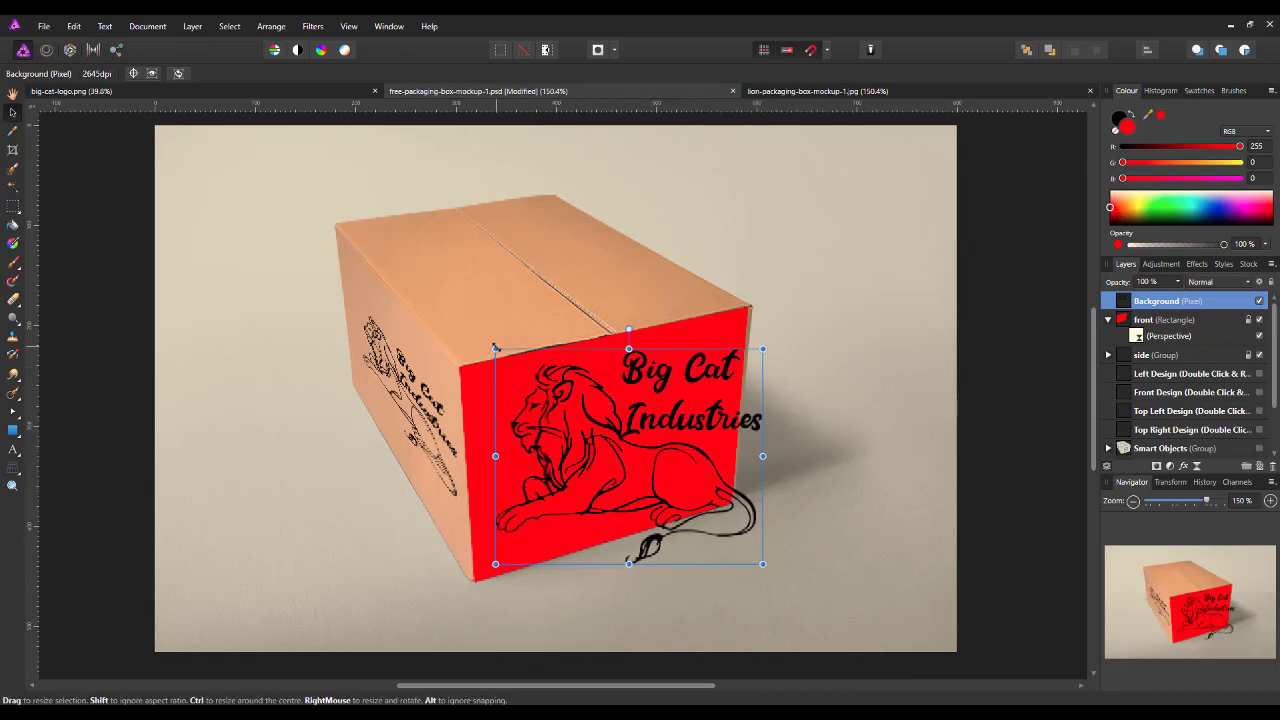
pyautogui.moveTo(500, 353); pyautogui.dragTo(557, 398)
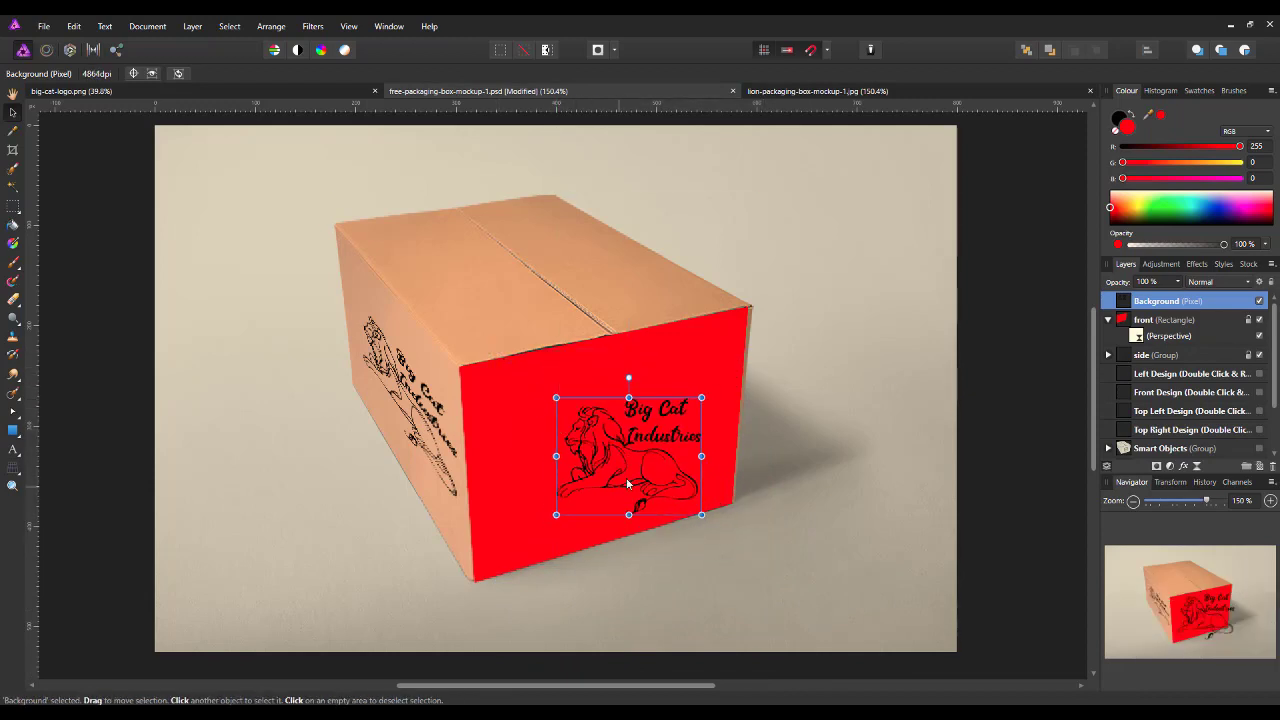
pyautogui.moveTo(626, 474); pyautogui.dragTo(609, 450)
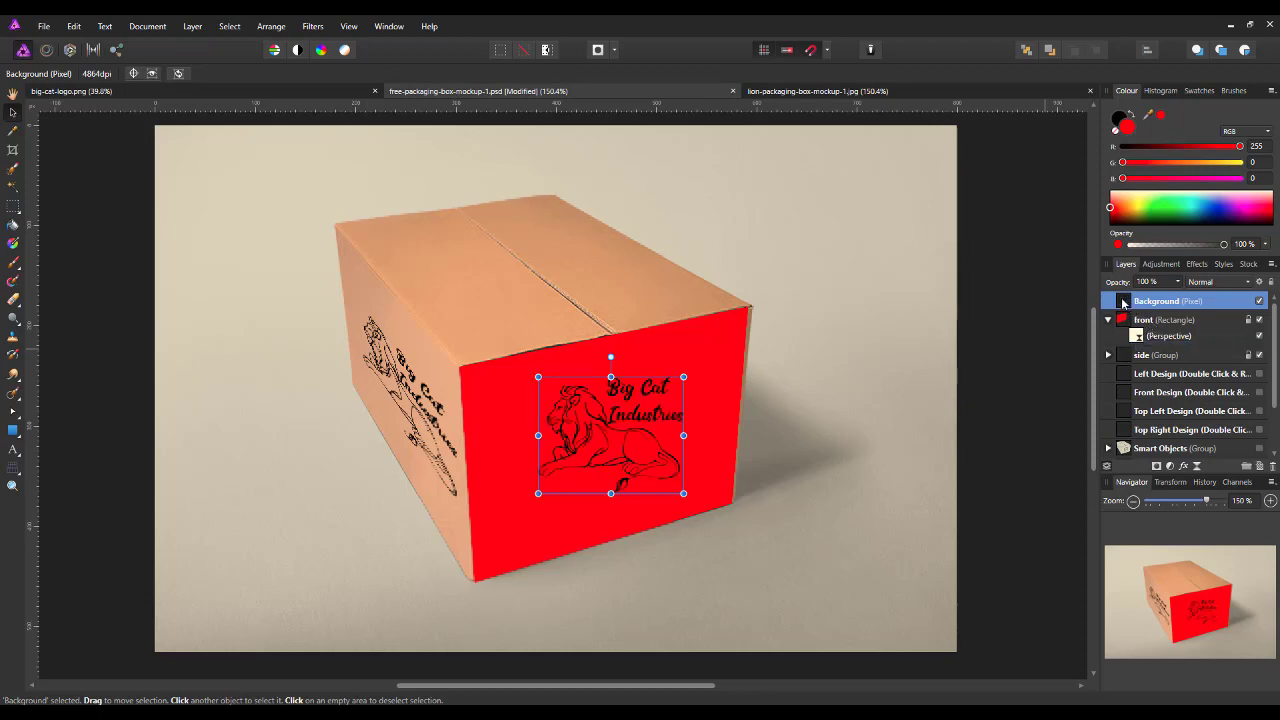
# - Try nesting the logo inside the front layer beneath its Perspective filter, and undo back through the logo's placement and resizing
pyautogui.moveTo(1136, 330); pyautogui.dragTo(1142, 340)
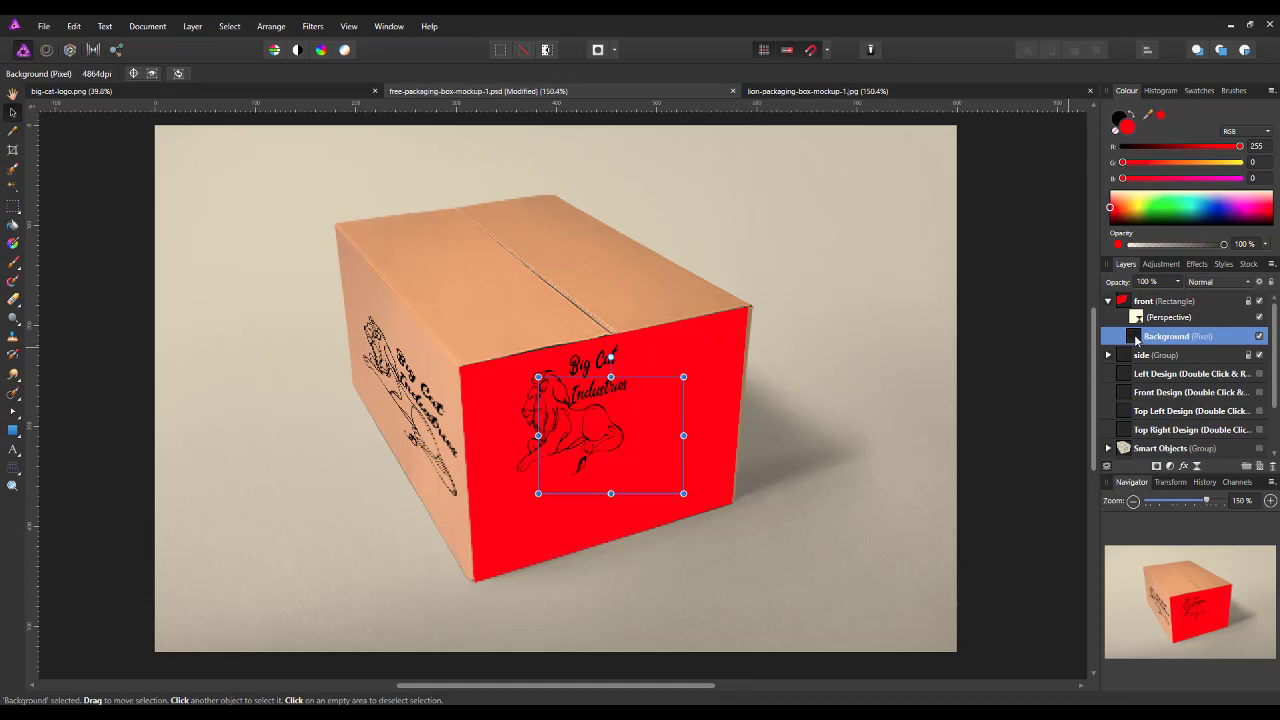
pyautogui.doubleClick(1135, 339)
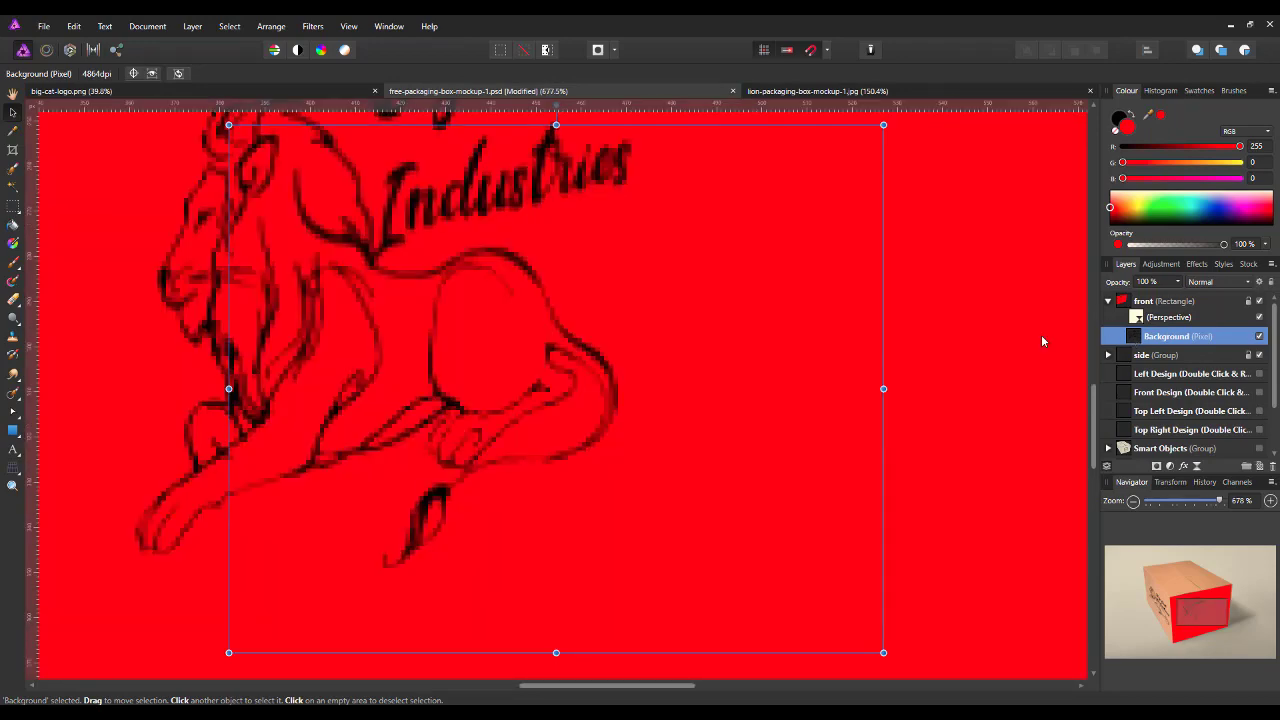
pyautogui.hotkey('ctrl', 'z')
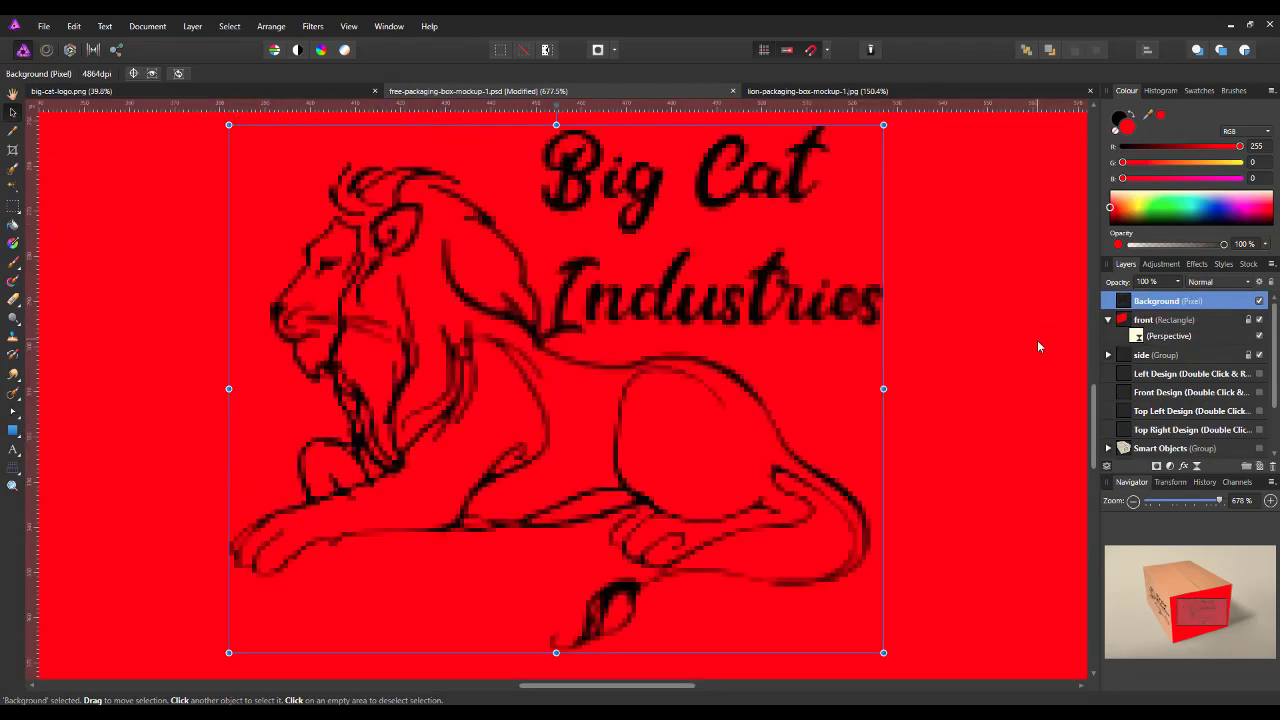
pyautogui.hotkey('ctrl', 'z')
pyautogui.hotkey('ctrl', 'z')
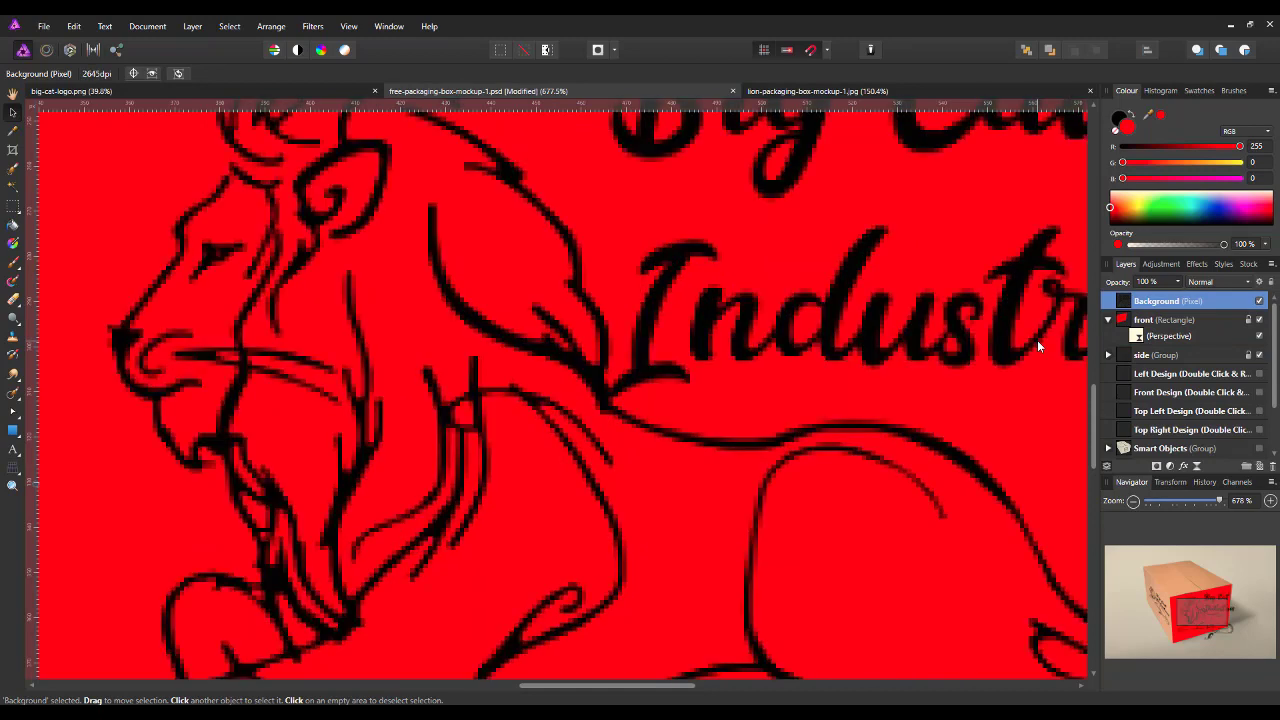
pyautogui.hotkey('ctrl', 'z')
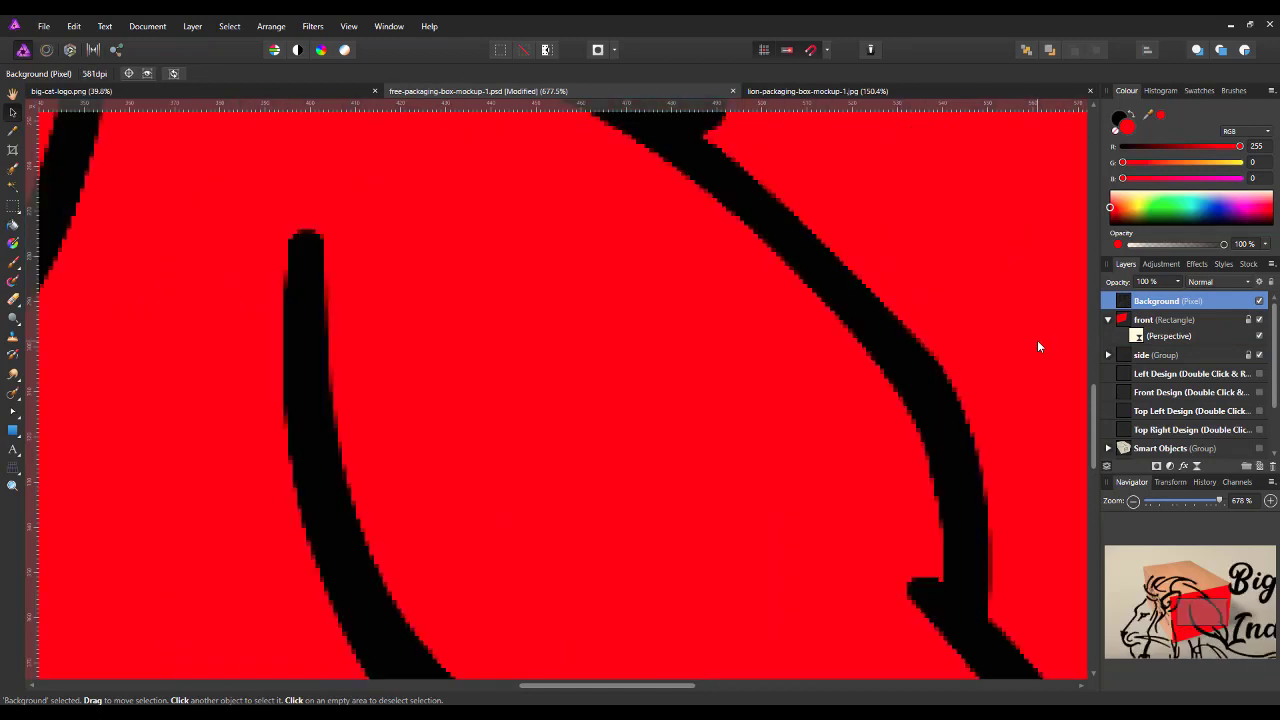
# - Delete the pasted logo layer and the locked front rectangle layer with its Perspective filter
pyautogui.rightClick(1160, 307)
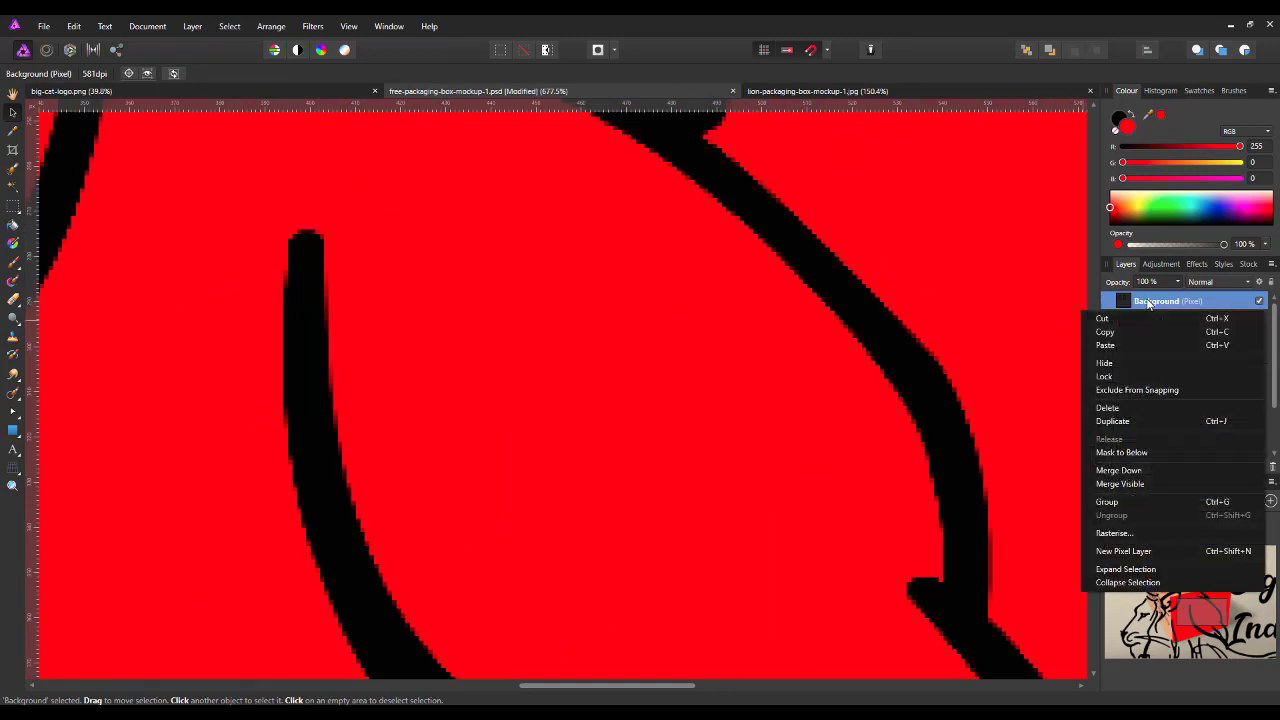
pyautogui.click(1110, 409)
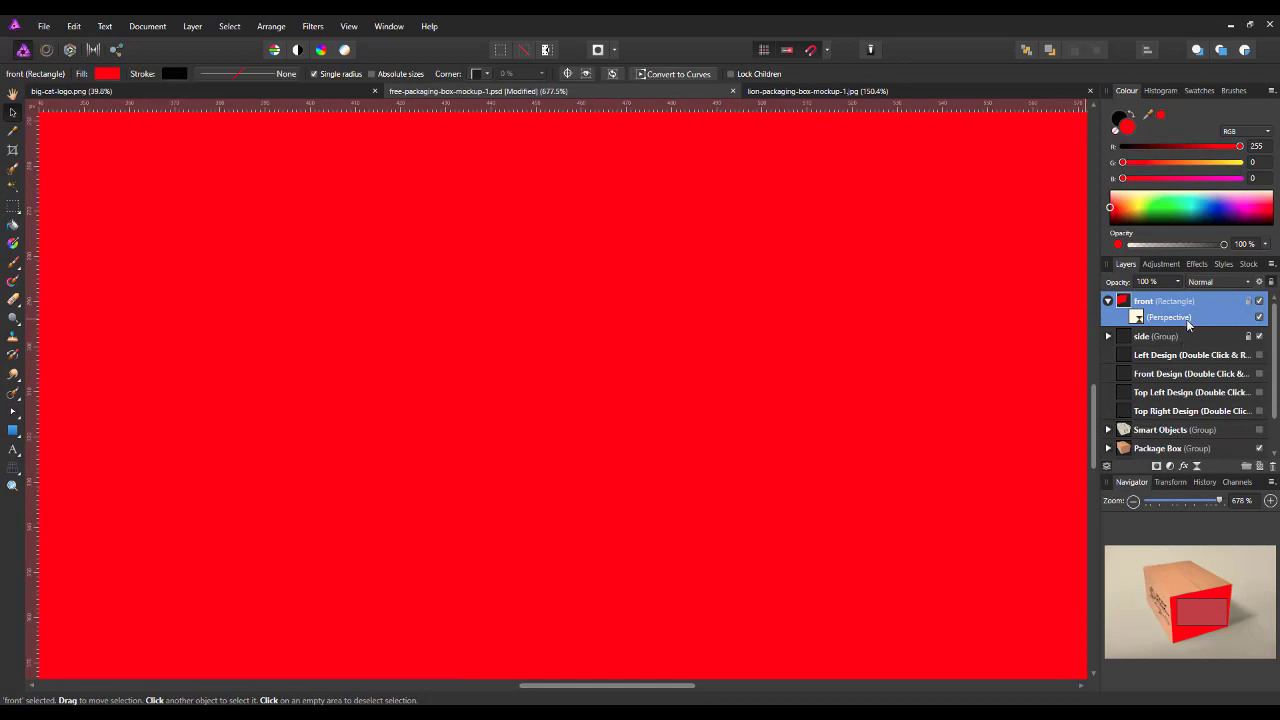
pyautogui.rightClick(1178, 307)
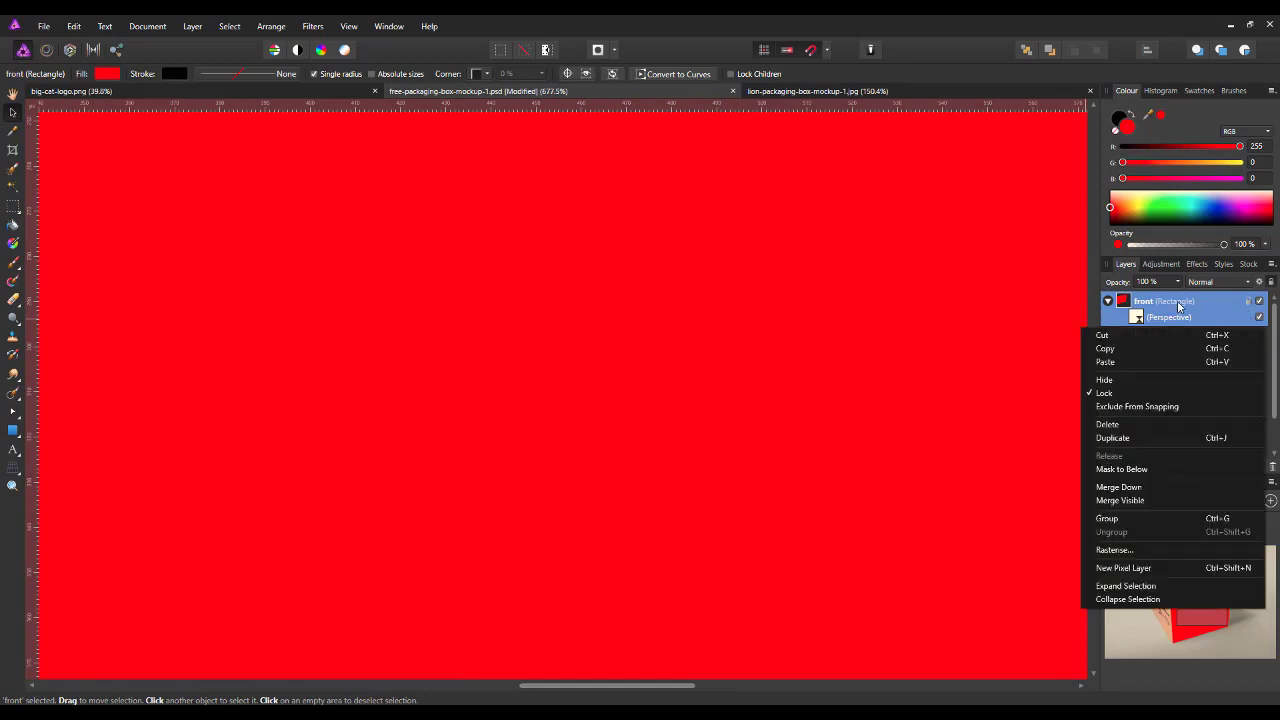
pyautogui.click(1110, 426)
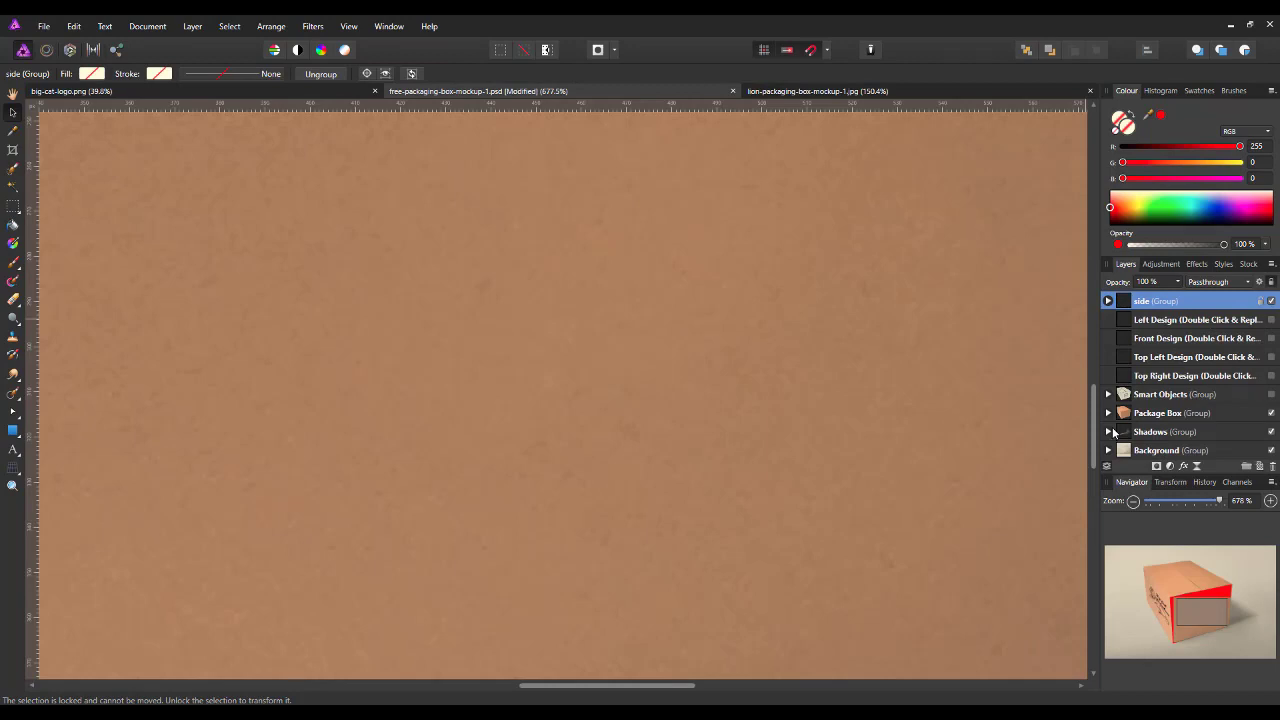
# - Draw a new rectangle filled with red (255, 0, 0) spanning the box's front face
pyautogui.hotkey('ctrl', '0')
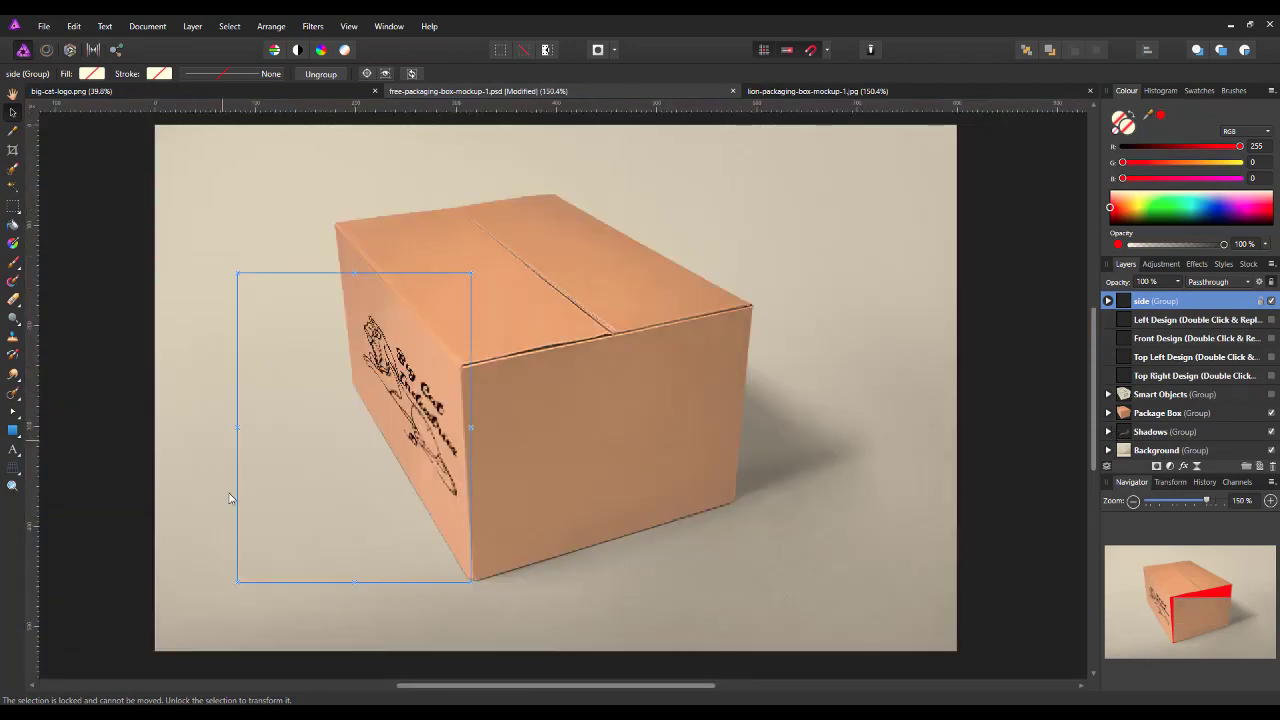
pyautogui.click(14, 430)
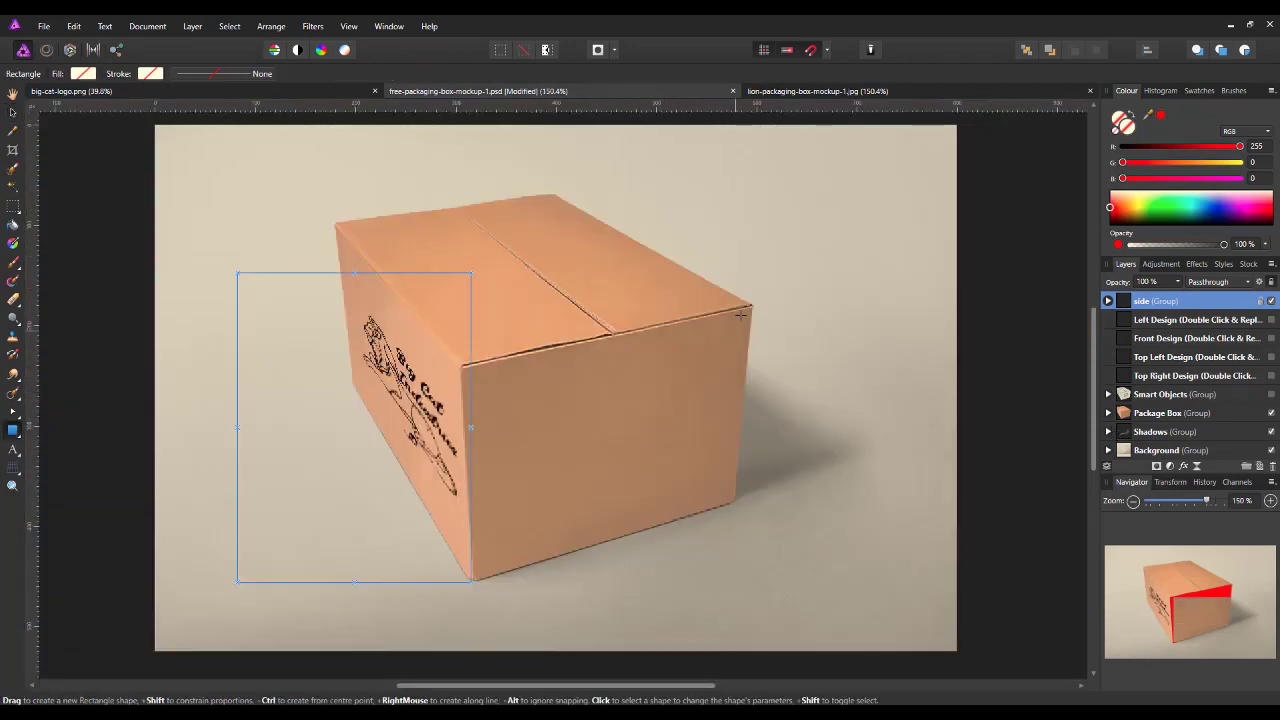
pyautogui.moveTo(754, 304); pyautogui.dragTo(475, 582)
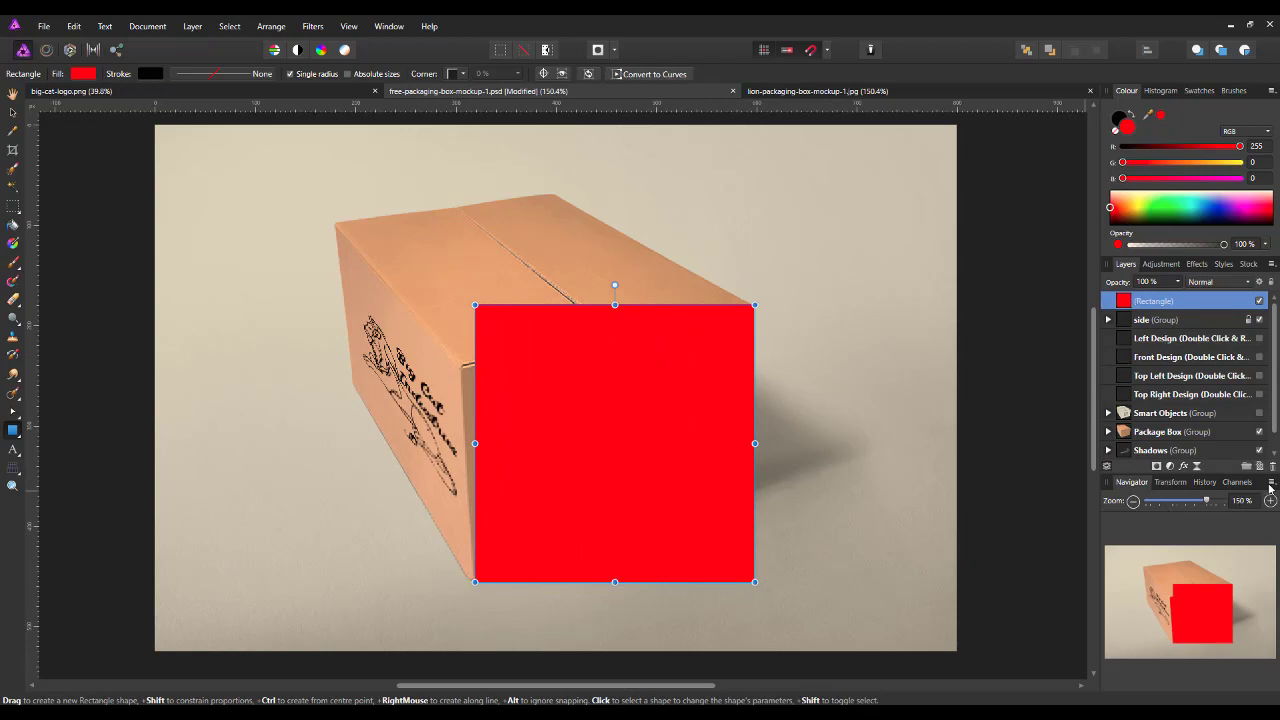
# - Fit the new rectangle to the corners of the box's front face with a live Perspective filter, and lock its layer
pyautogui.click(1194, 467)
pyautogui.click(1086, 303)
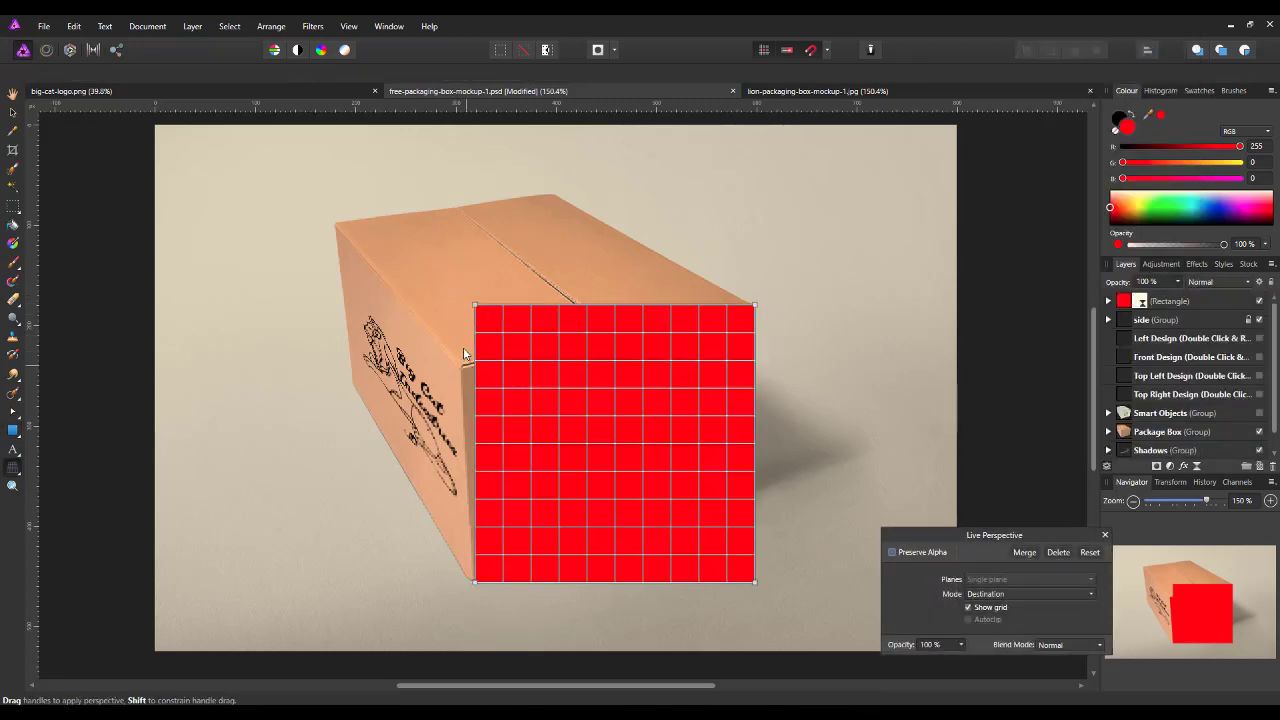
pyautogui.moveTo(477, 305); pyautogui.dragTo(462, 367)
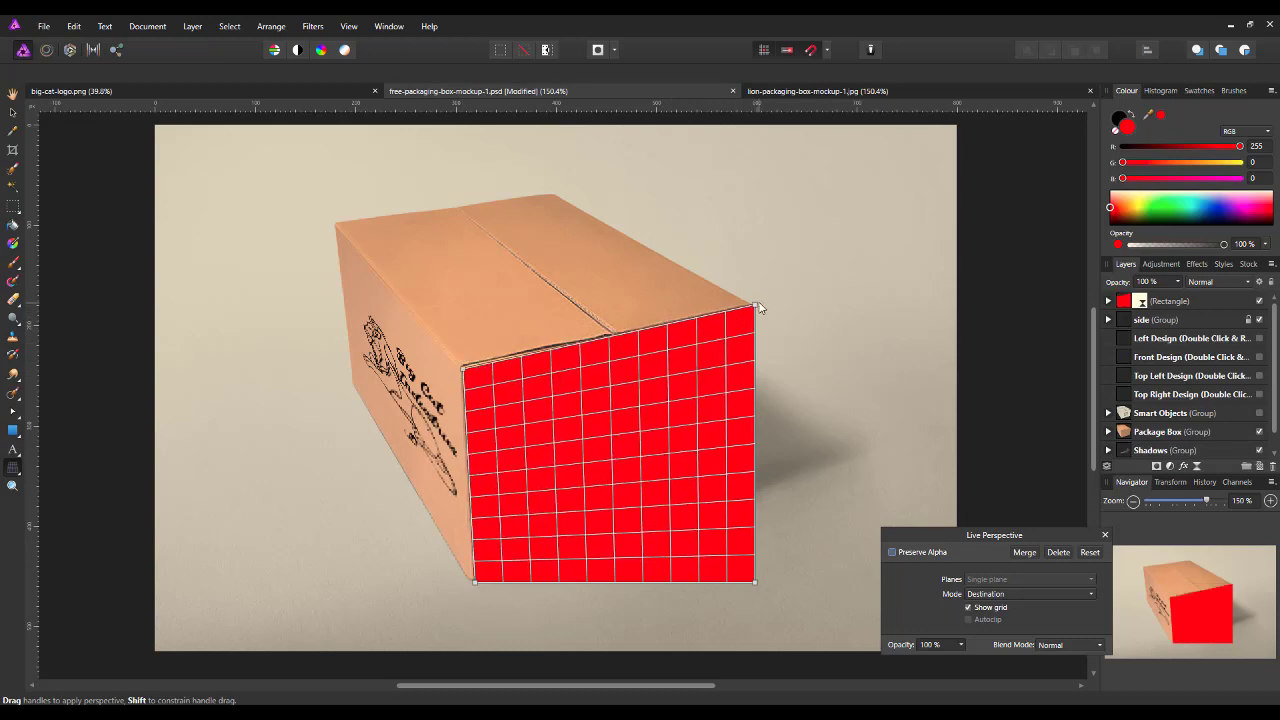
pyautogui.moveTo(754, 307); pyautogui.dragTo(751, 313)
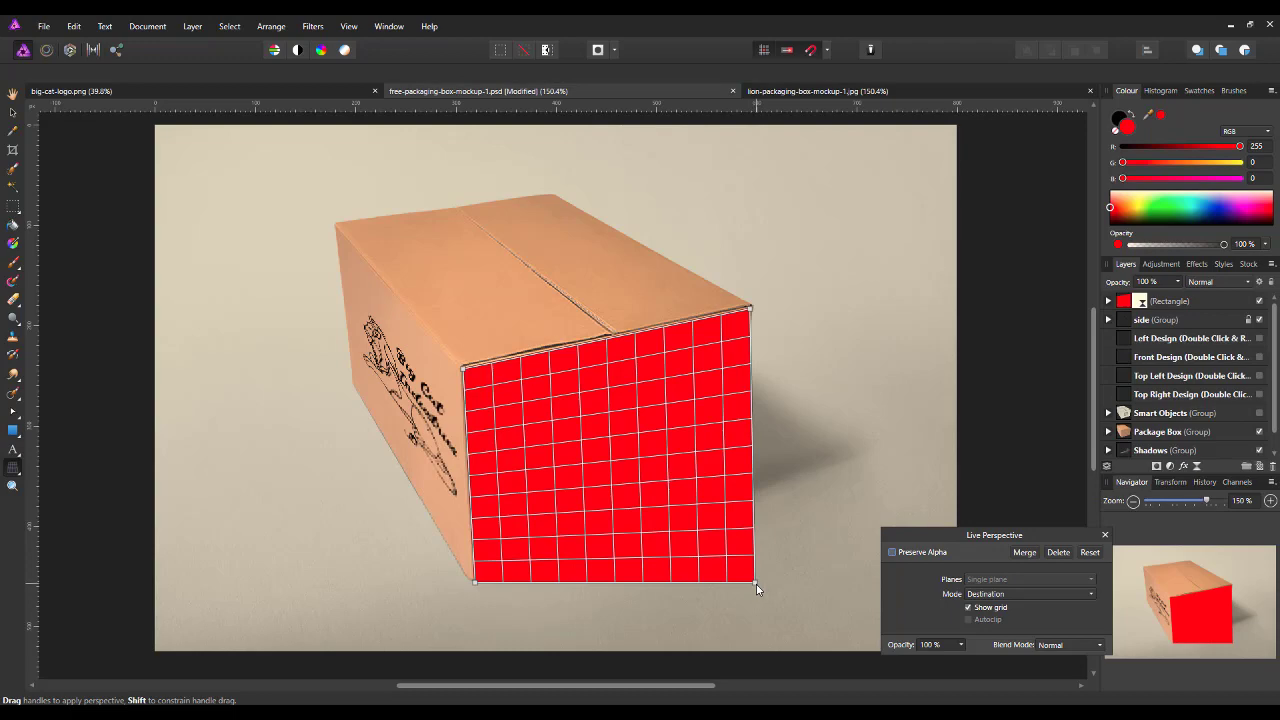
pyautogui.moveTo(756, 585); pyautogui.dragTo(735, 499)
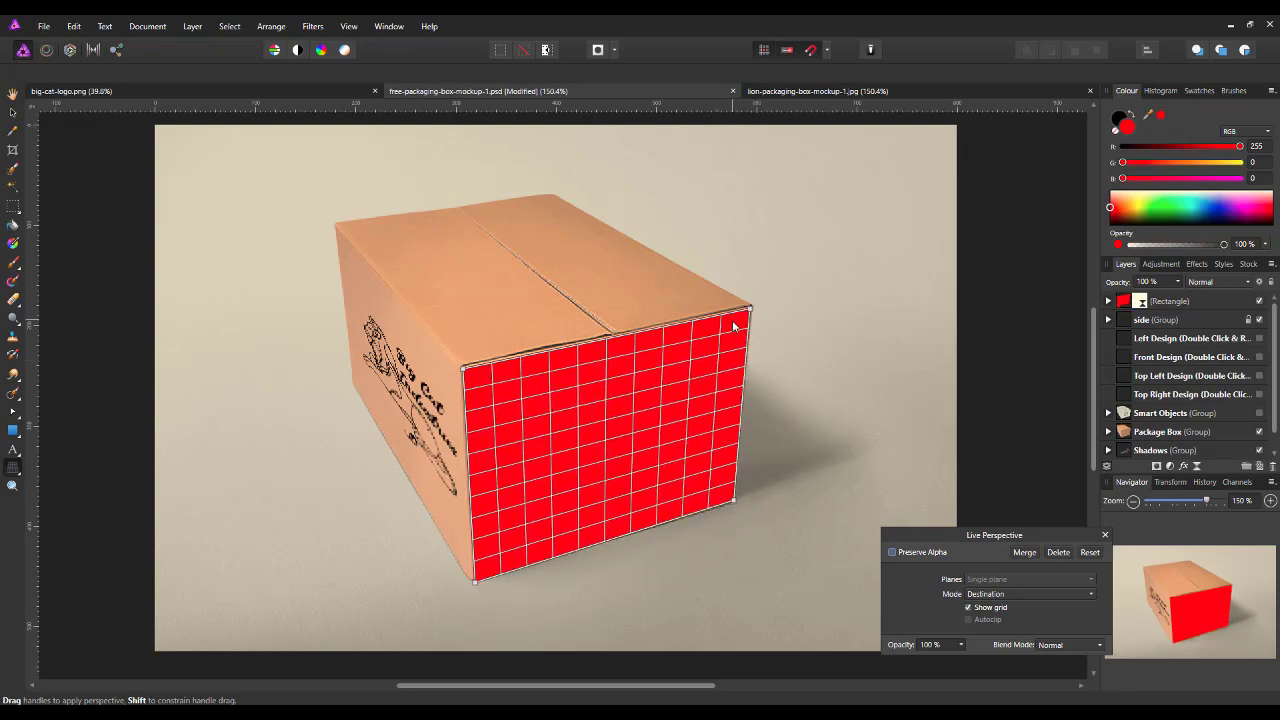
pyautogui.click(1105, 535)
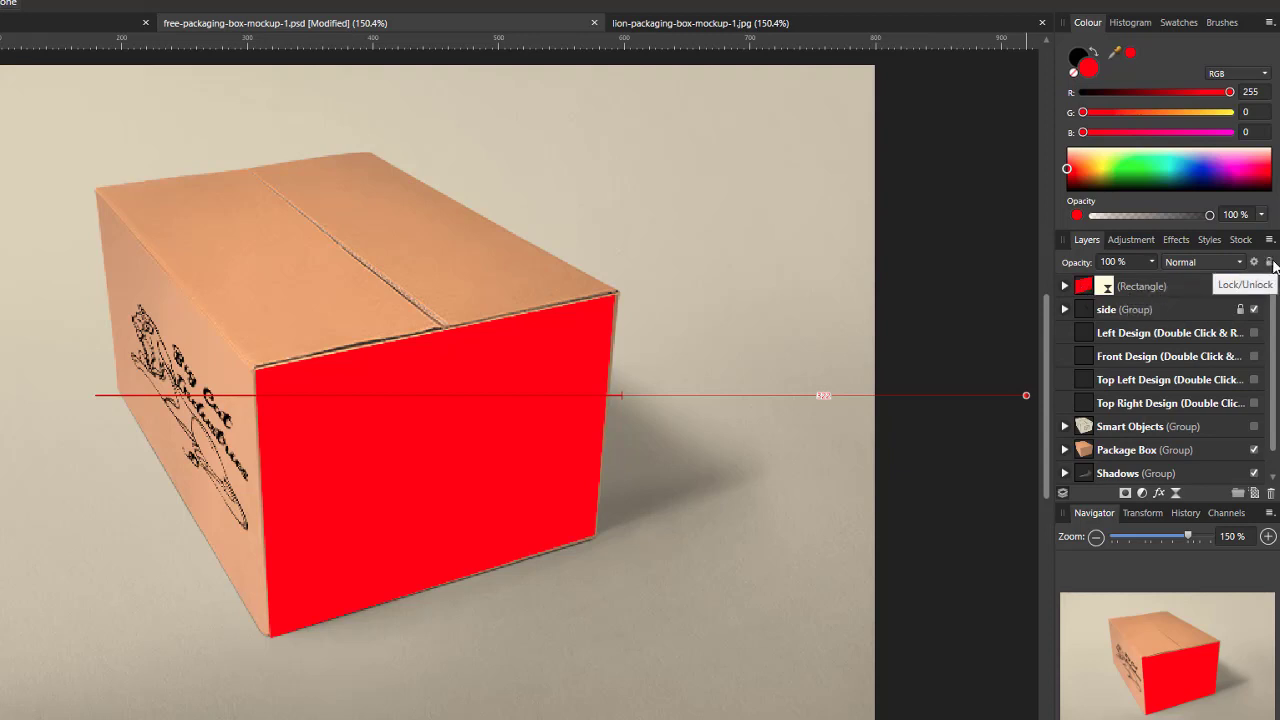
pyautogui.click(1202, 286)
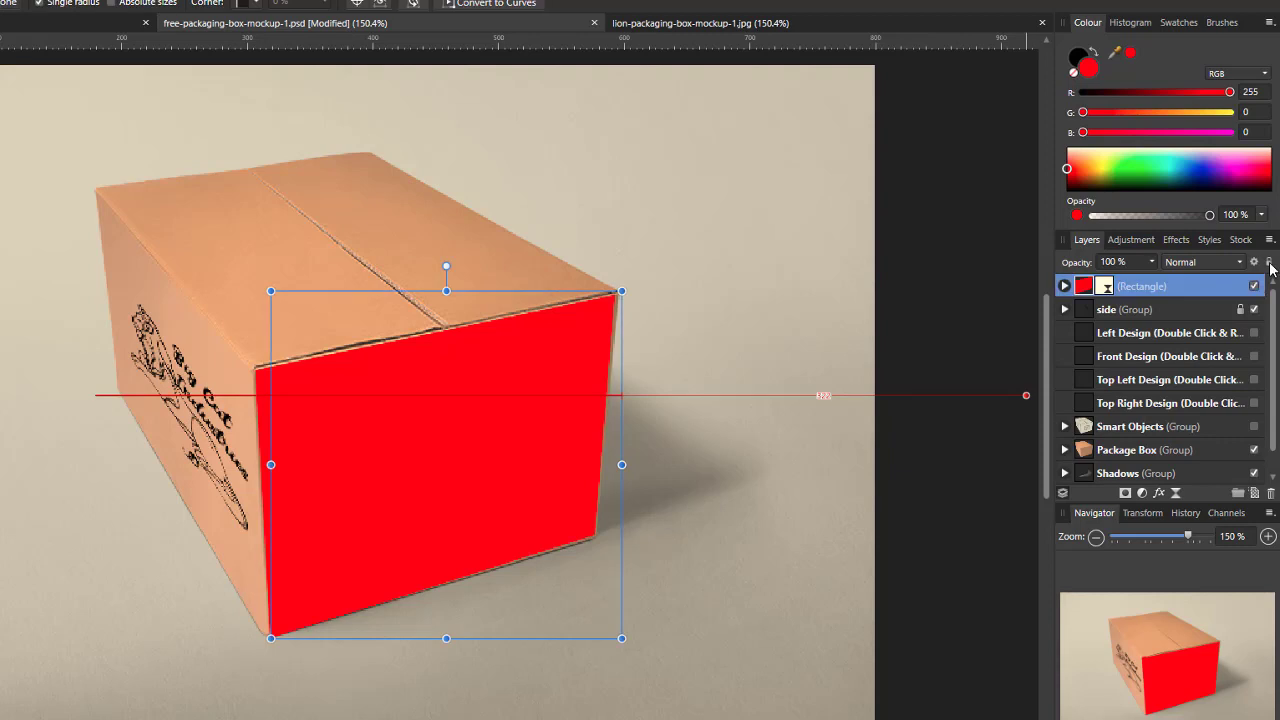
pyautogui.click(1269, 263)
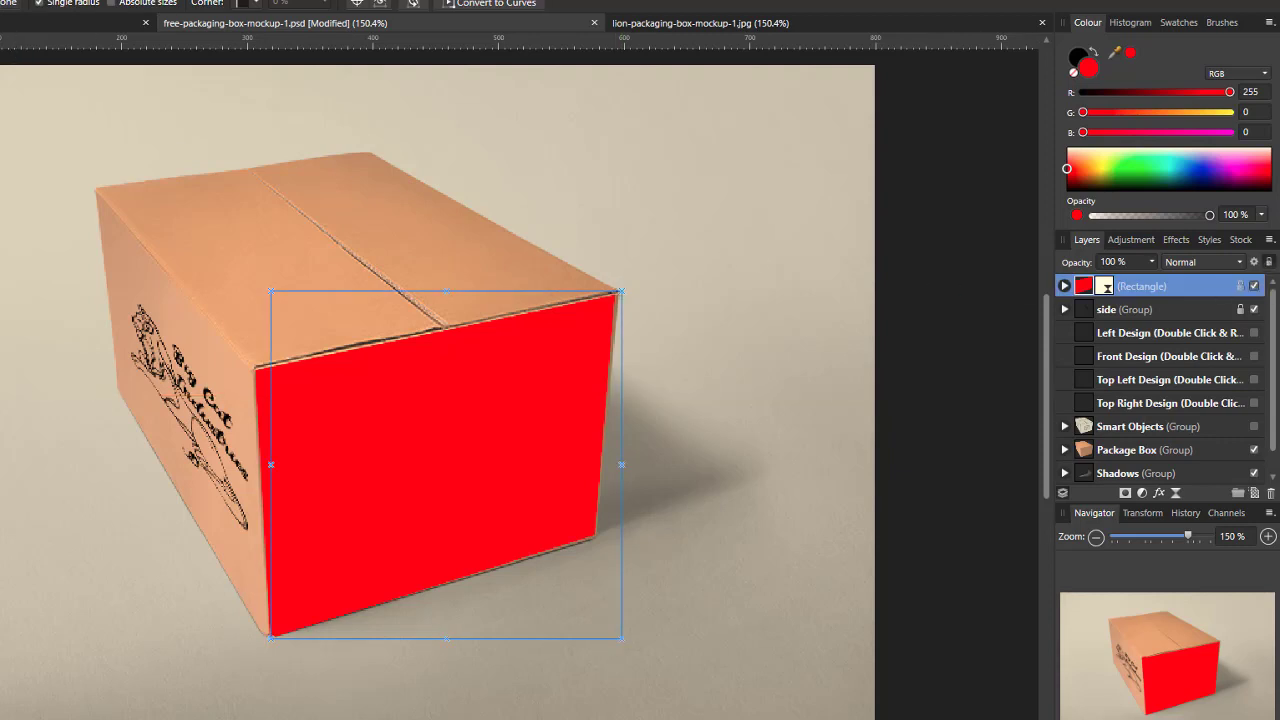
# - Paste the Big Cat Industries logo above the locked rectangle and scale it down to fit within the red front face
pyautogui.hotkey('ctrl', 'v')
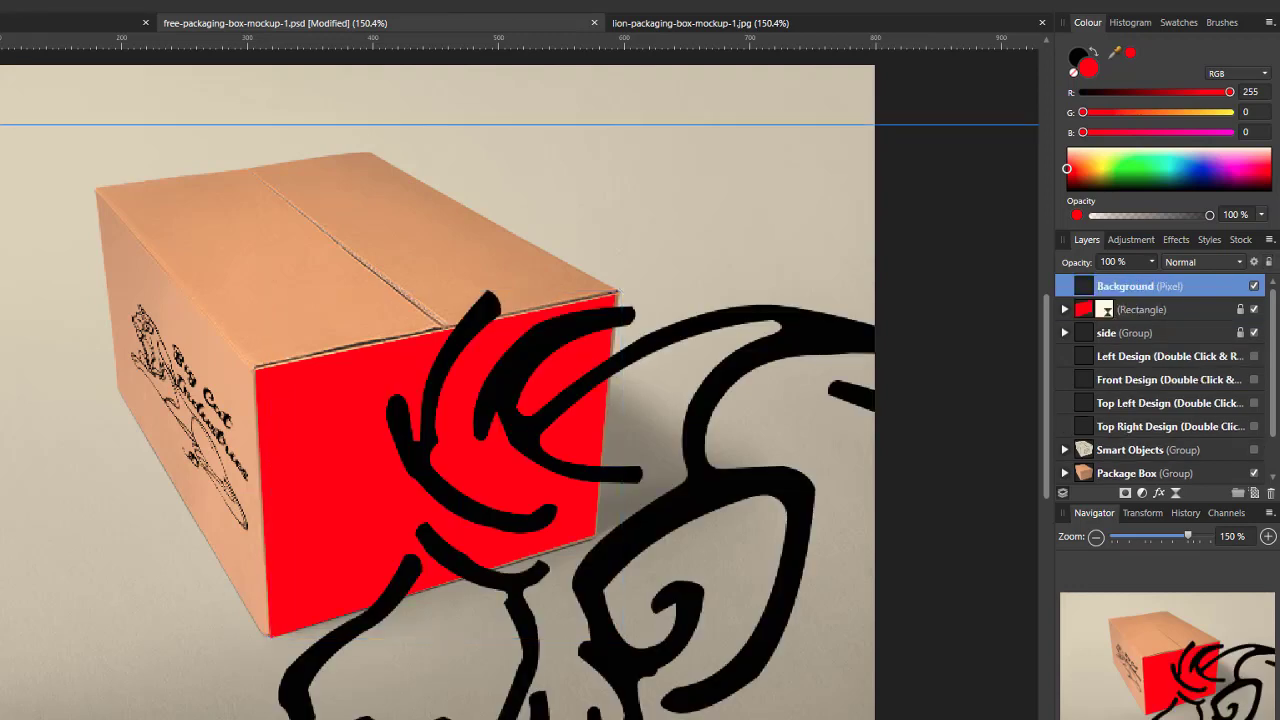
pyautogui.moveTo(0, 124); pyautogui.dragTo(552, 690)
pyautogui.moveTo(722, 704); pyautogui.dragTo(0, 160)
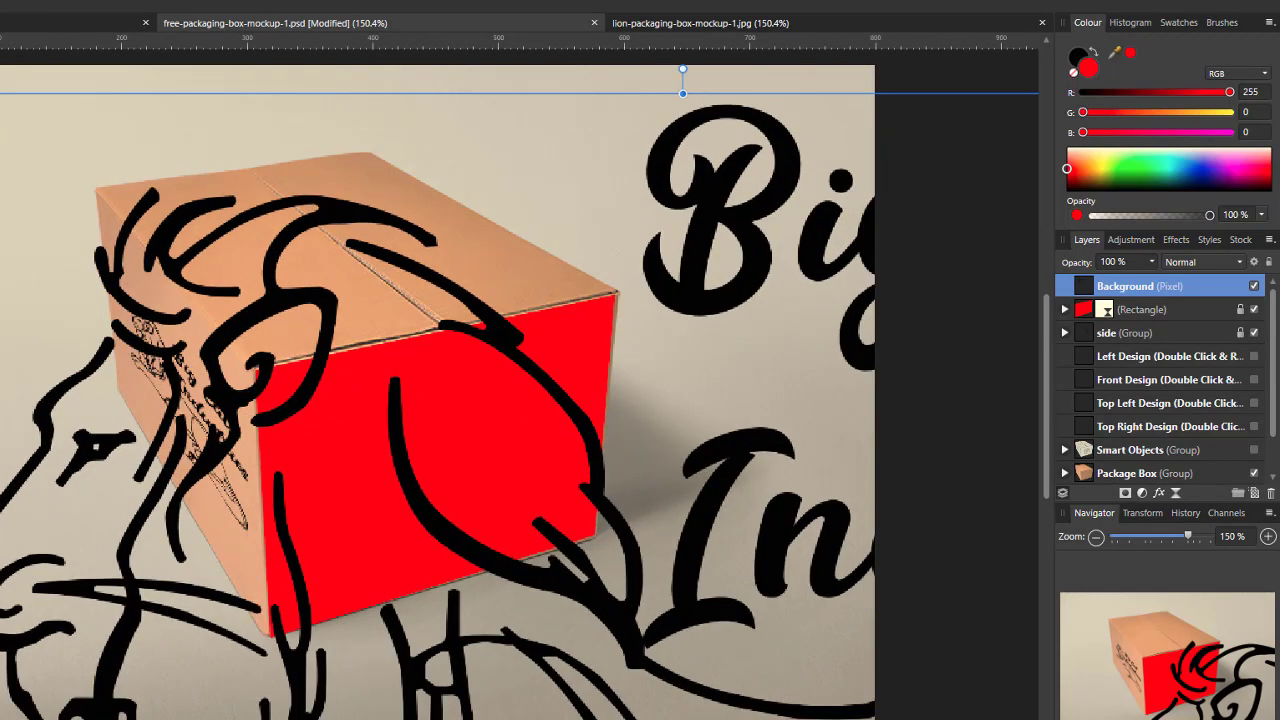
pyautogui.moveTo(6, 251); pyautogui.dragTo(463, 589)
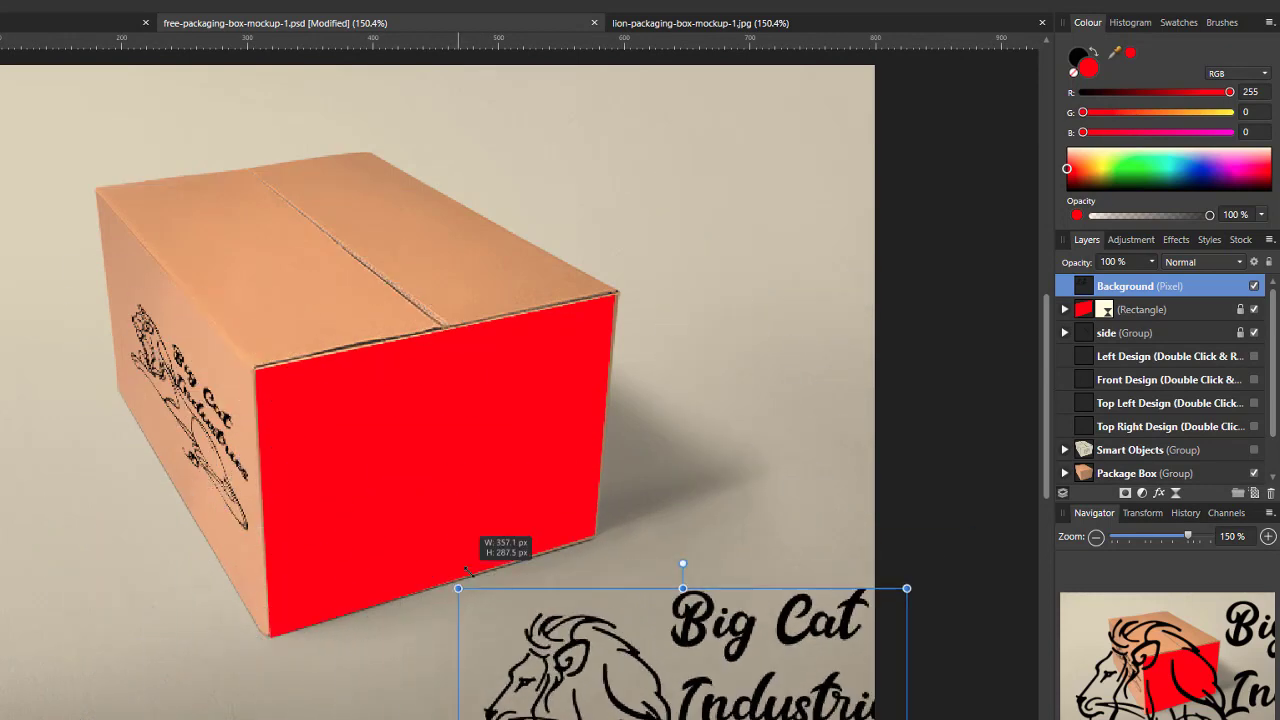
pyautogui.moveTo(637, 696); pyautogui.dragTo(405, 395)
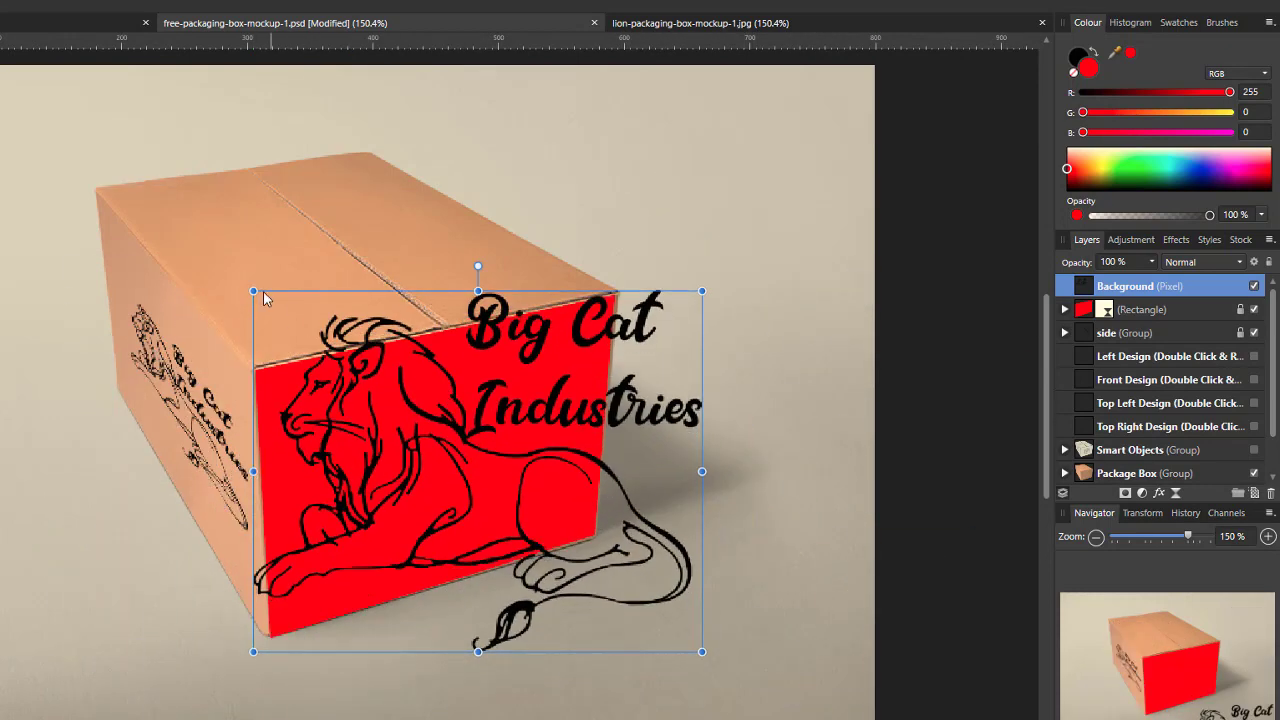
pyautogui.moveTo(251, 290); pyautogui.dragTo(372, 387)
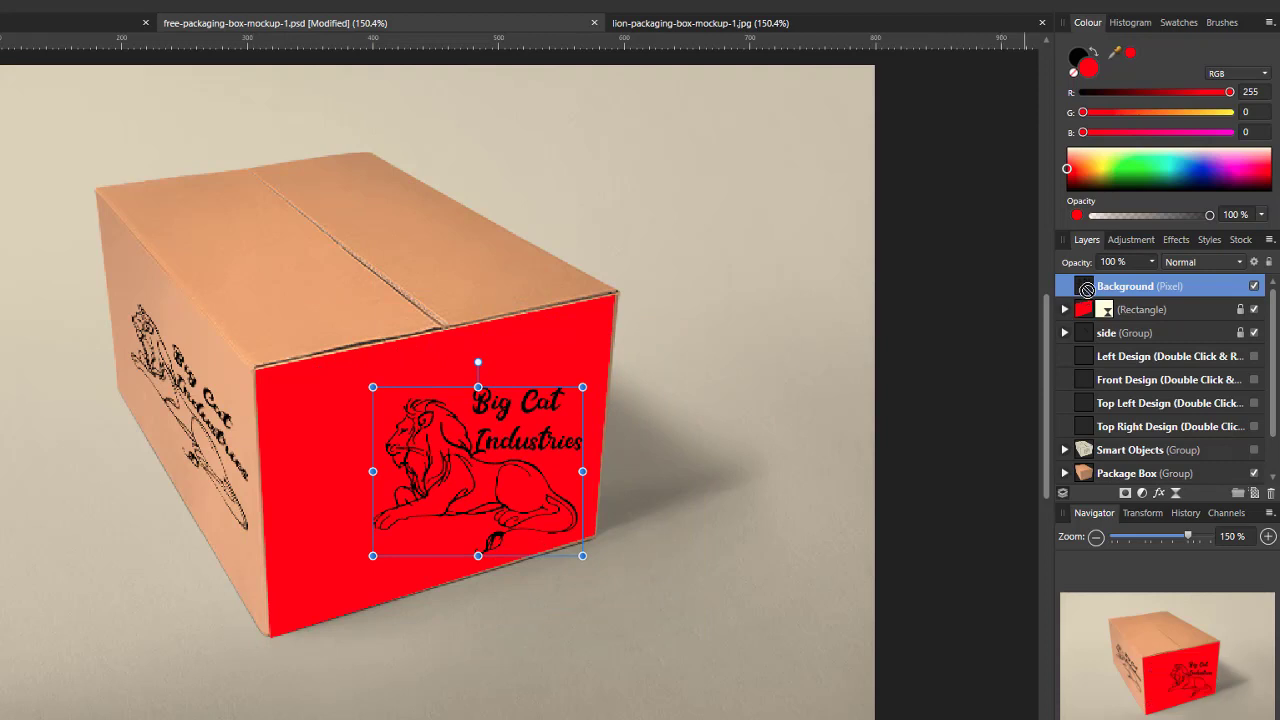
# - Nest the logo inside the red rectangle beneath its Perspective filter, and move it towards the front face's upper-left area
pyautogui.click(1065, 309)
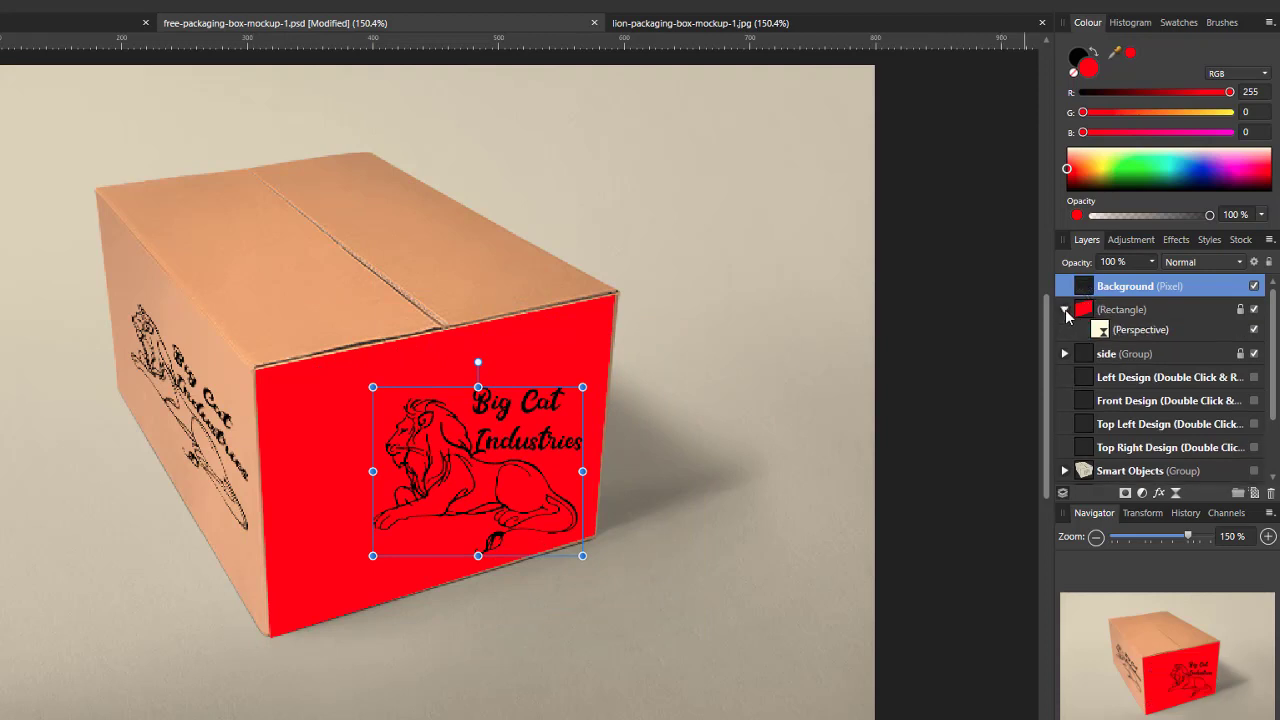
pyautogui.moveTo(1079, 288); pyautogui.dragTo(1107, 343)
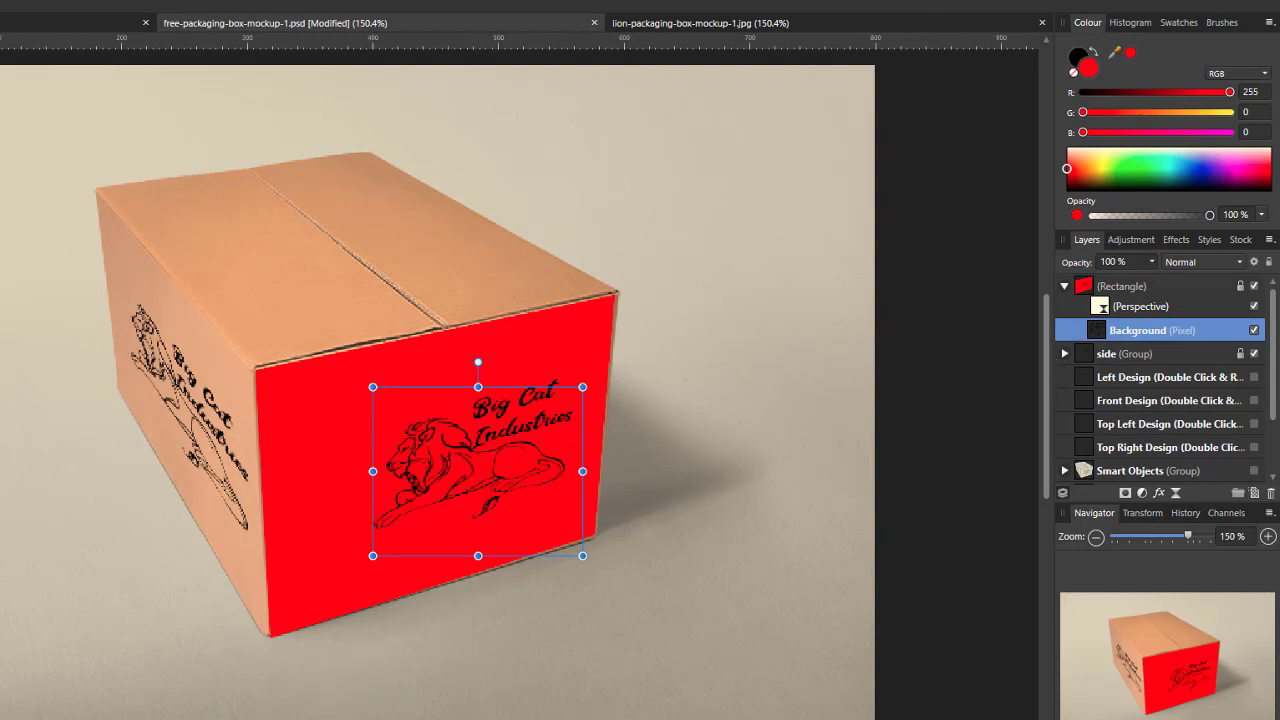
pyautogui.moveTo(495, 464); pyautogui.dragTo(392, 425)
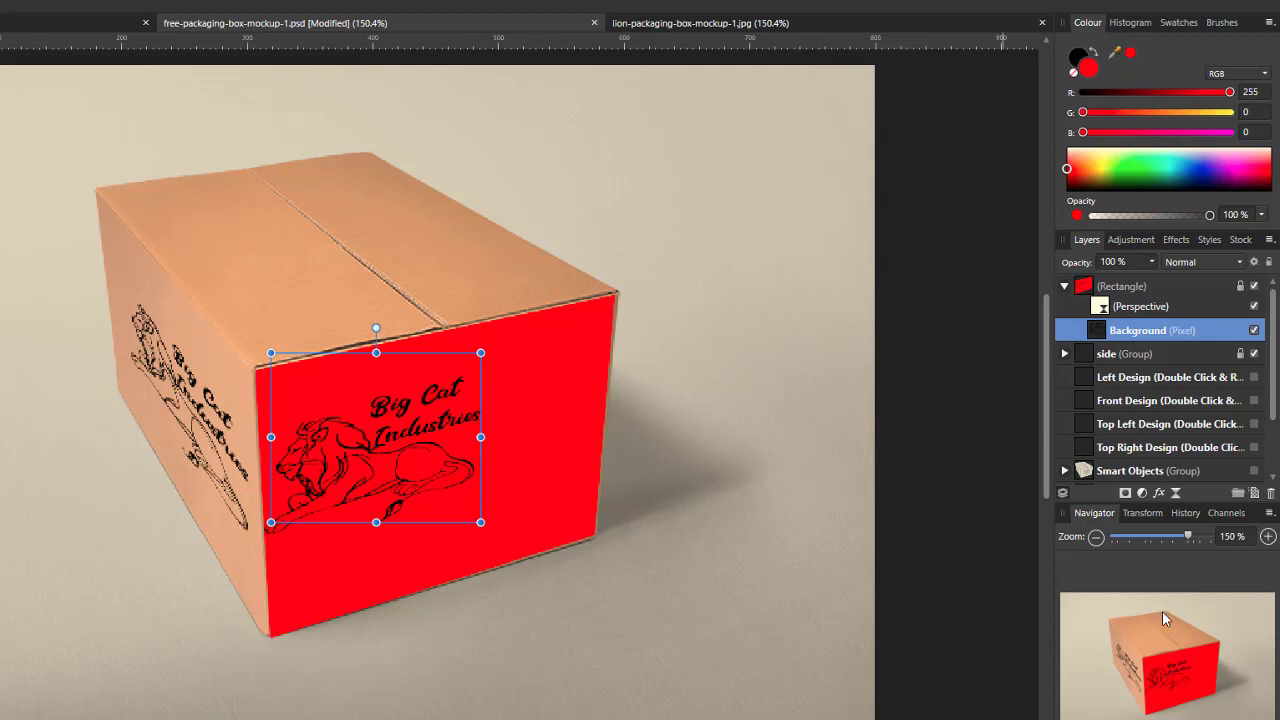
# - Scale the front-face logo down about its centre and move it near the right edge of the red front face
pyautogui.click(1093, 540)
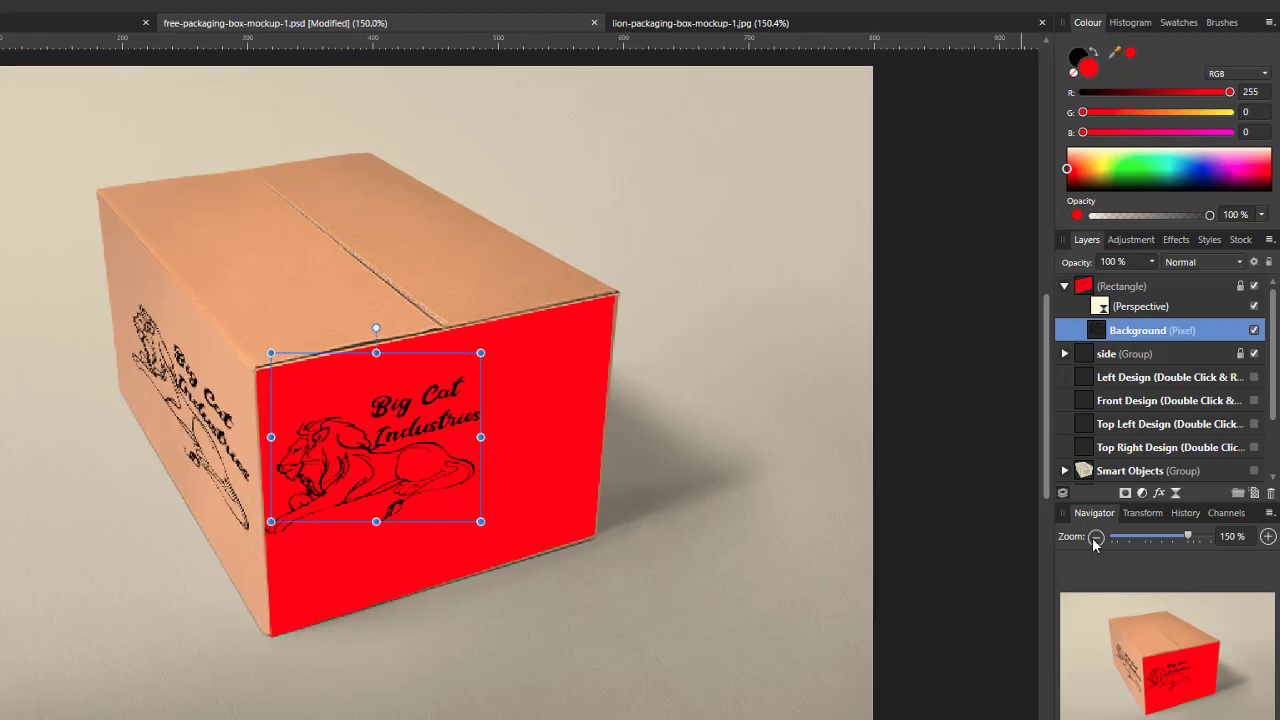
pyautogui.click(1272, 538)
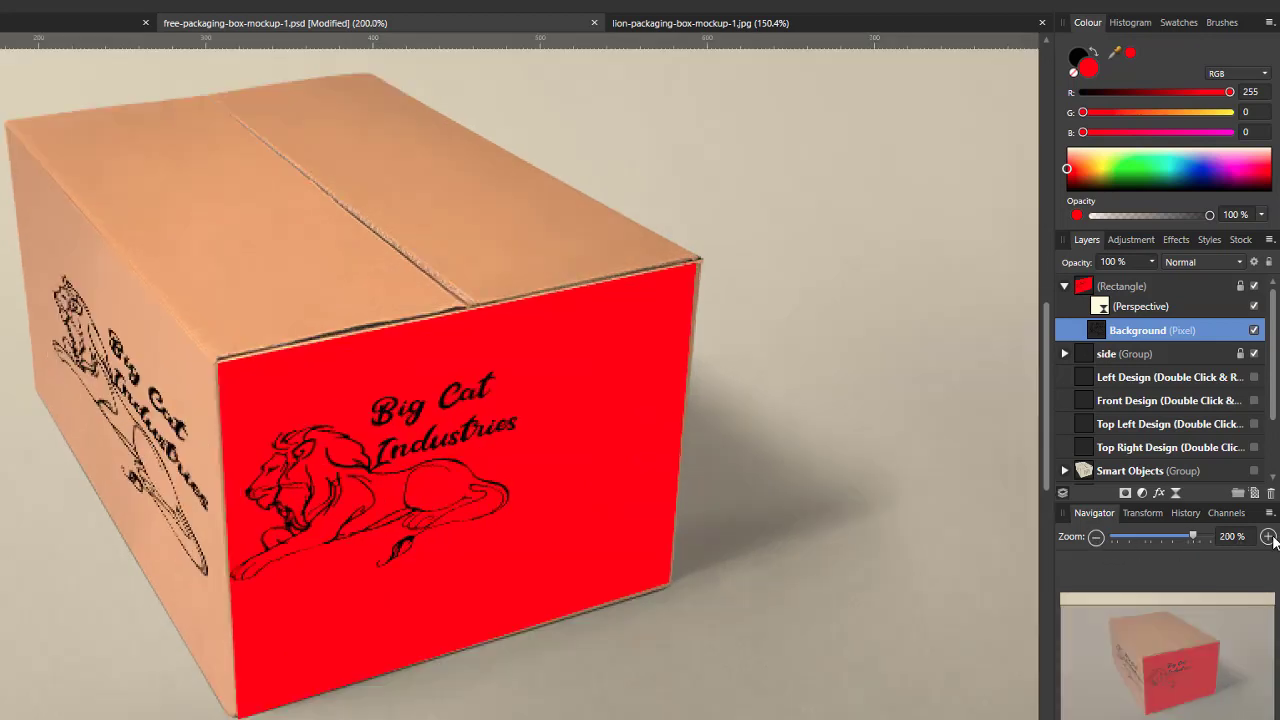
pyautogui.click(1098, 539)
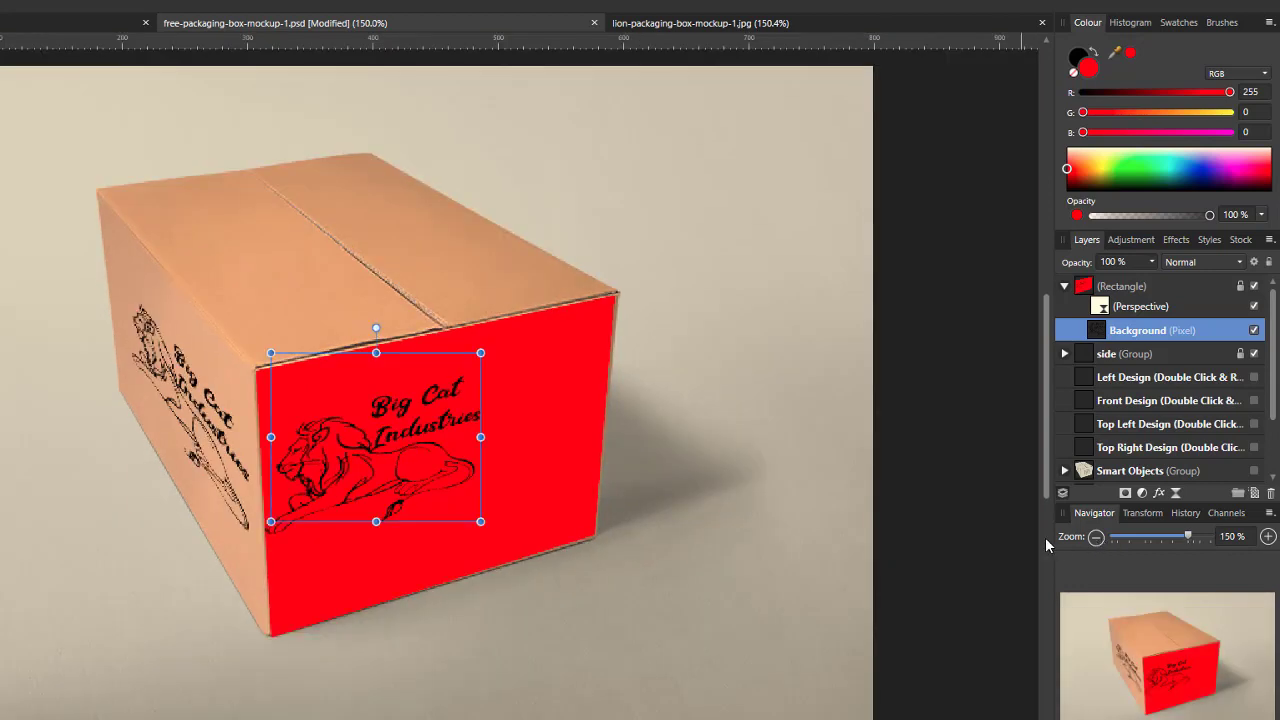
pyautogui.moveTo(355, 471); pyautogui.dragTo(372, 506)
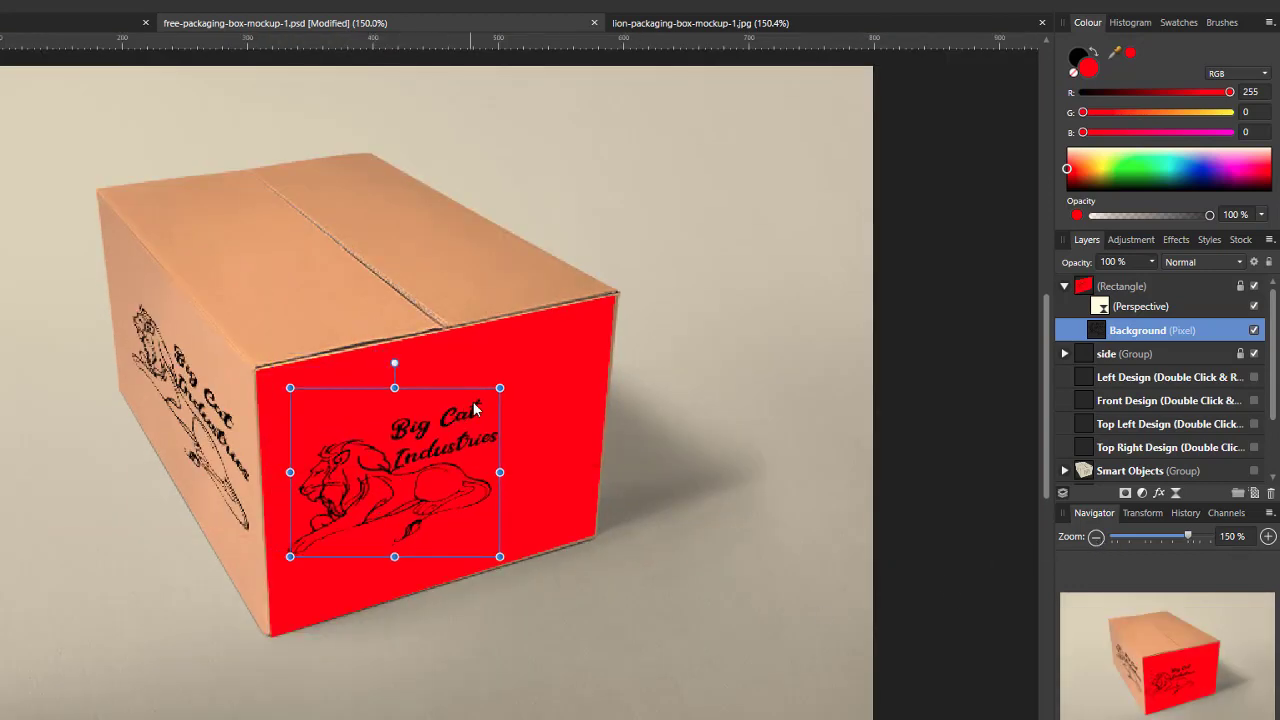
pyautogui.moveTo(499, 388); pyautogui.dragTo(449, 434)
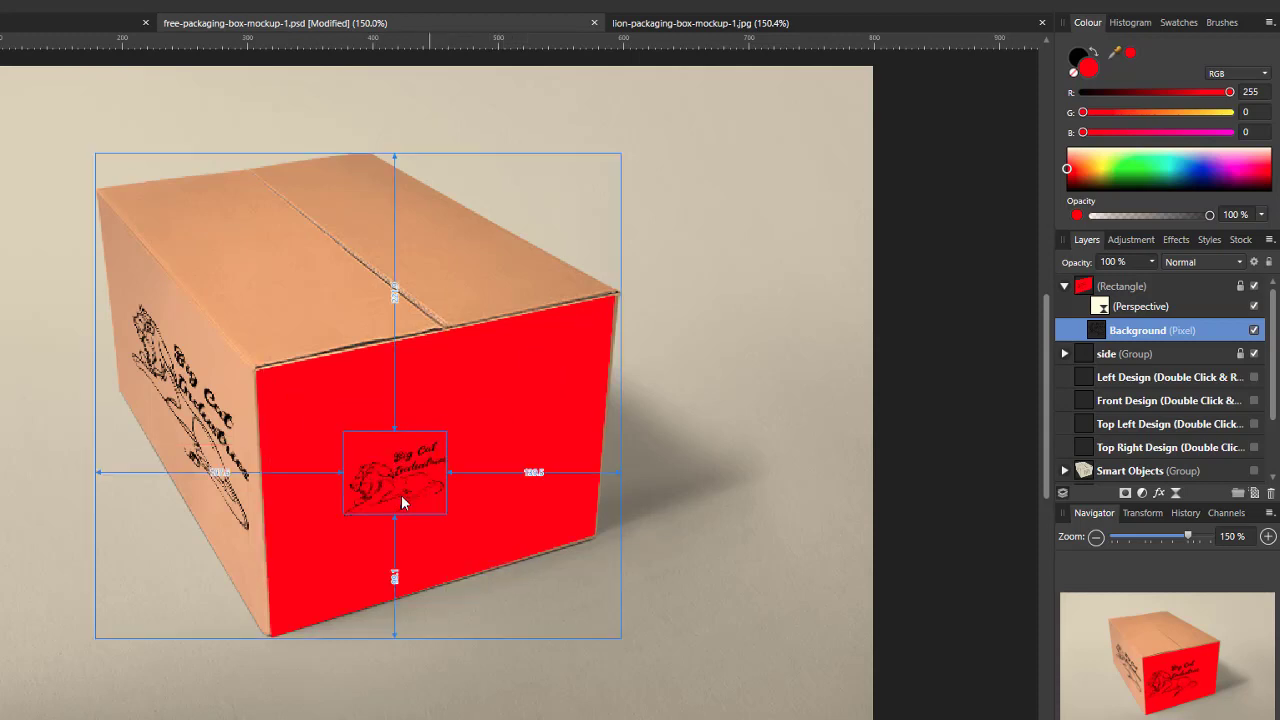
pyautogui.moveTo(408, 472); pyautogui.dragTo(566, 521)
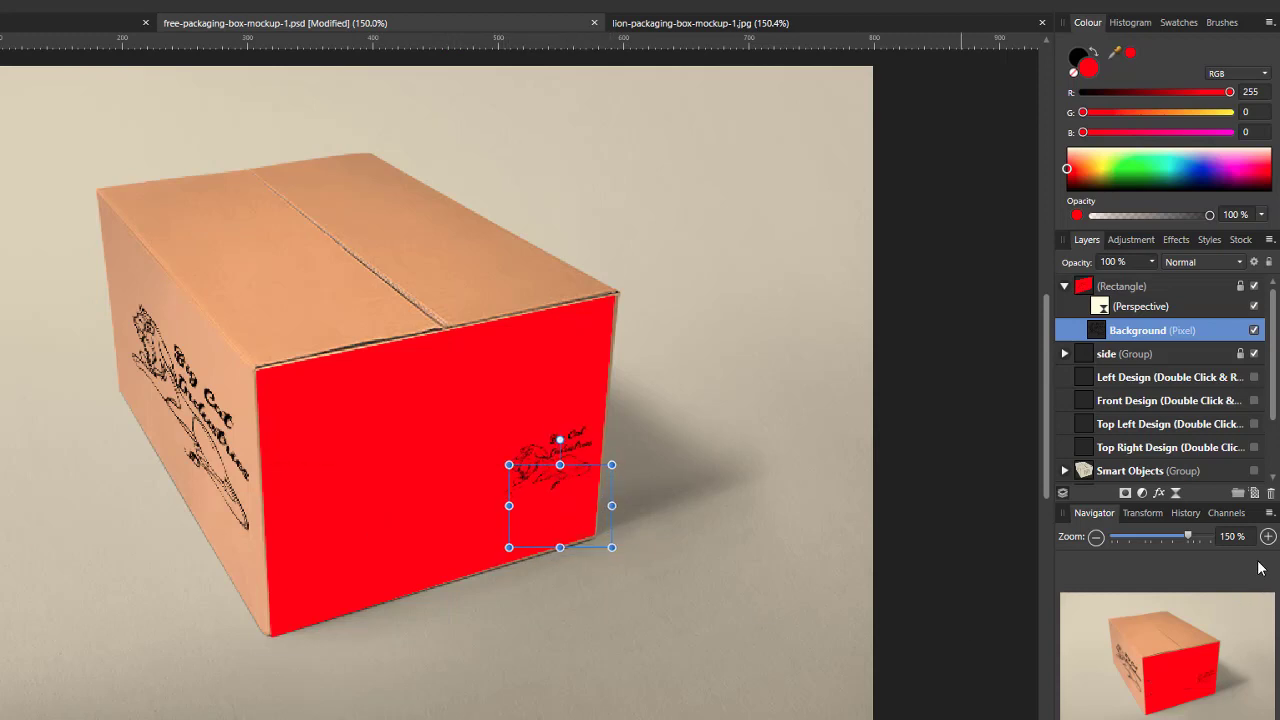
# - Enlarge the front-face logo moderately and position it in the lower-right area of the red face, inside its edges
pyautogui.click(1096, 537)
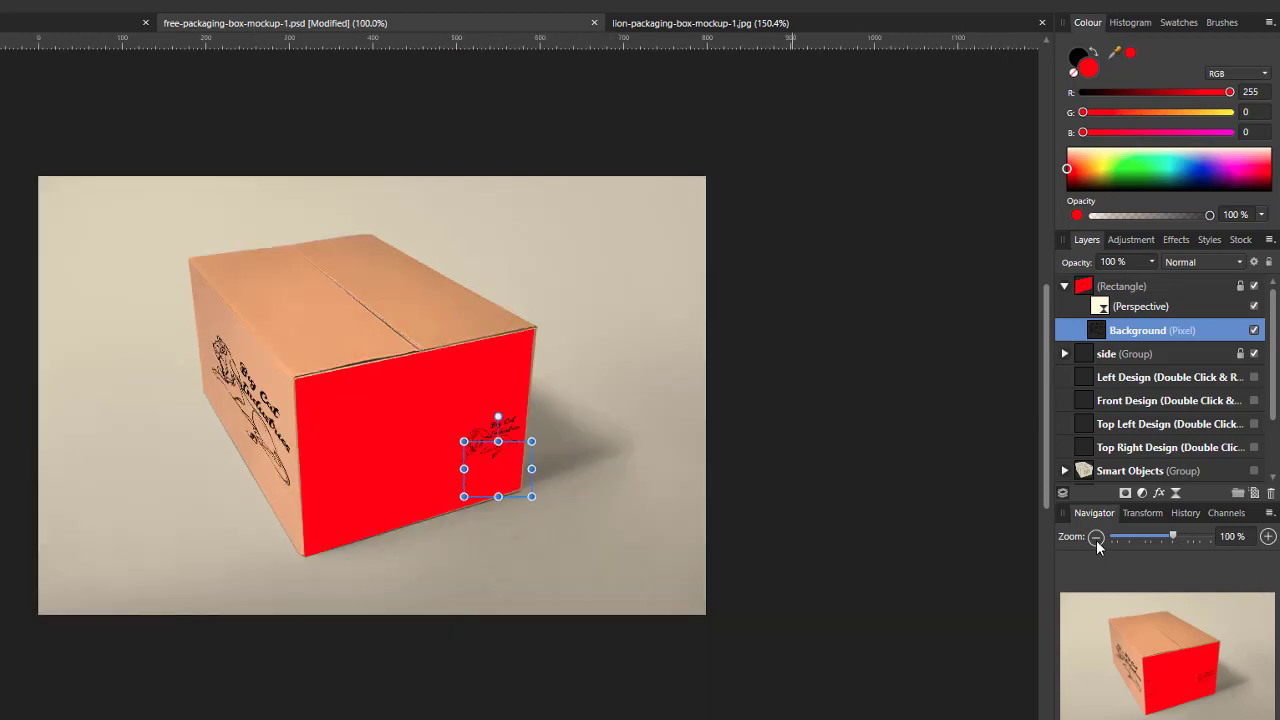
pyautogui.click(1267, 536)
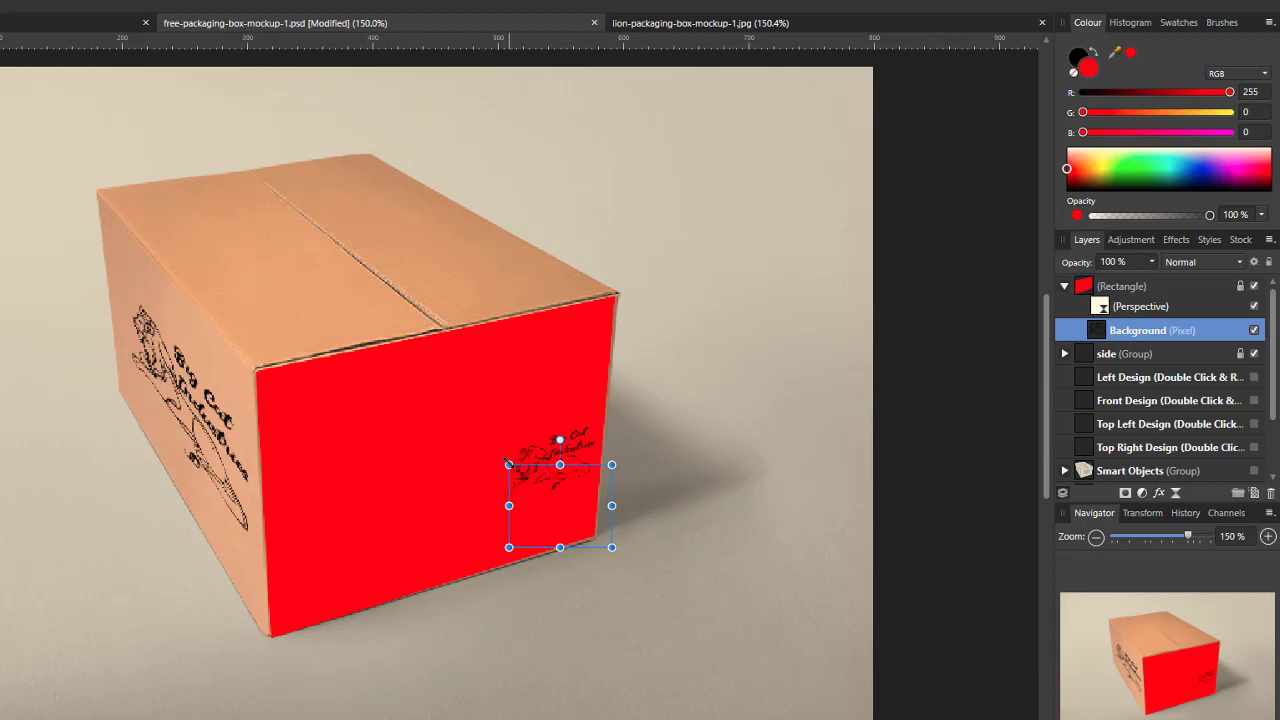
pyautogui.moveTo(509, 464); pyautogui.dragTo(466, 432)
pyautogui.moveTo(551, 486); pyautogui.dragTo(508, 494)
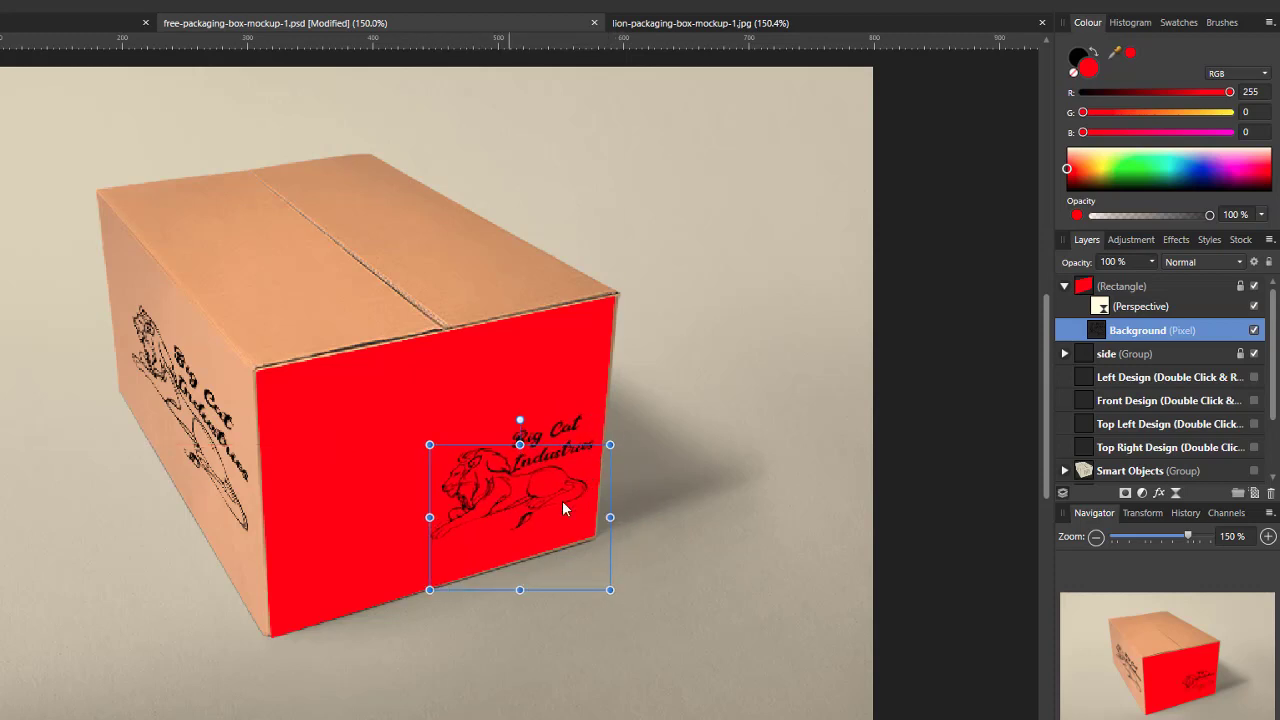
# - Remove the red fill from the front-face rectangle, leaving it with no fill, and switch to the Pan tool
pyautogui.click(1085, 288)
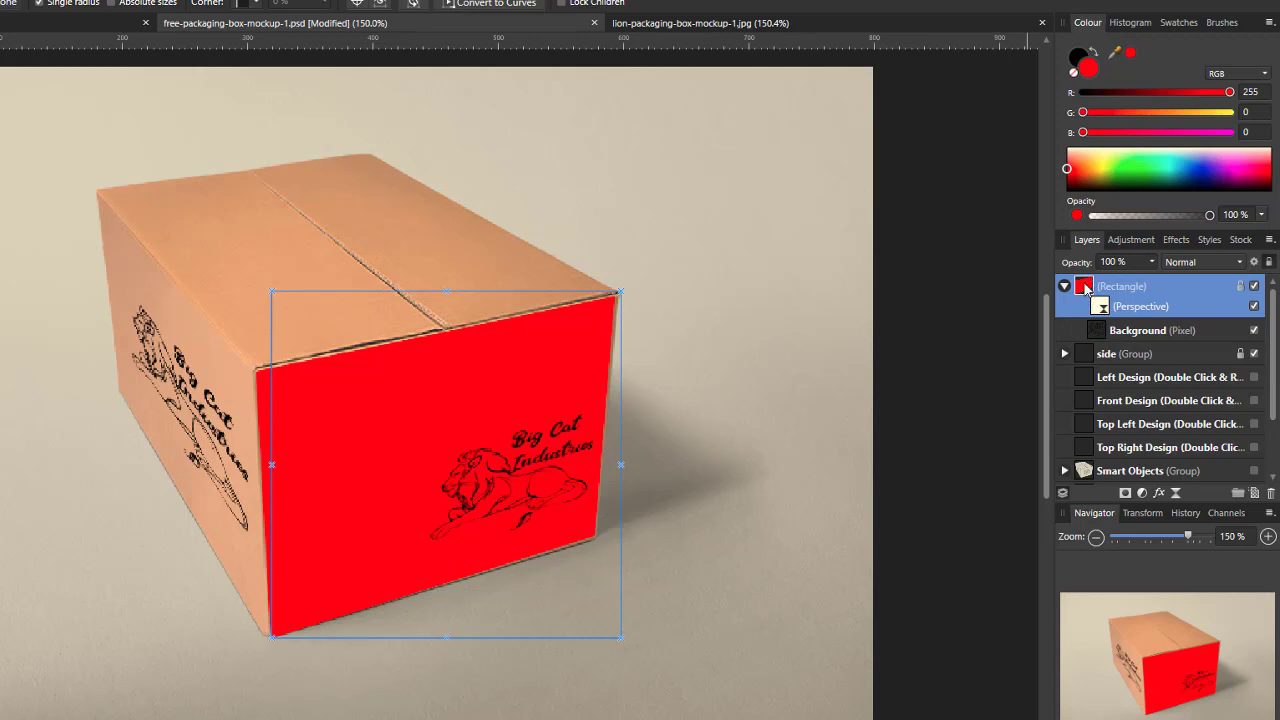
pyautogui.click(1075, 74)
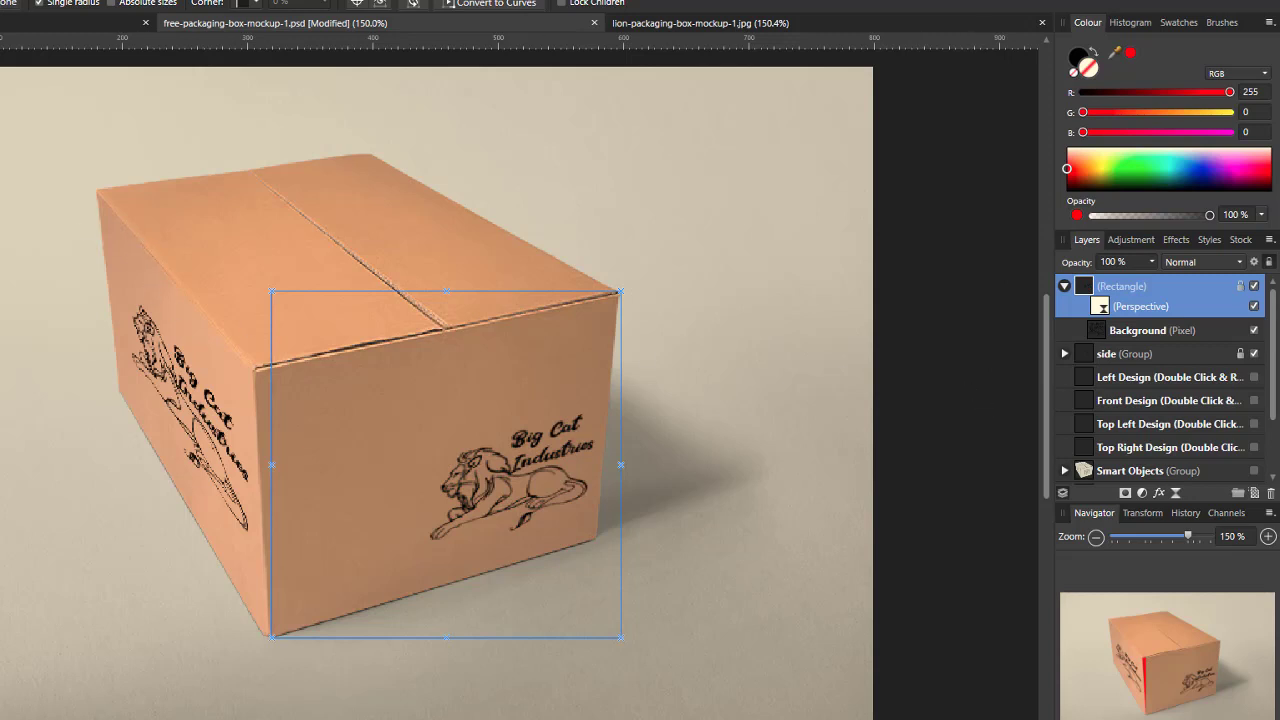
pyautogui.press('h')
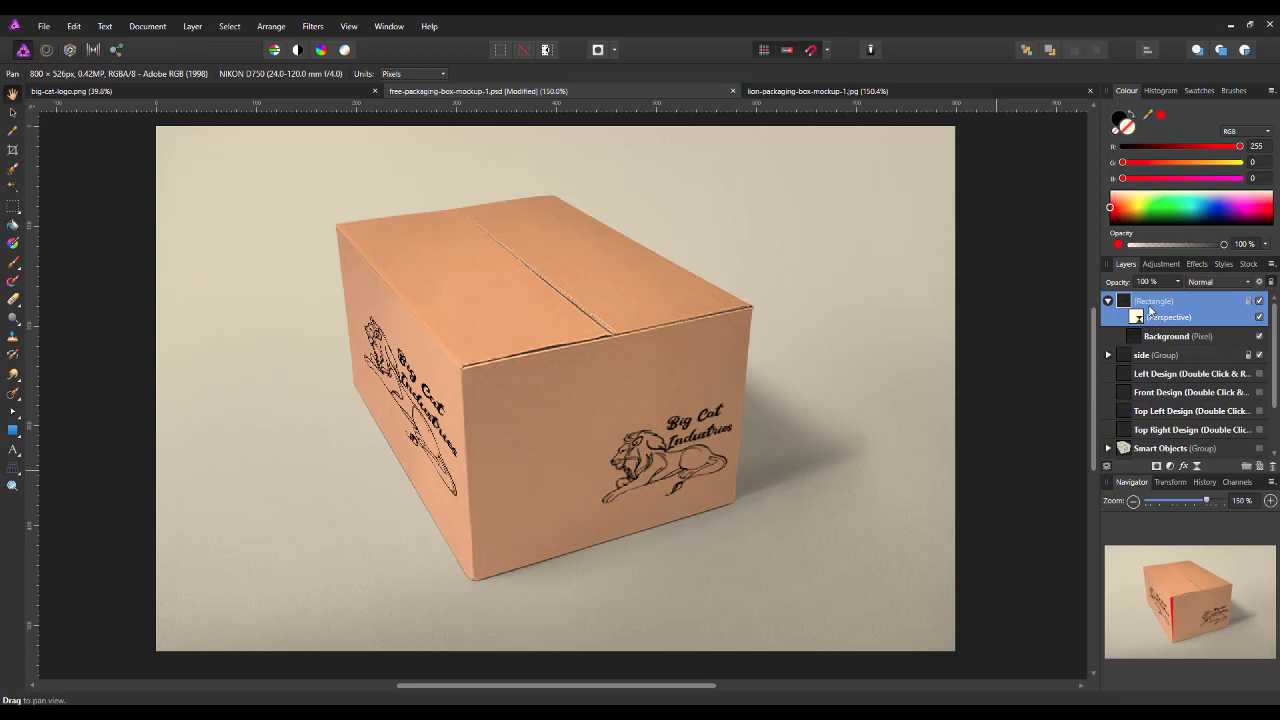
# - Collapse the front-face rectangle's layer and rename it "front"
pyautogui.click(1107, 301)
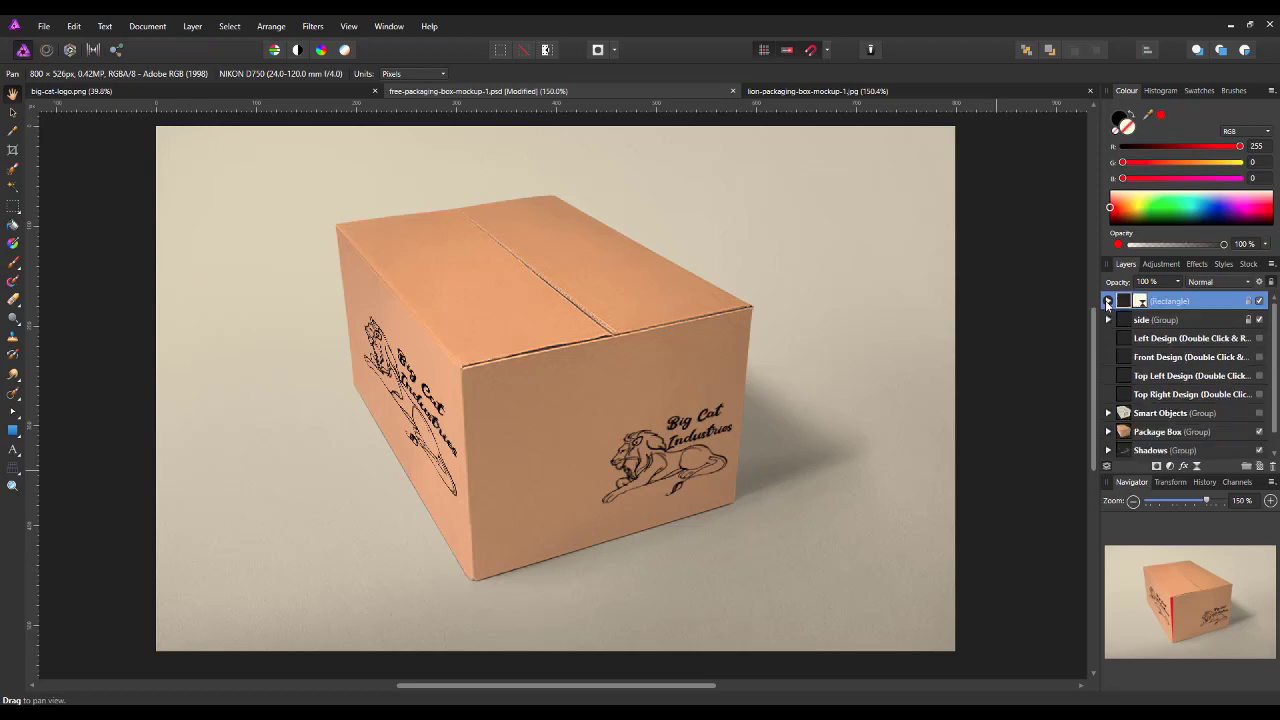
pyautogui.doubleClick(1179, 301)
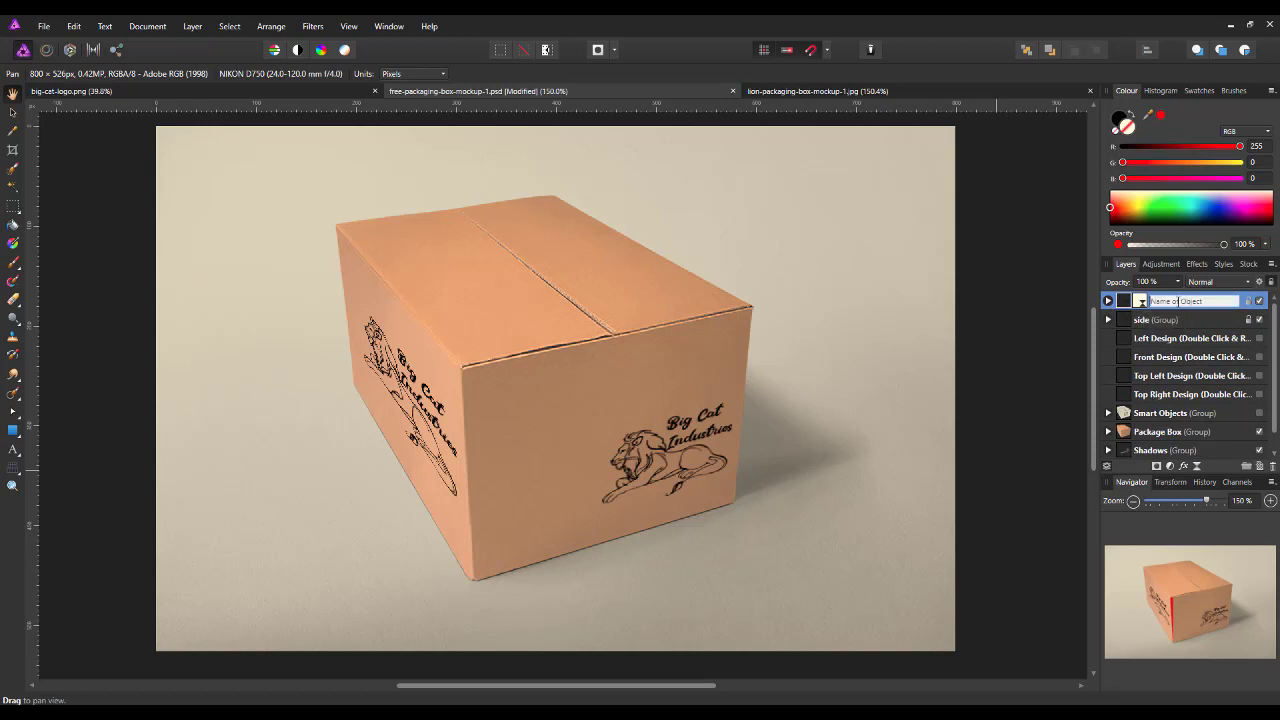
pyautogui.write('front')
pyautogui.press('Return')
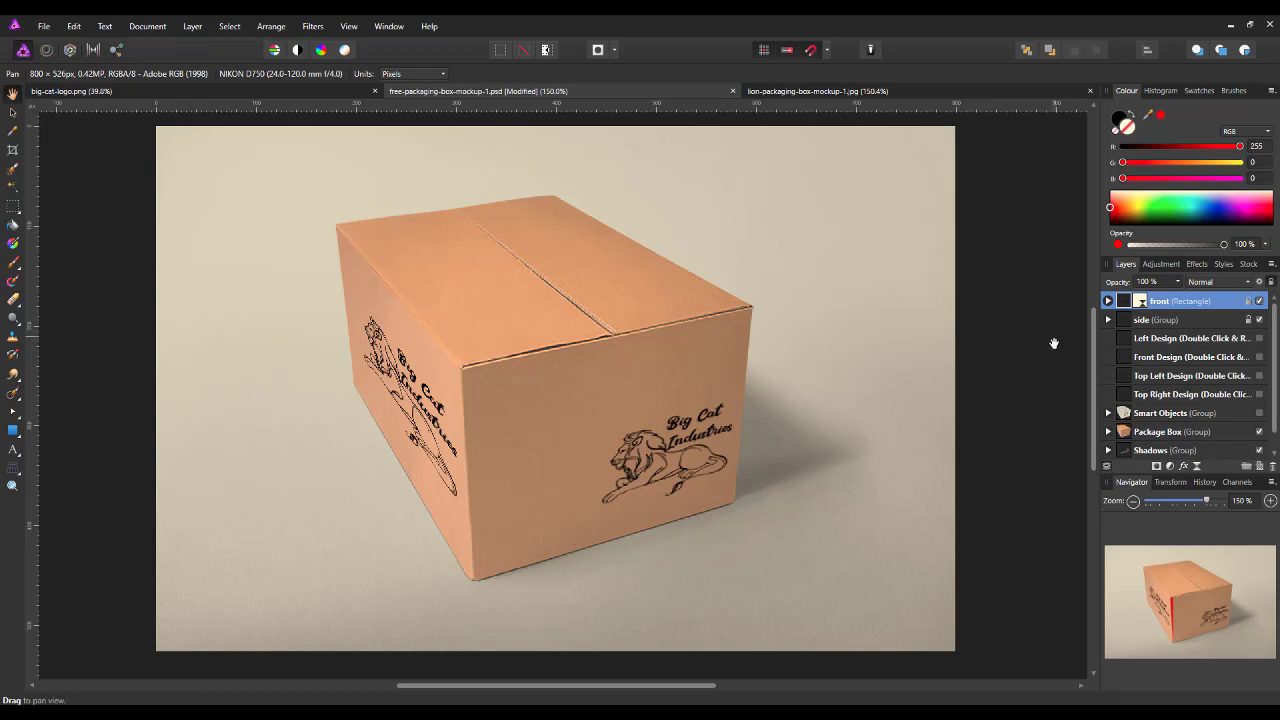